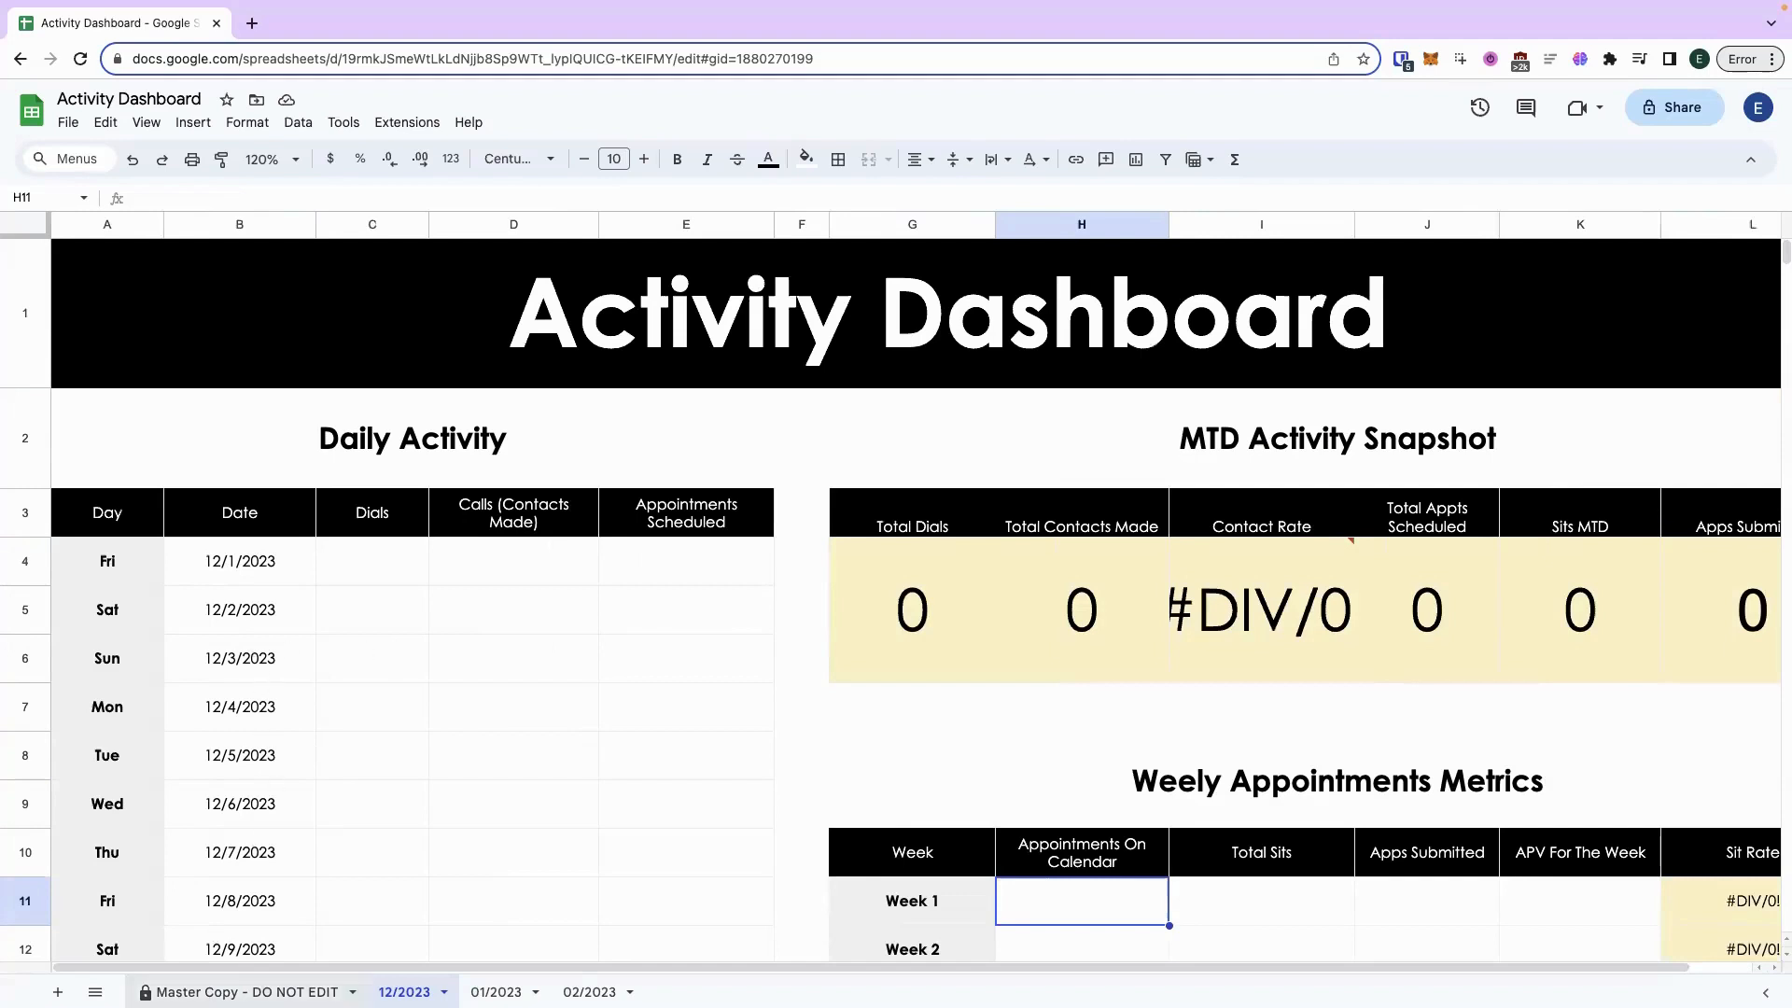
Look through the Master Copy, 12/2023 and 02/2023 sheets, ending on the 12/2023 sheet.
{"action": "left_click", "coordinate": [242, 992]}
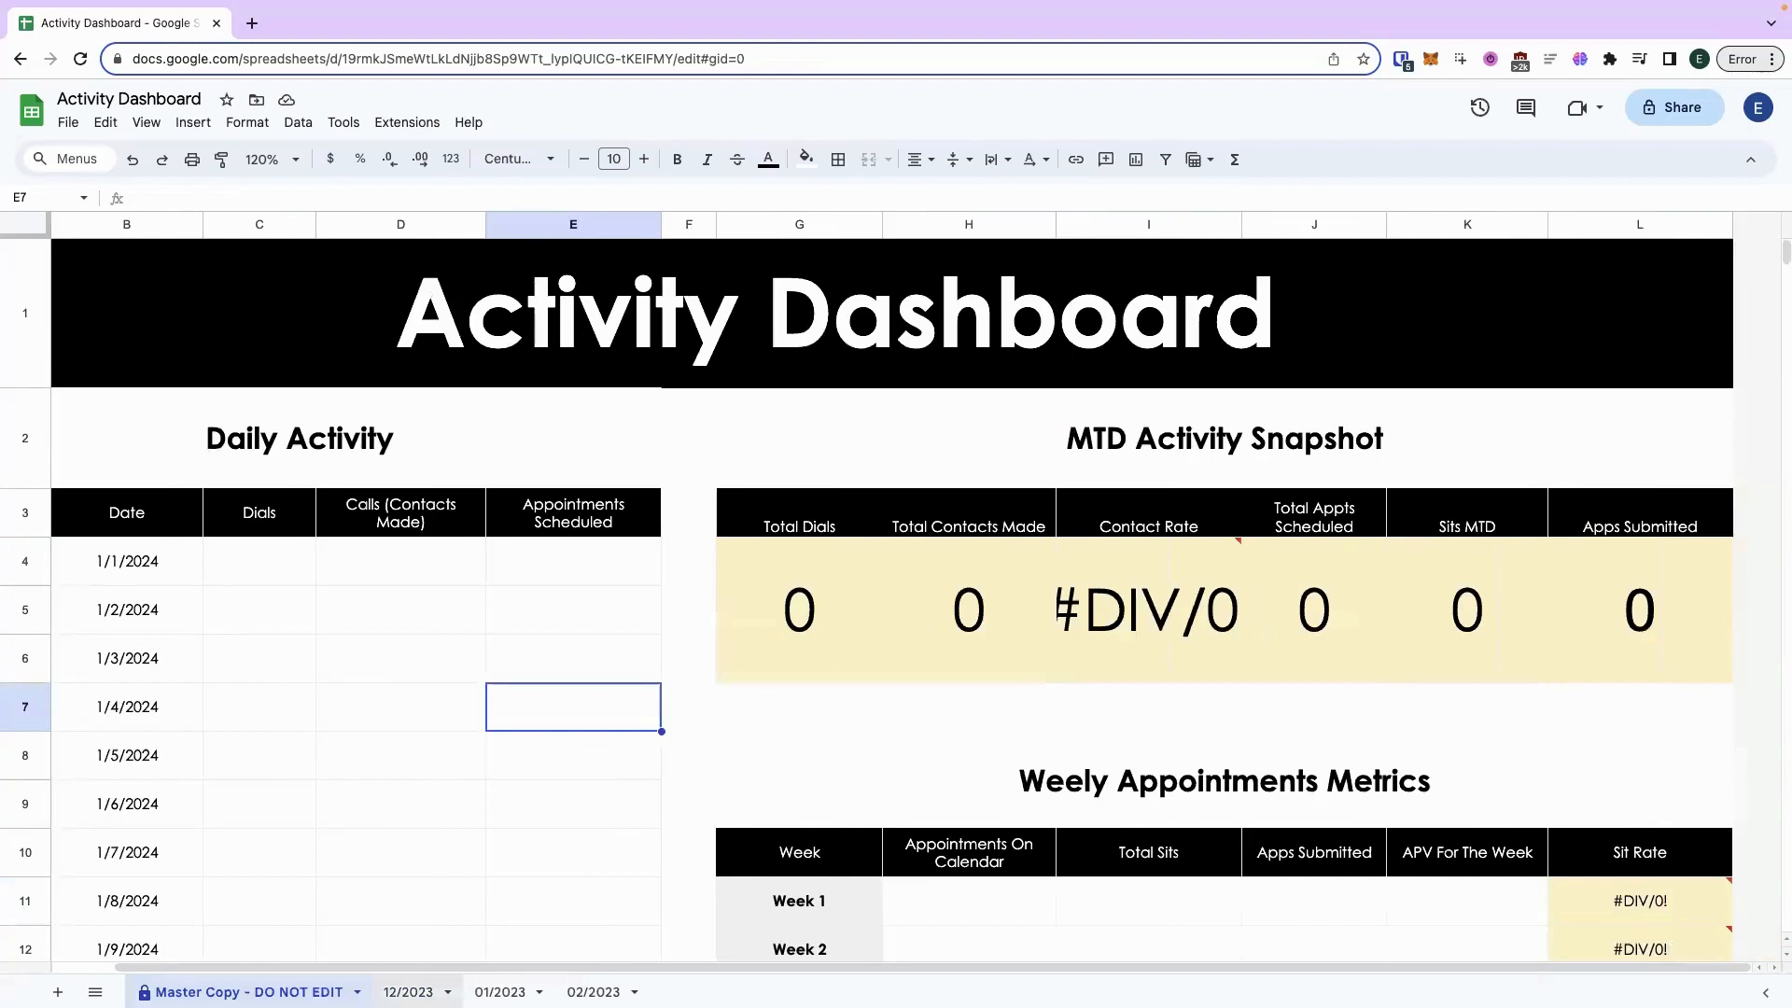
{"action": "left_click", "coordinate": [408, 992]}
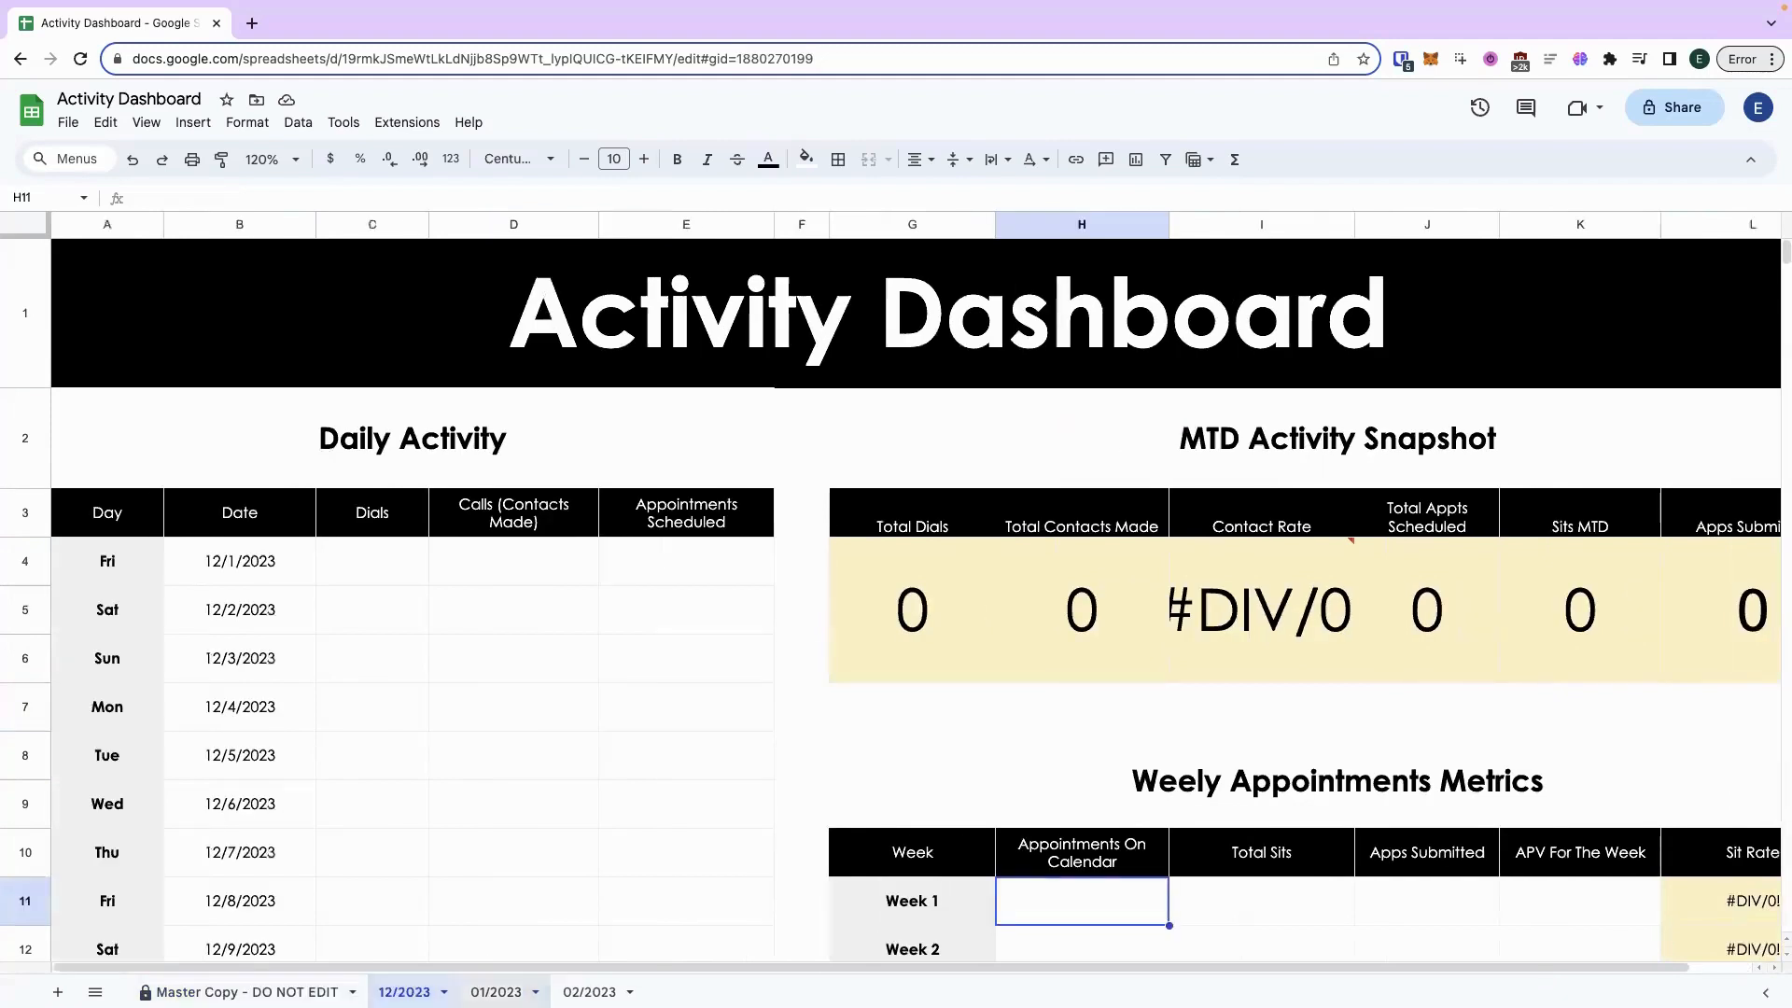
{"action": "left_click", "coordinate": [589, 992]}
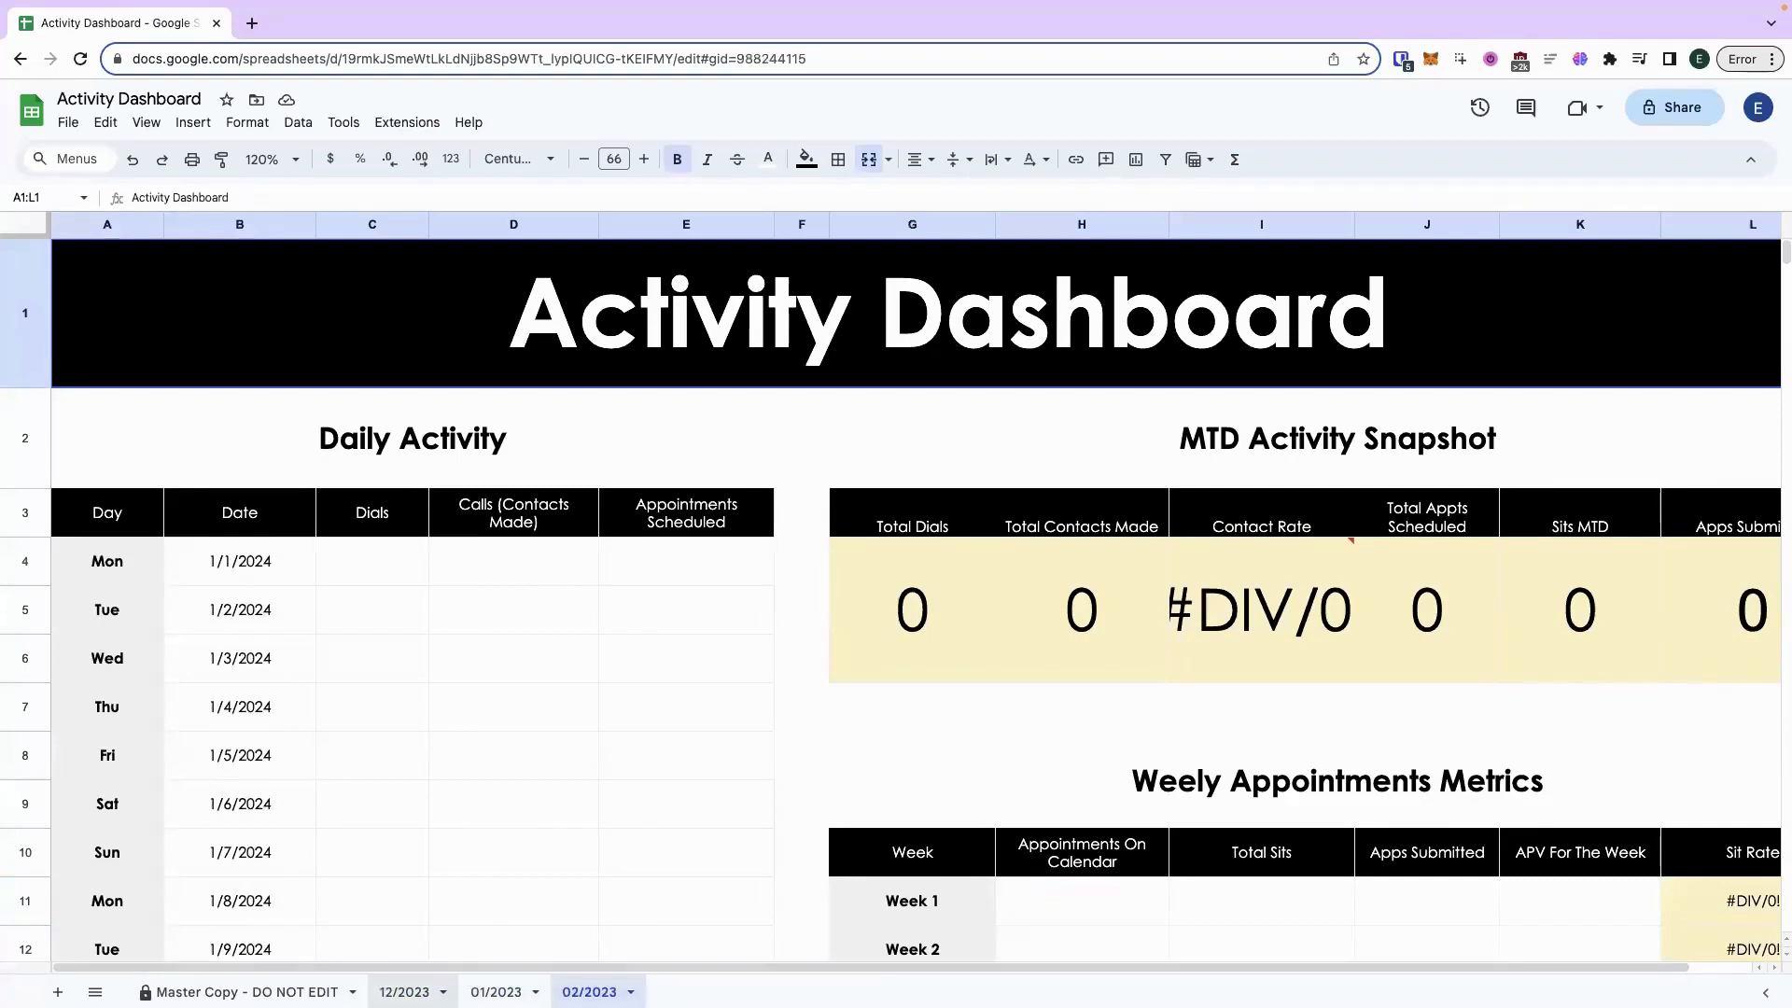
{"action": "mouse_move", "coordinate": [391, 991]}
{"action": "left_click", "coordinate": [404, 991]}
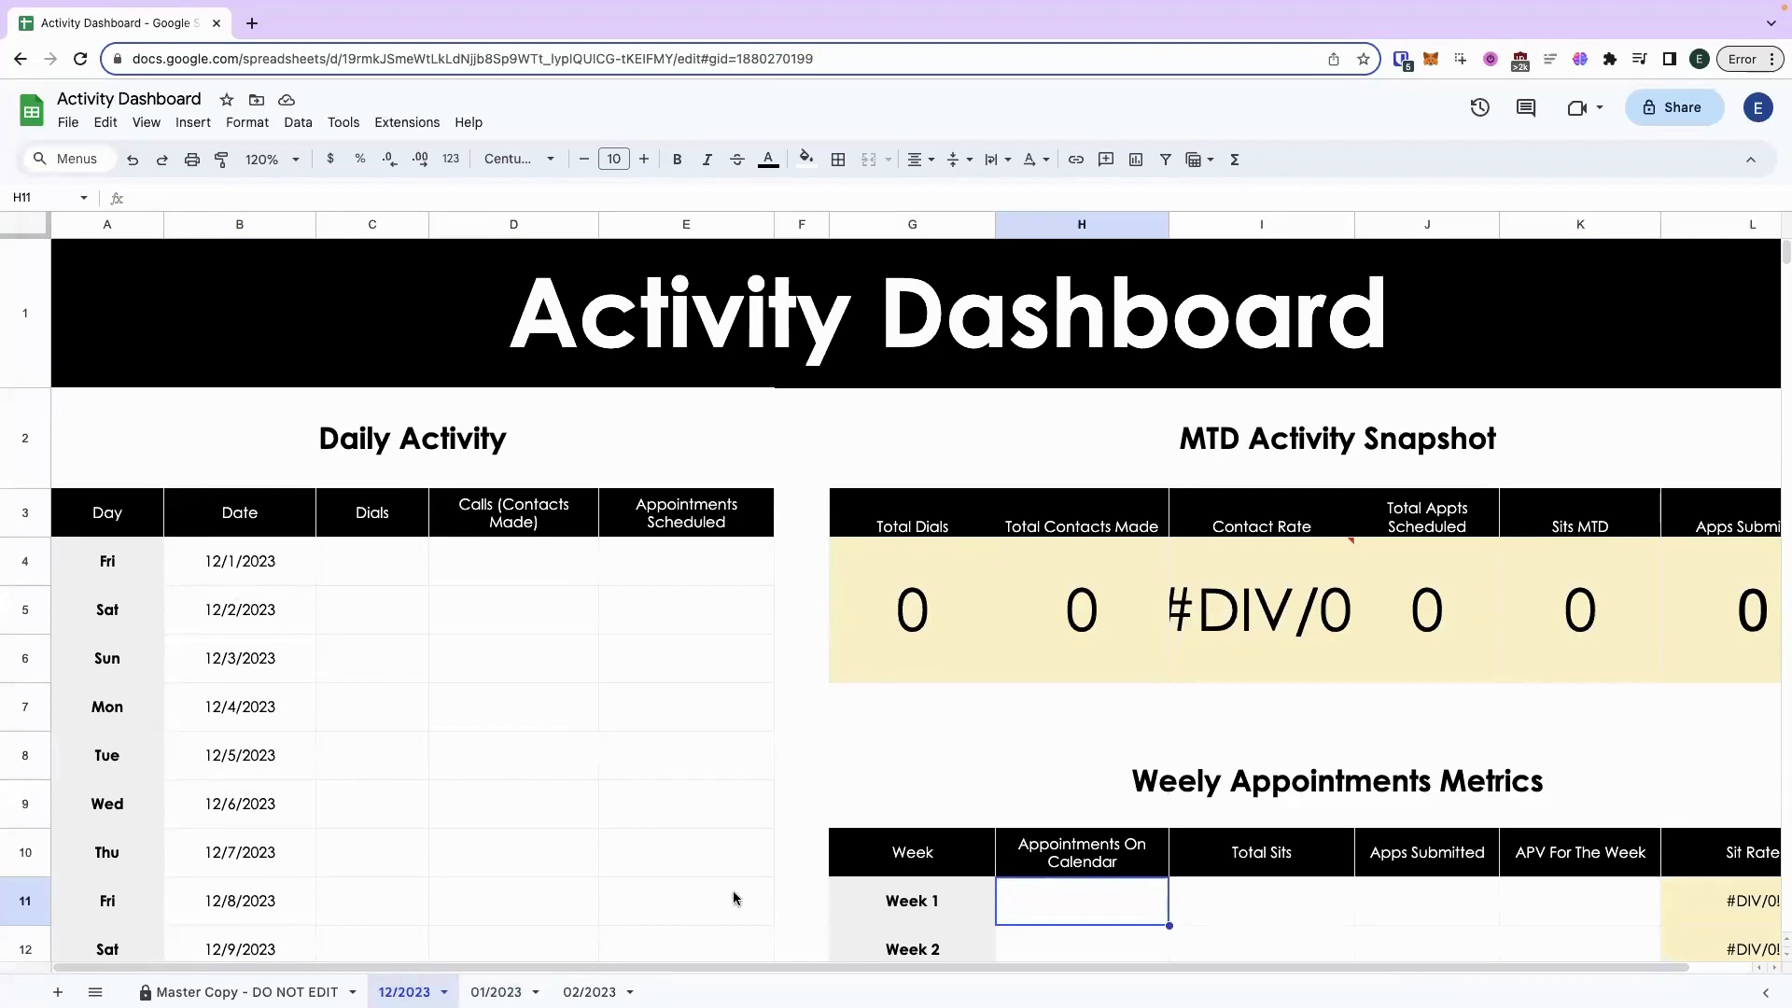
{"action": "left_click", "coordinate": [294, 989]}
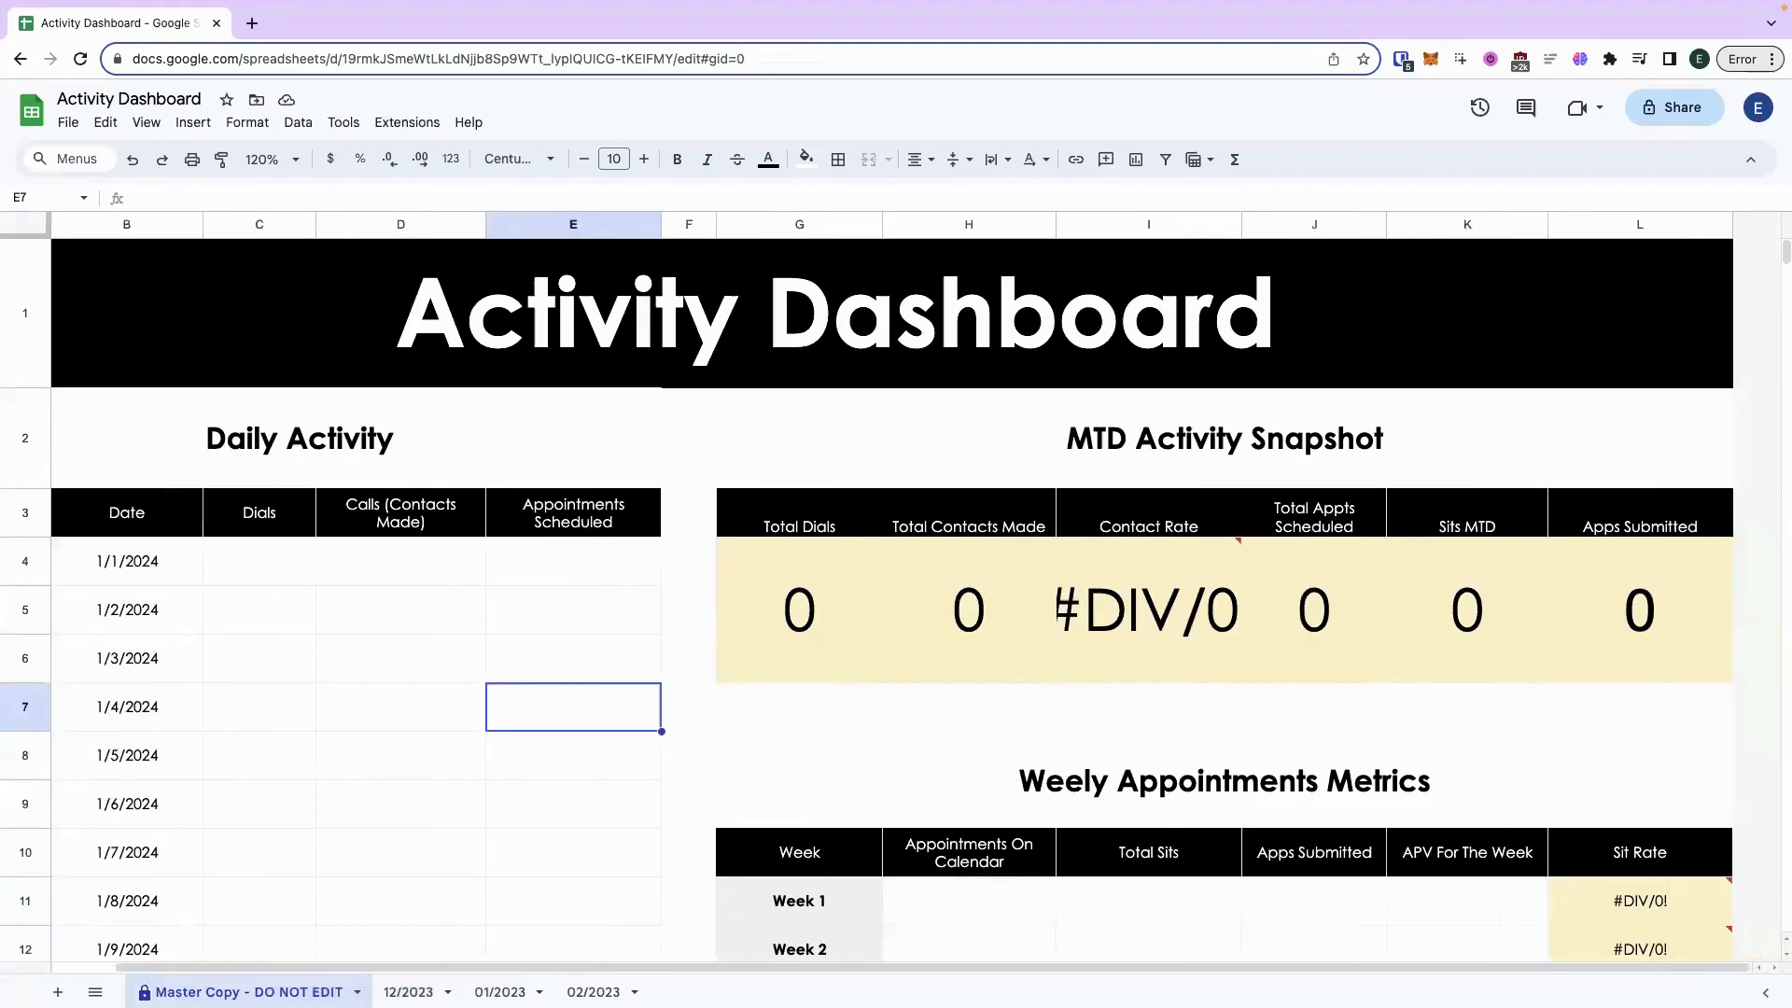
{"action": "scroll", "coordinate": [916, 597], "scroll_direction": "left", "scroll_amount": 2}
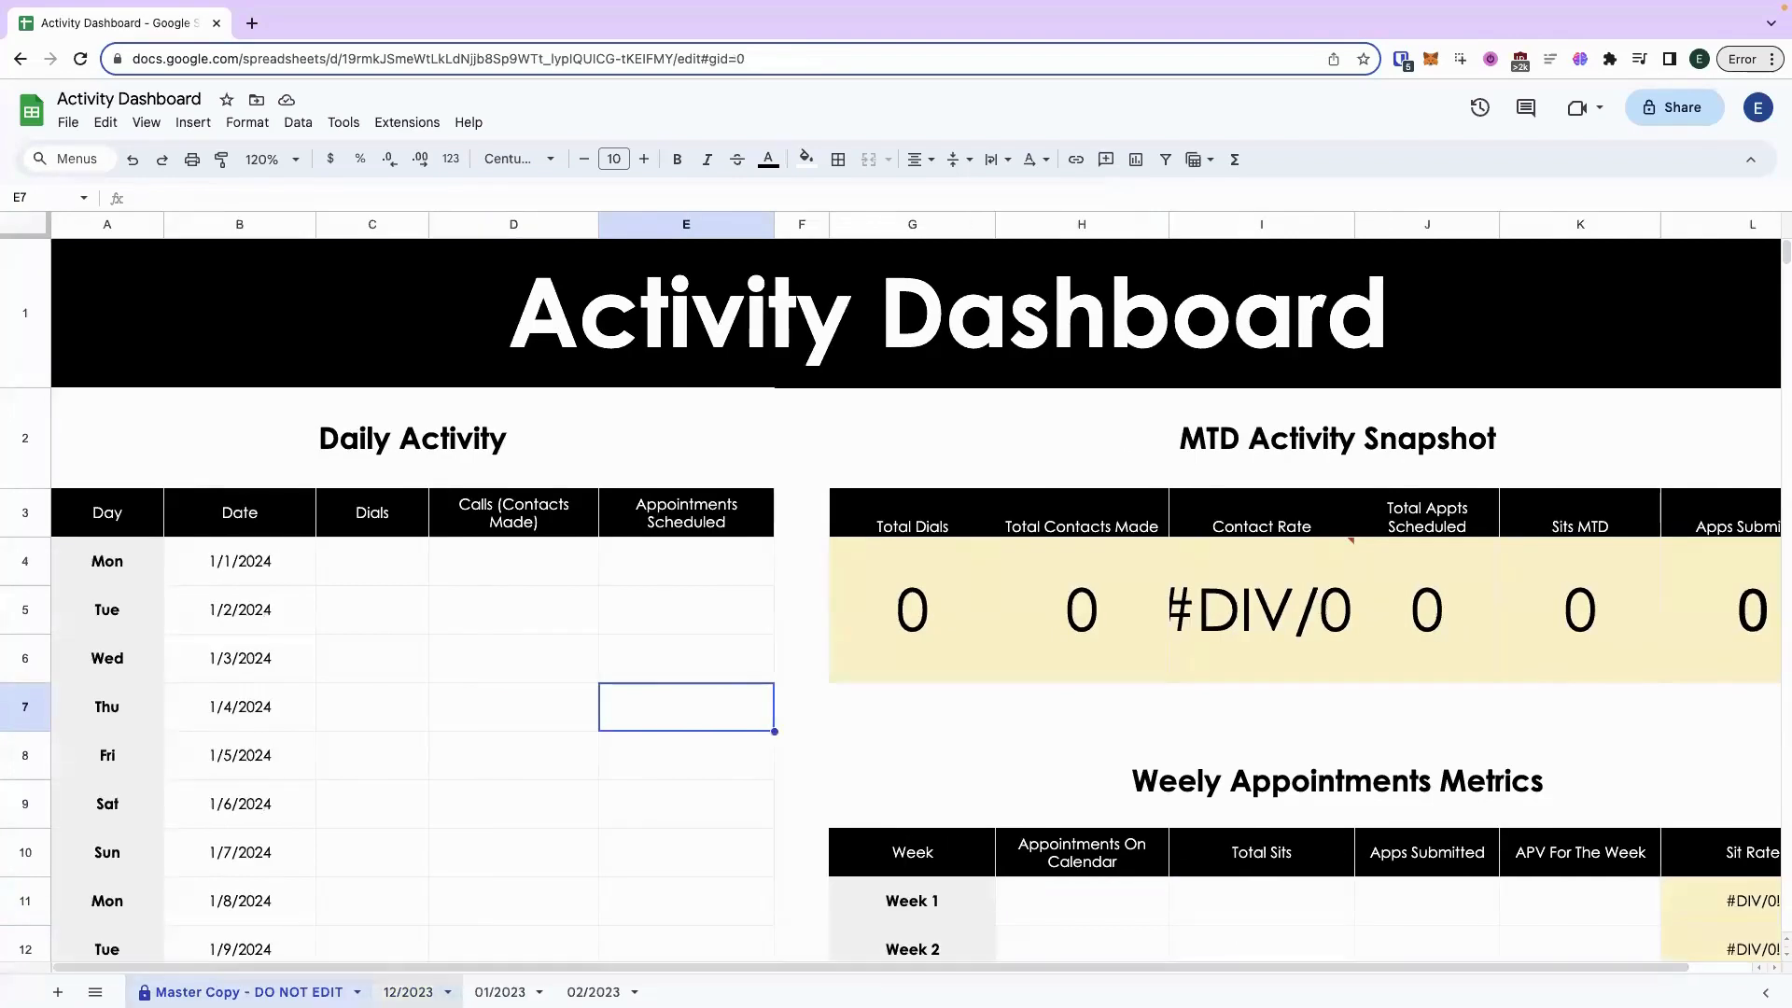
{"action": "left_click", "coordinate": [407, 992]}
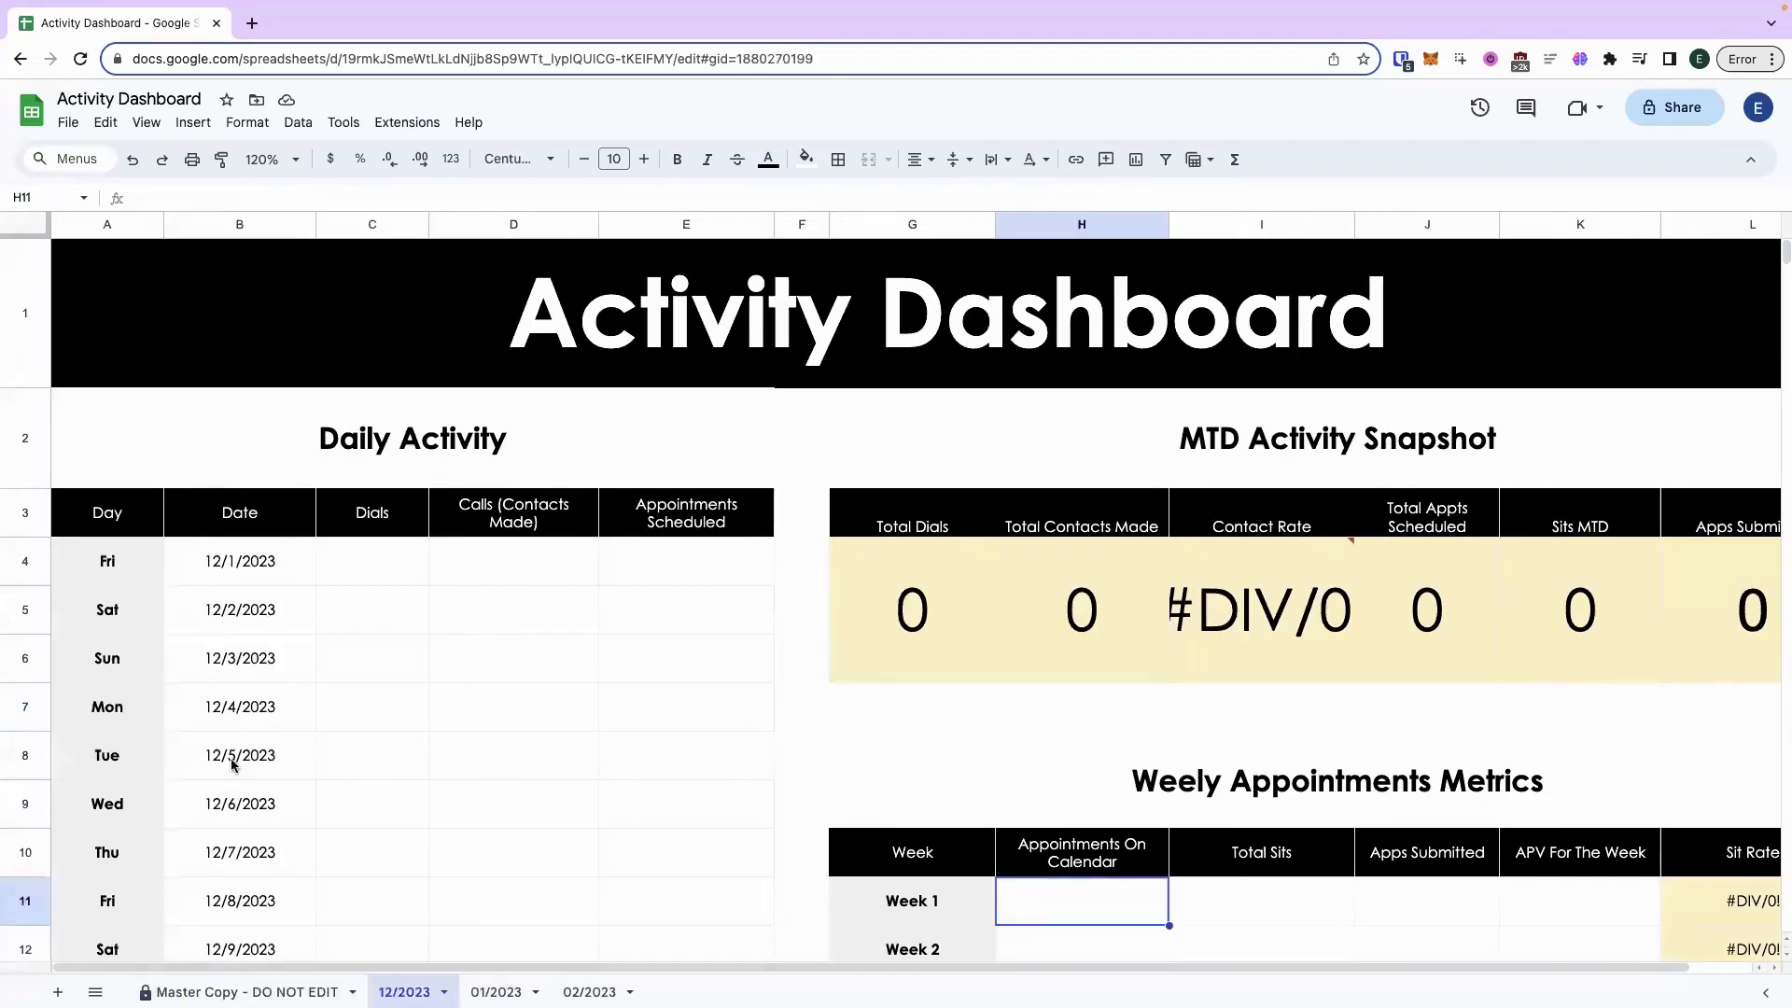
Set the first date in the 12/2023 Daily Activity table to 11/1/2023 and check the dates below it.
{"action": "double_click", "coordinate": [249, 566]}
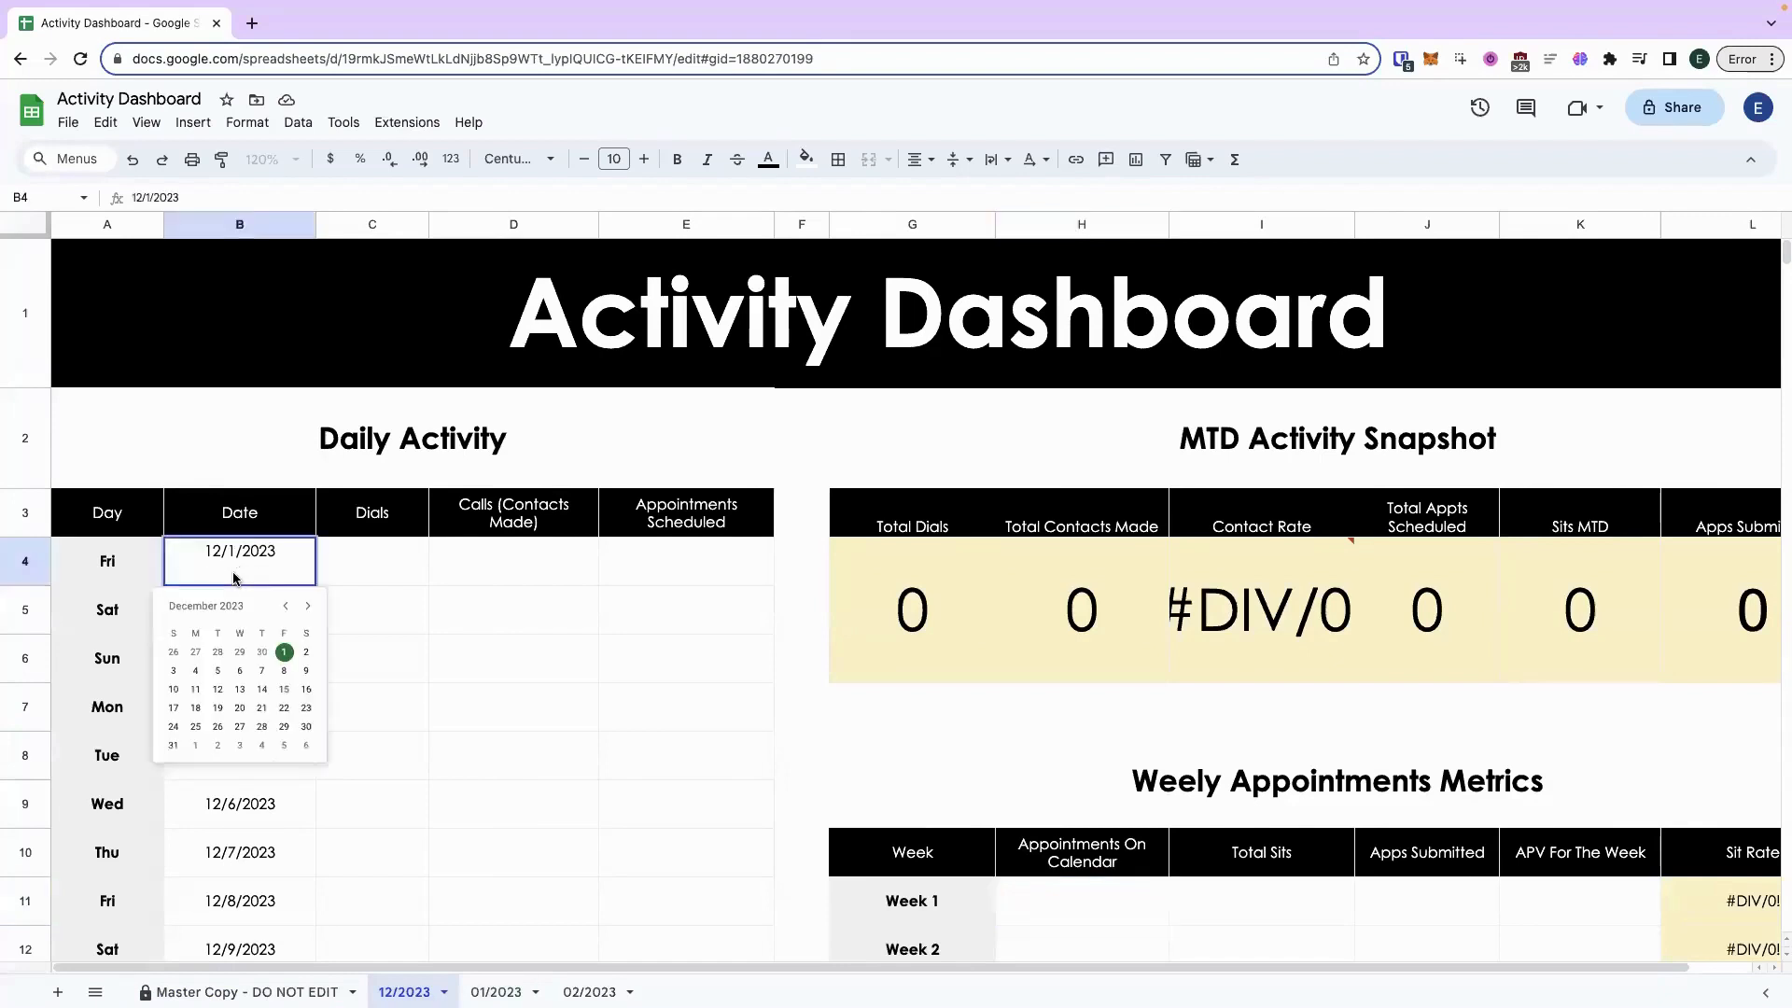
{"action": "left_click", "coordinate": [286, 606]}
{"action": "left_click", "coordinate": [241, 653]}
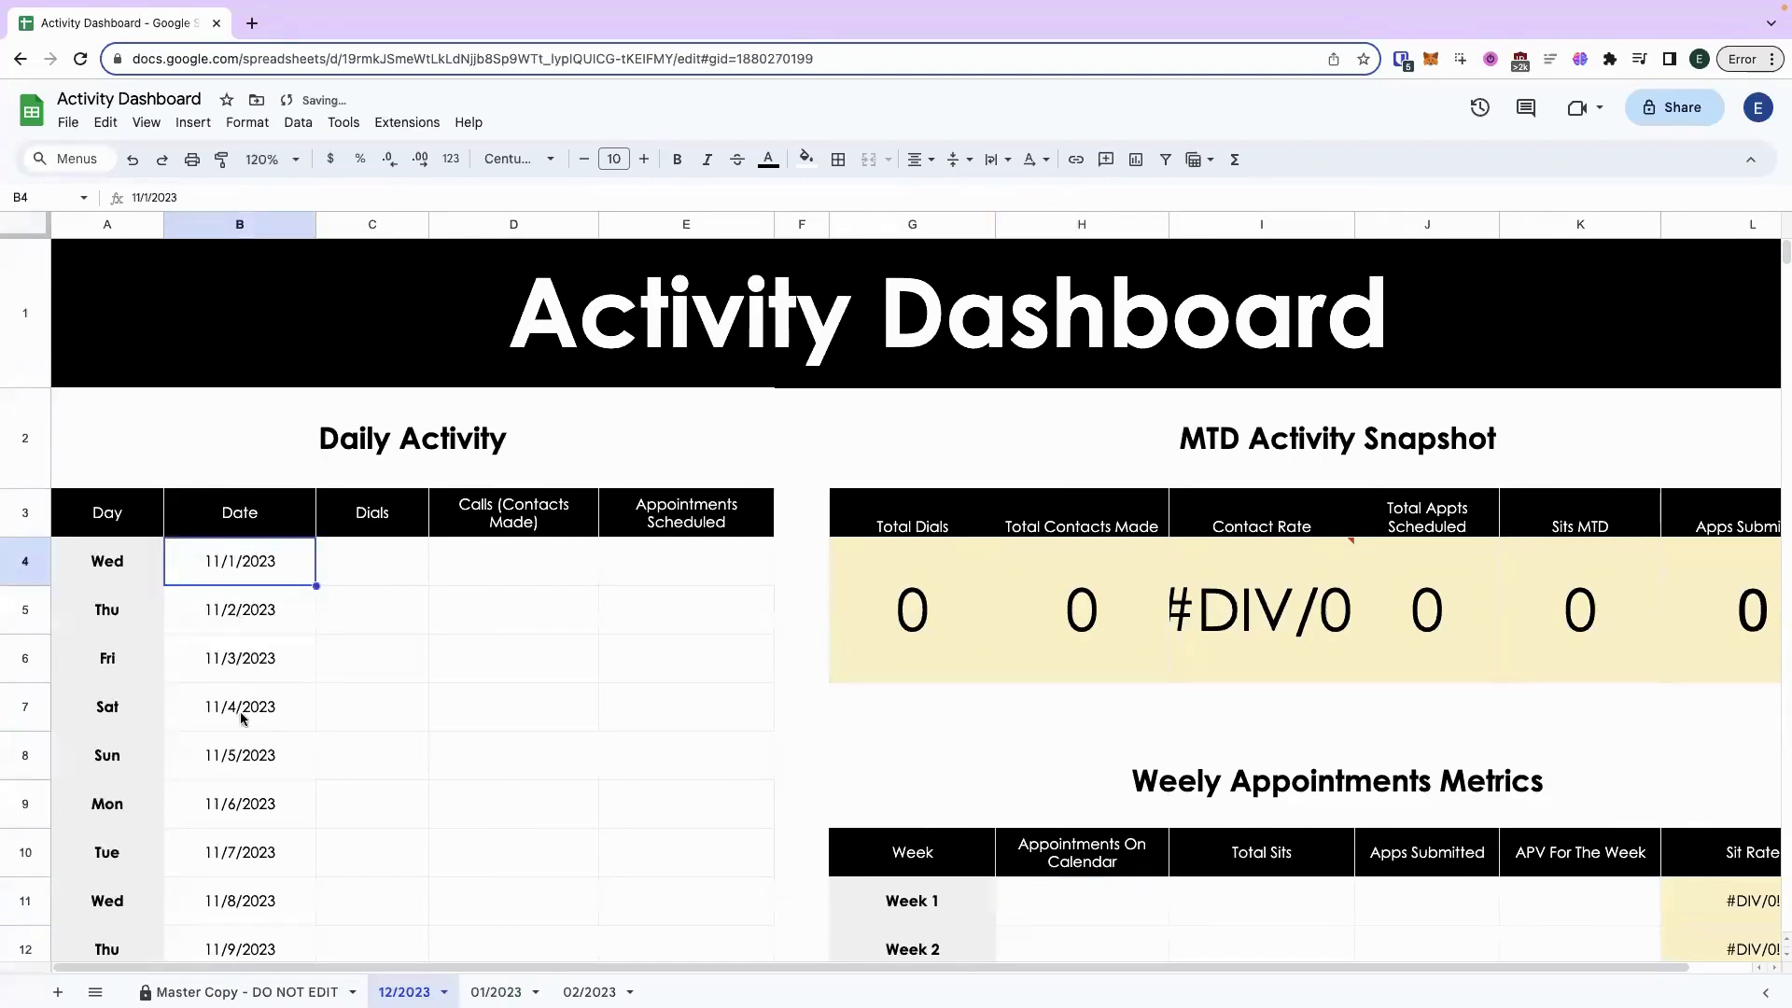
{"action": "scroll", "coordinate": [227, 801], "scroll_direction": "down", "scroll_amount": 5}
{"action": "scroll", "coordinate": [259, 806], "scroll_direction": "up", "scroll_amount": 3}
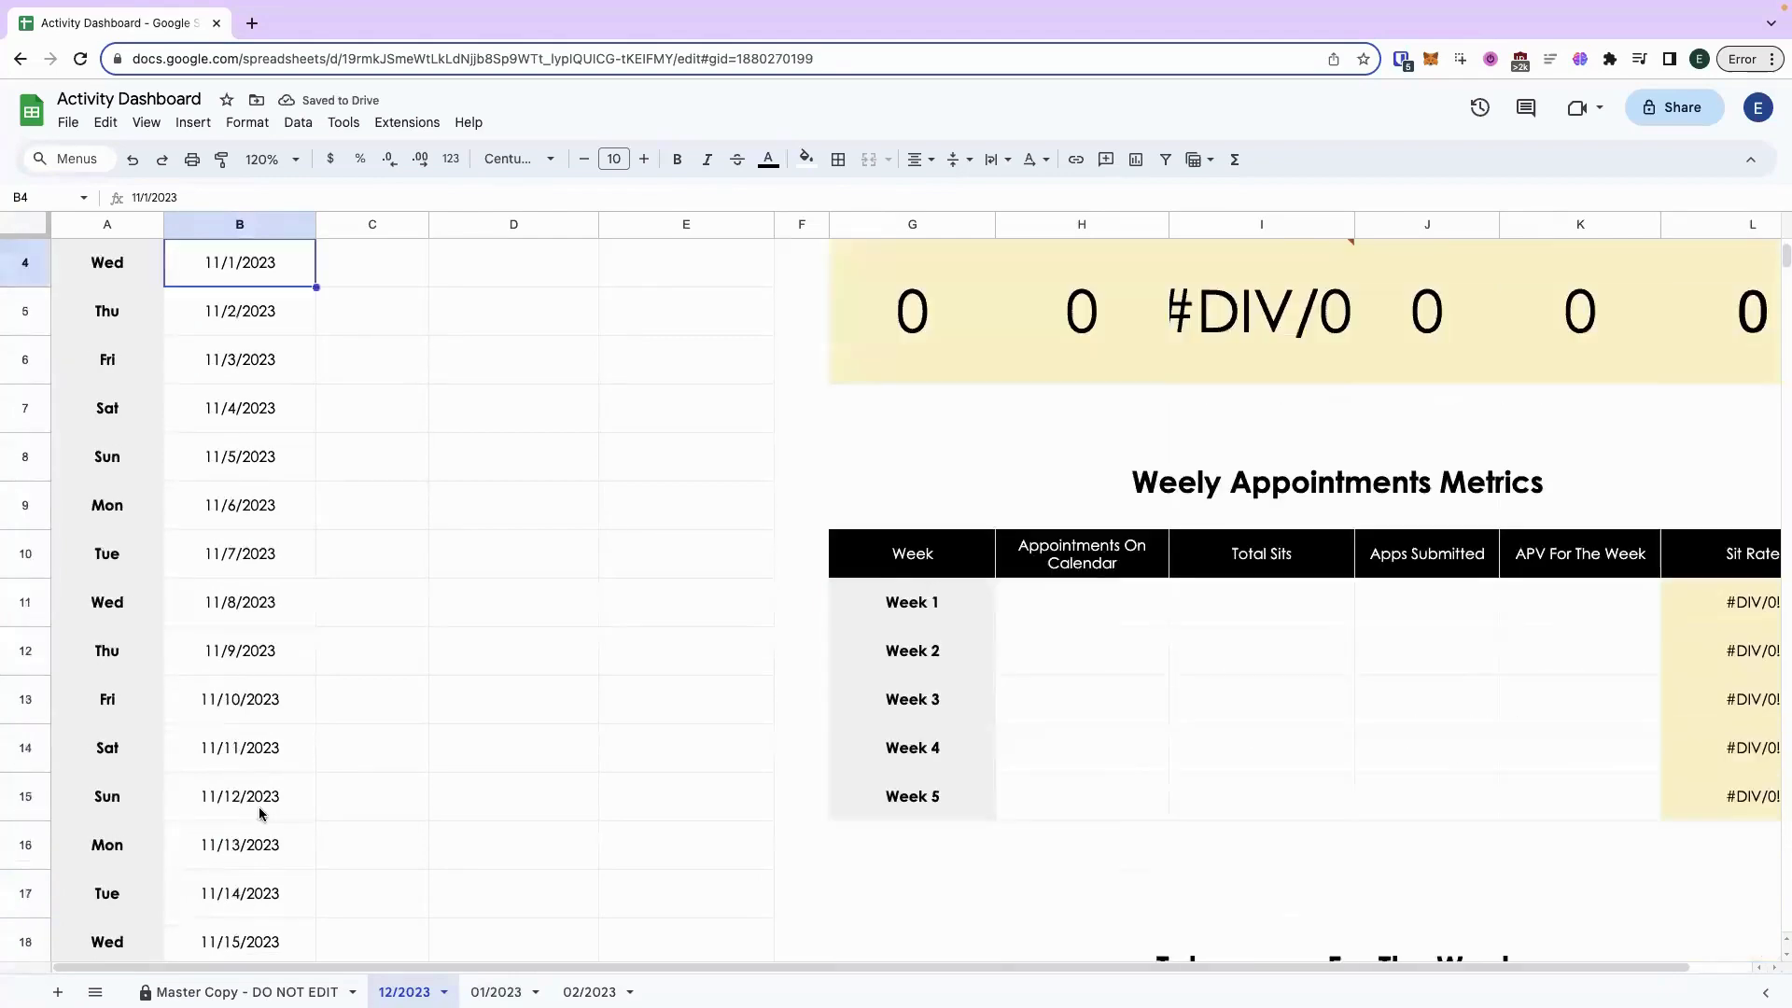
{"action": "scroll", "coordinate": [176, 632], "scroll_direction": "up", "scroll_amount": 3}
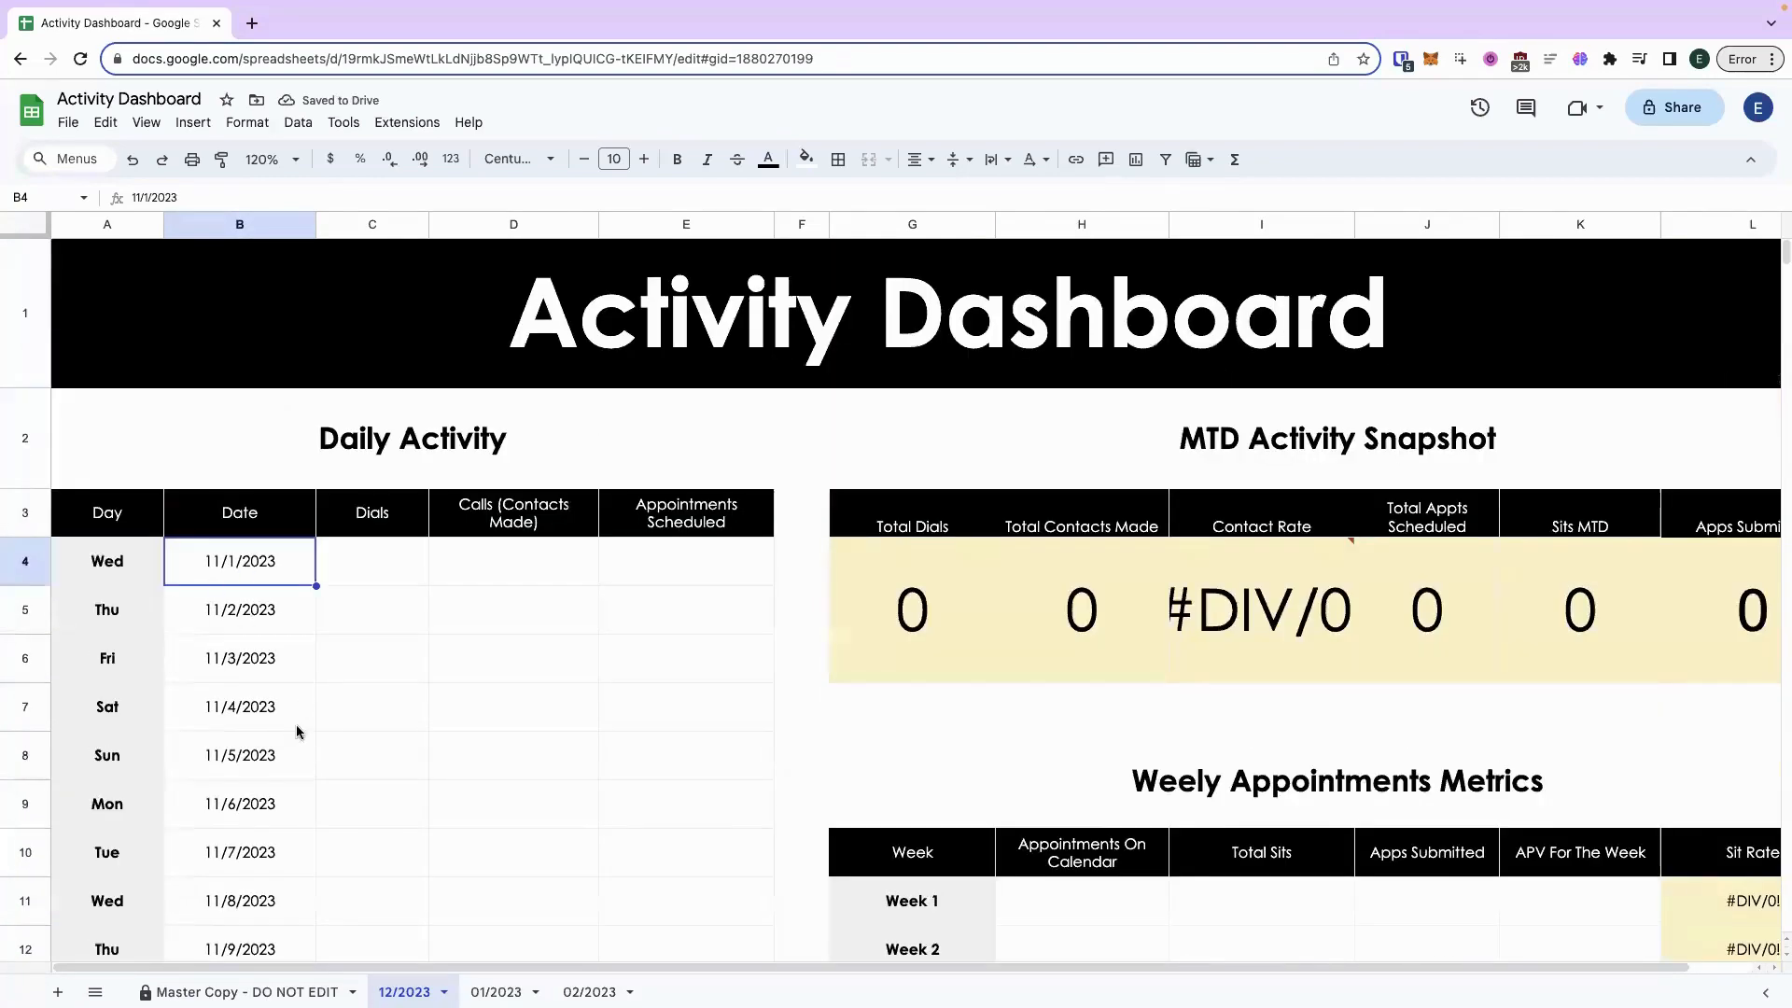
Change the first Daily Activity date in B4 to 12/1/2023.
{"action": "double_click", "coordinate": [226, 577]}
{"action": "left_click", "coordinate": [308, 606]}
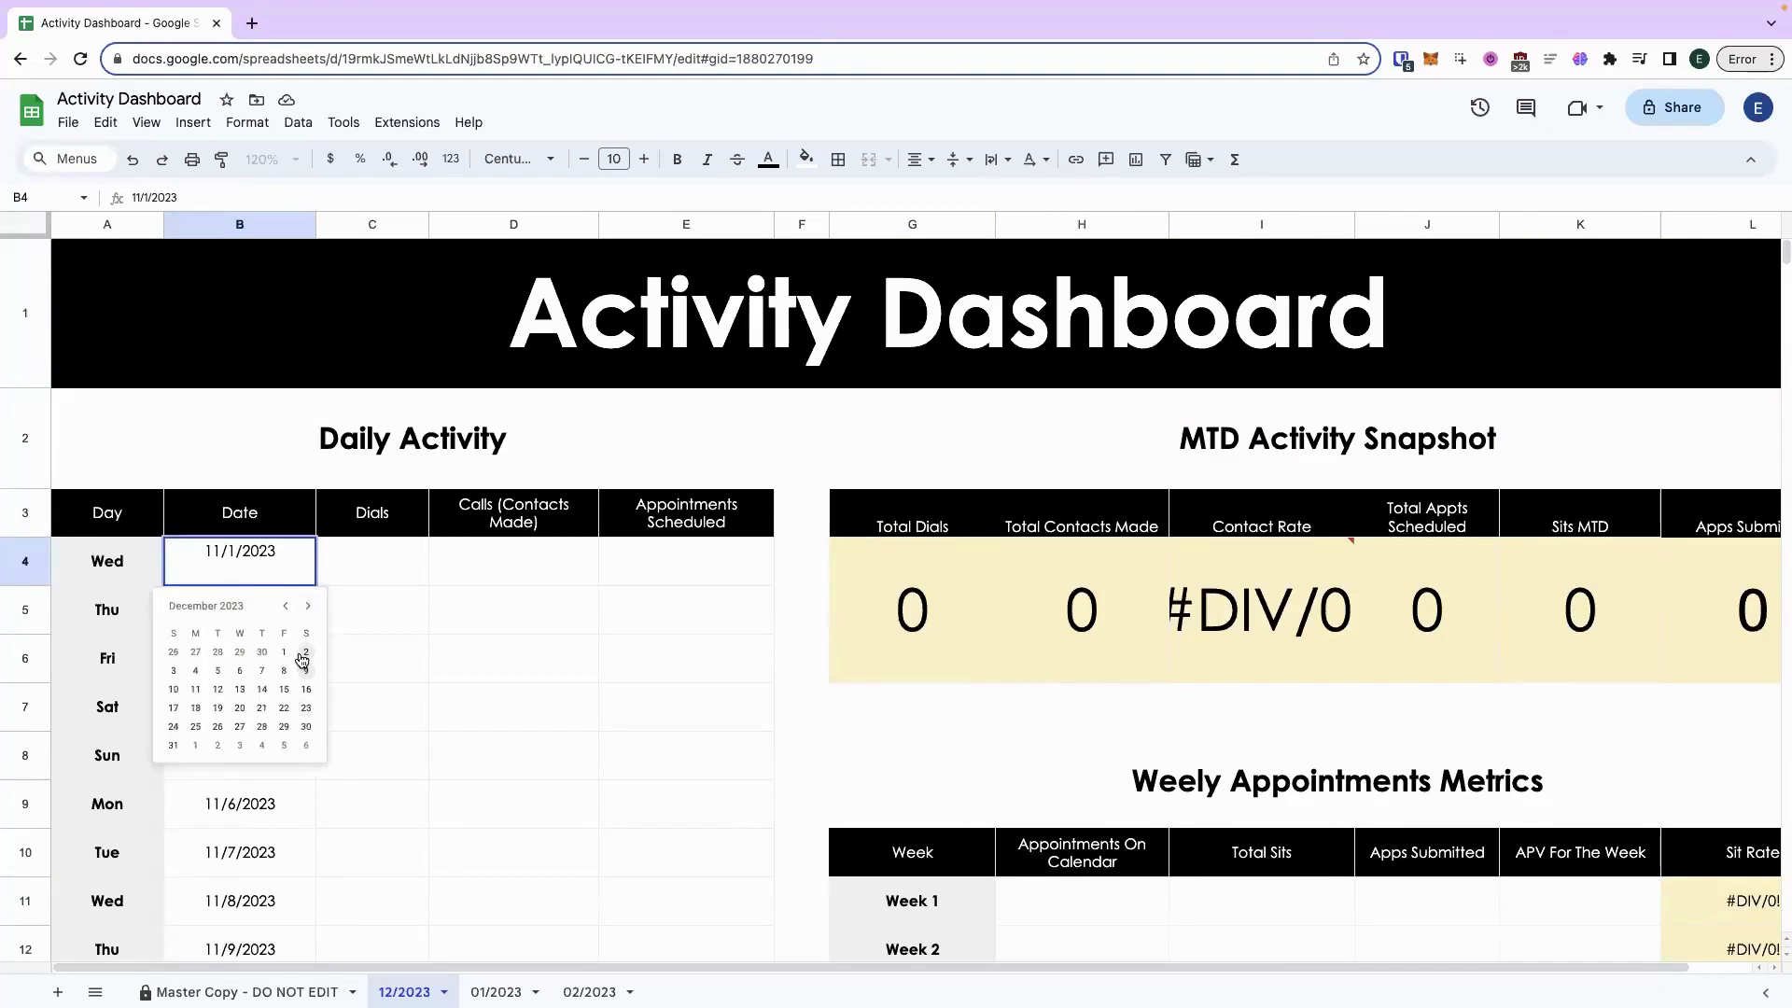
{"action": "left_click", "coordinate": [284, 652]}
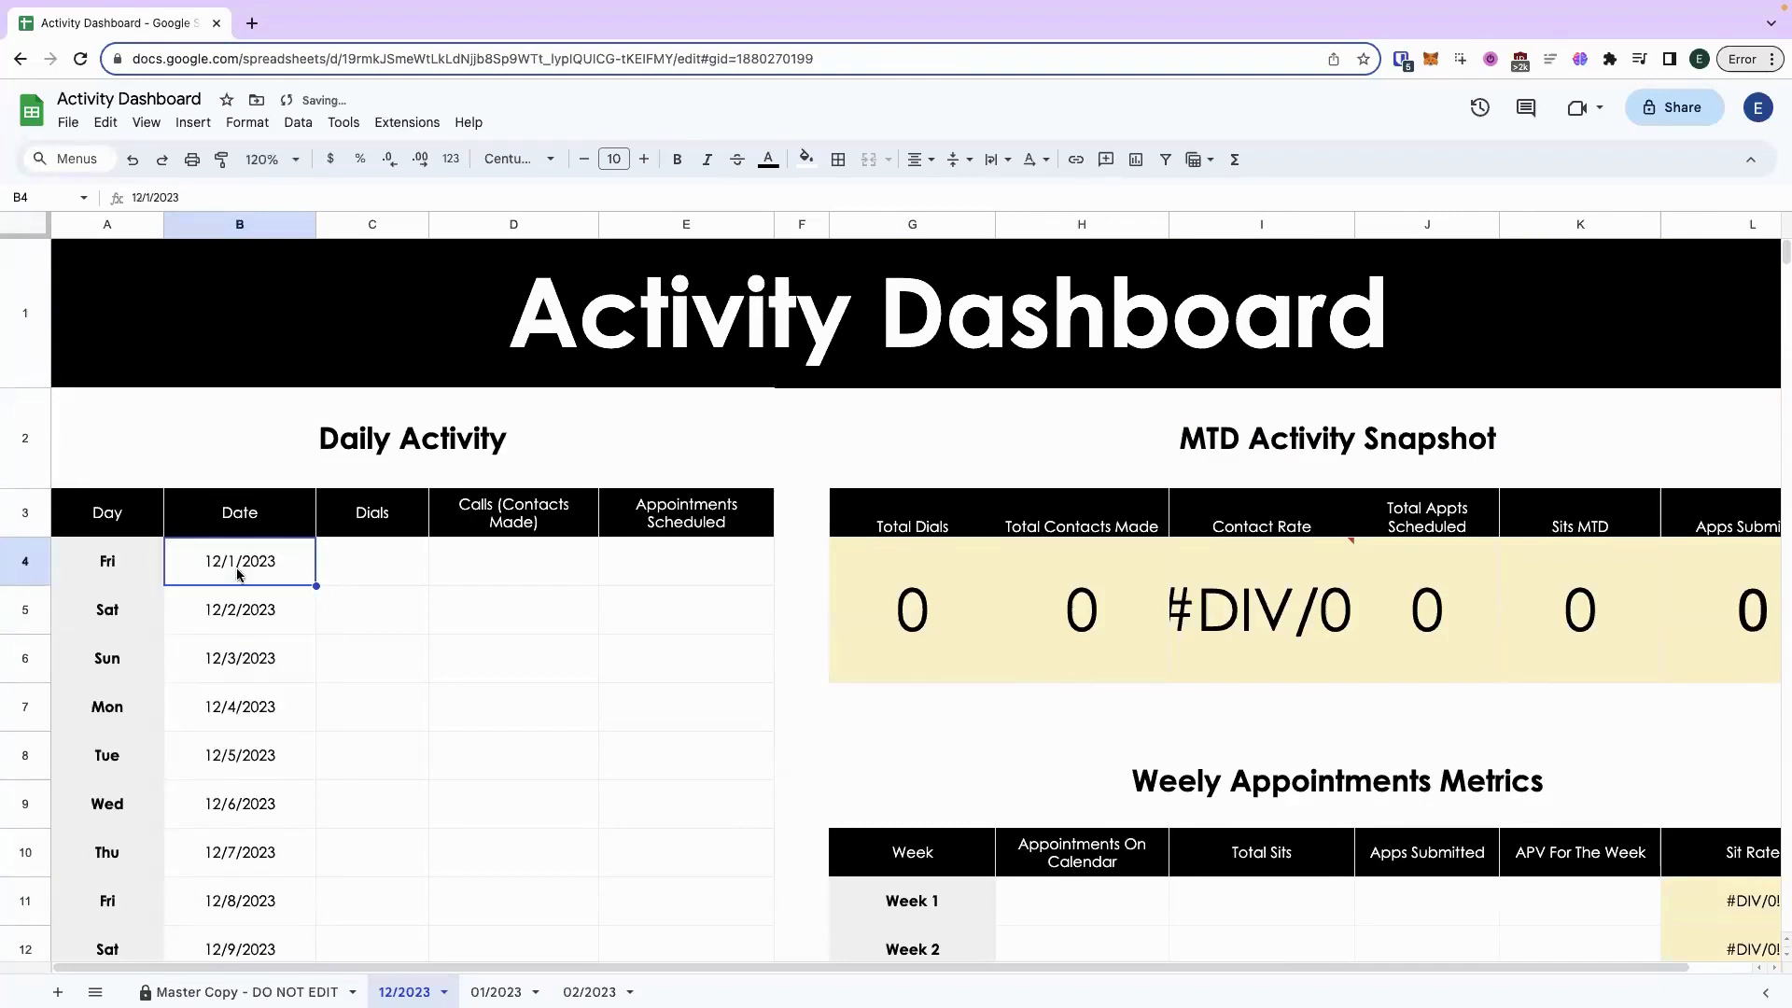
Try other months in the first Daily Activity date cell, setting it to 1/1/2024 and after that to 4/1/2024.
{"action": "left_click", "coordinate": [308, 605]}
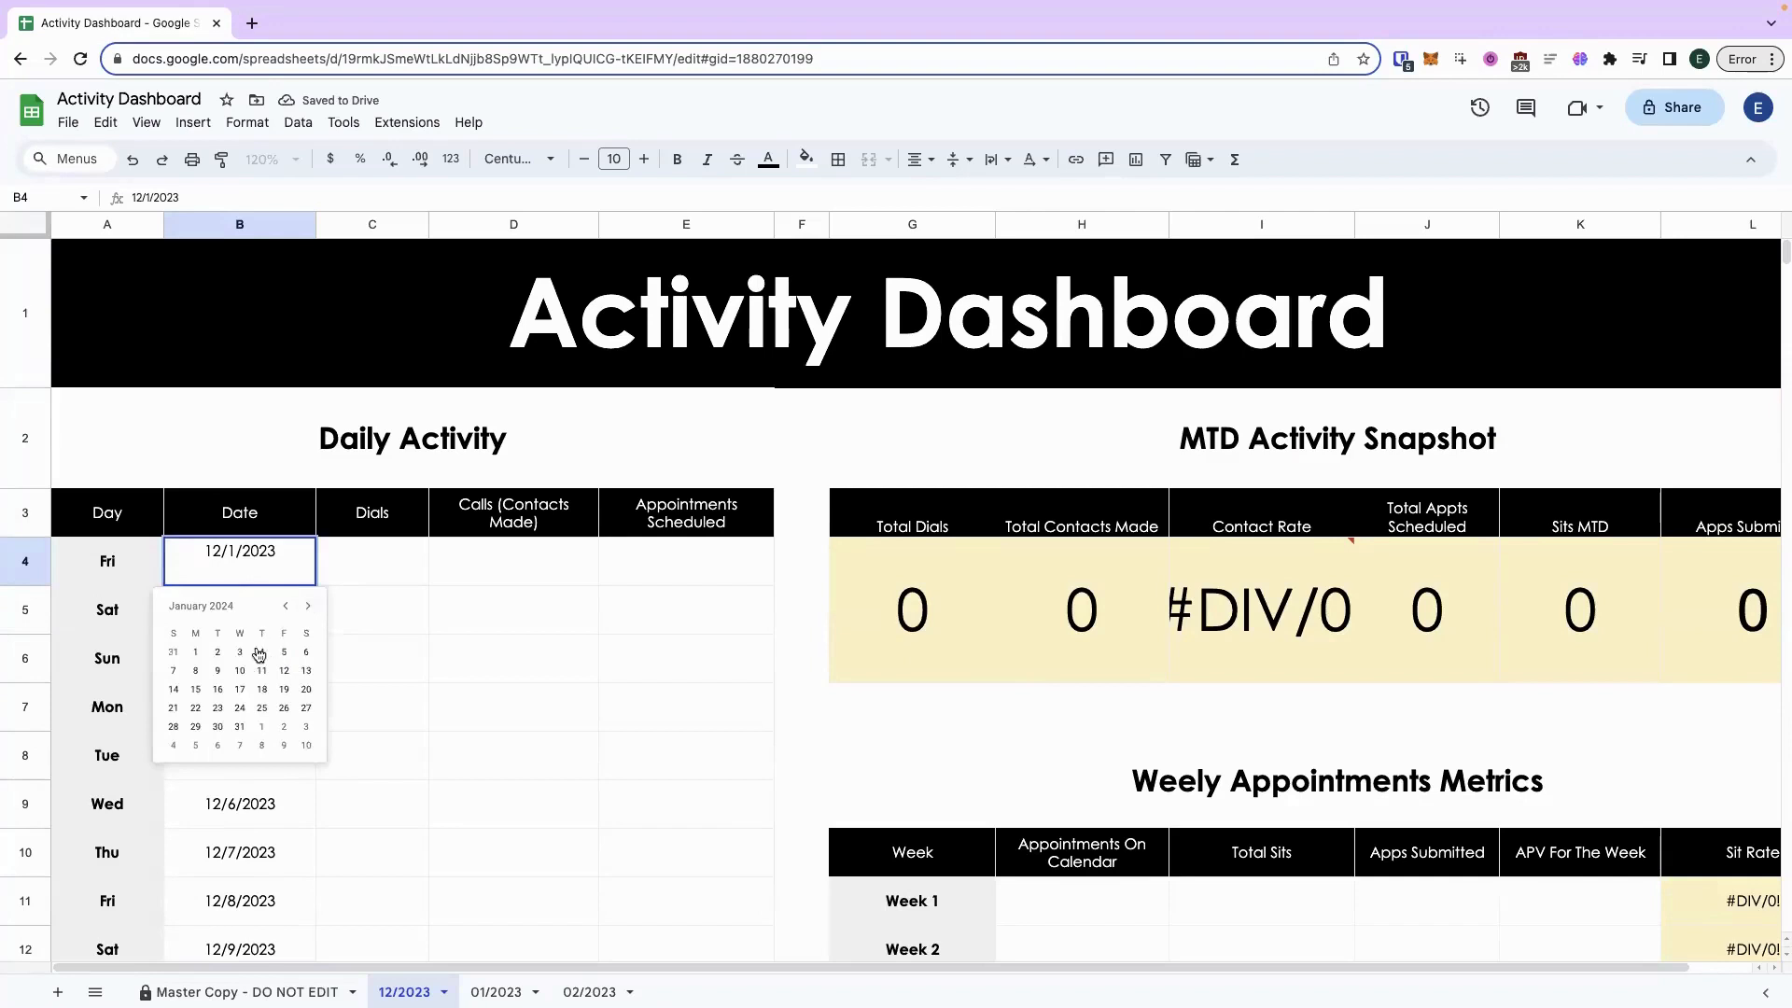
{"action": "left_click", "coordinate": [196, 653]}
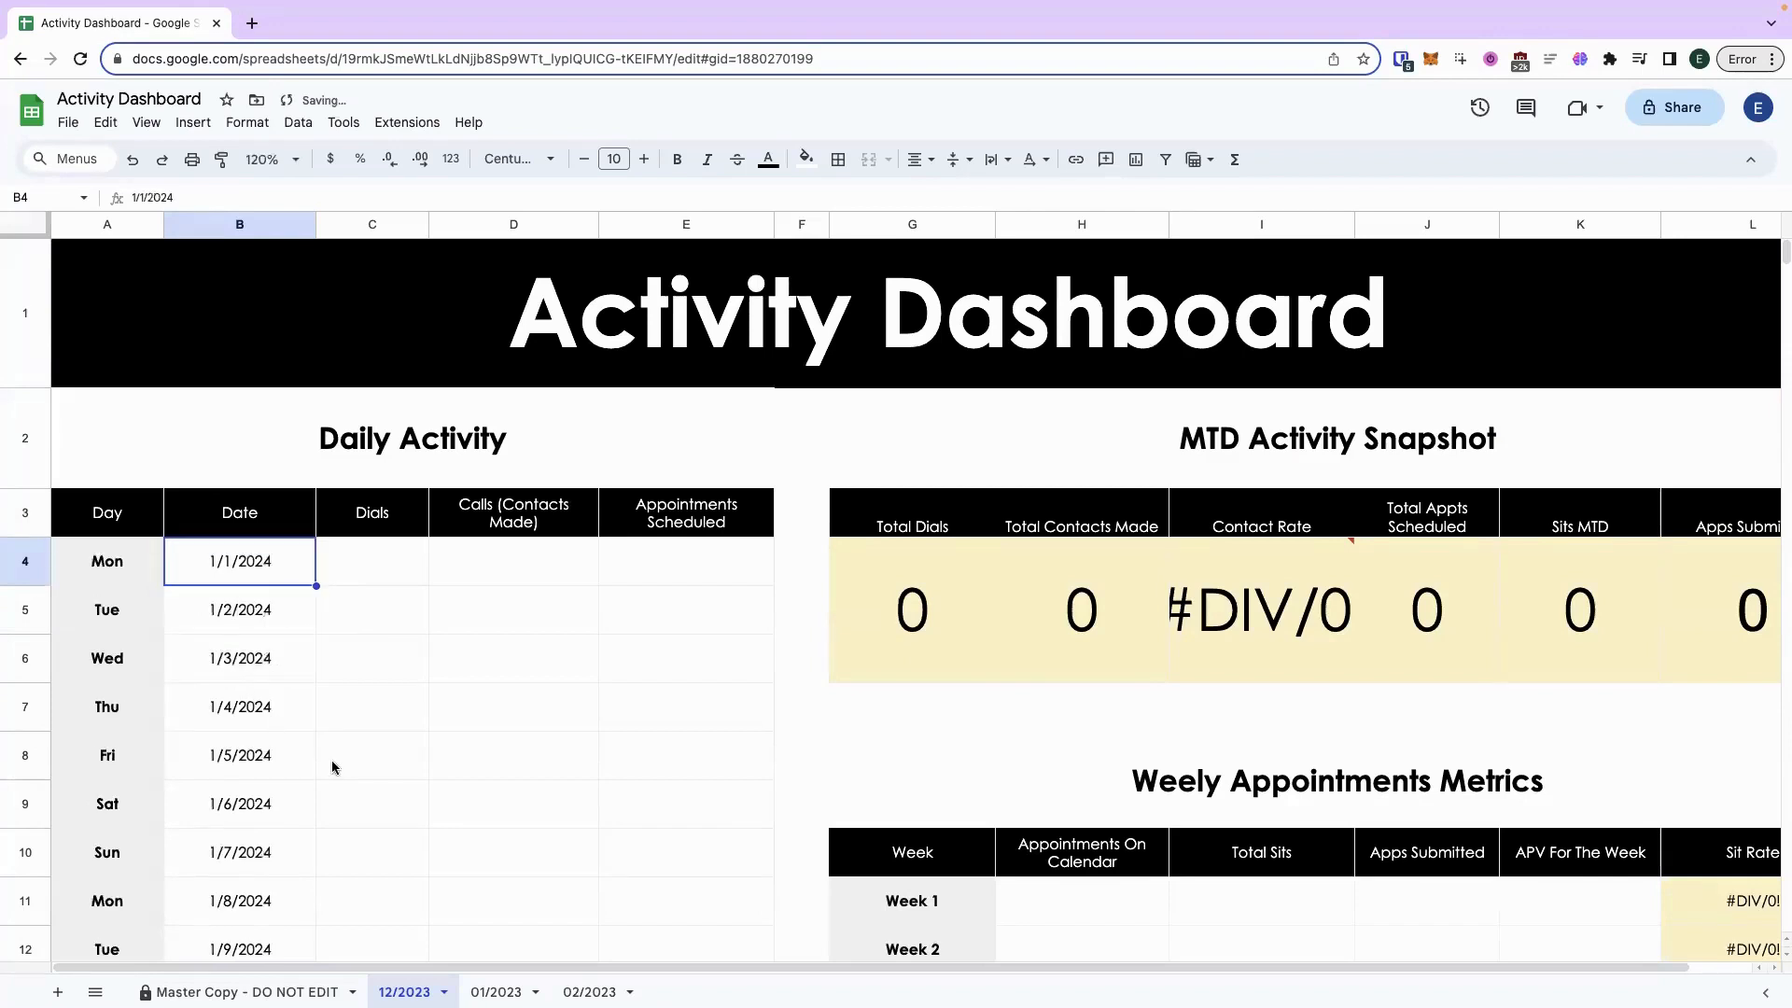
{"action": "double_click", "coordinate": [202, 558]}
{"action": "left_click", "coordinate": [308, 606]}
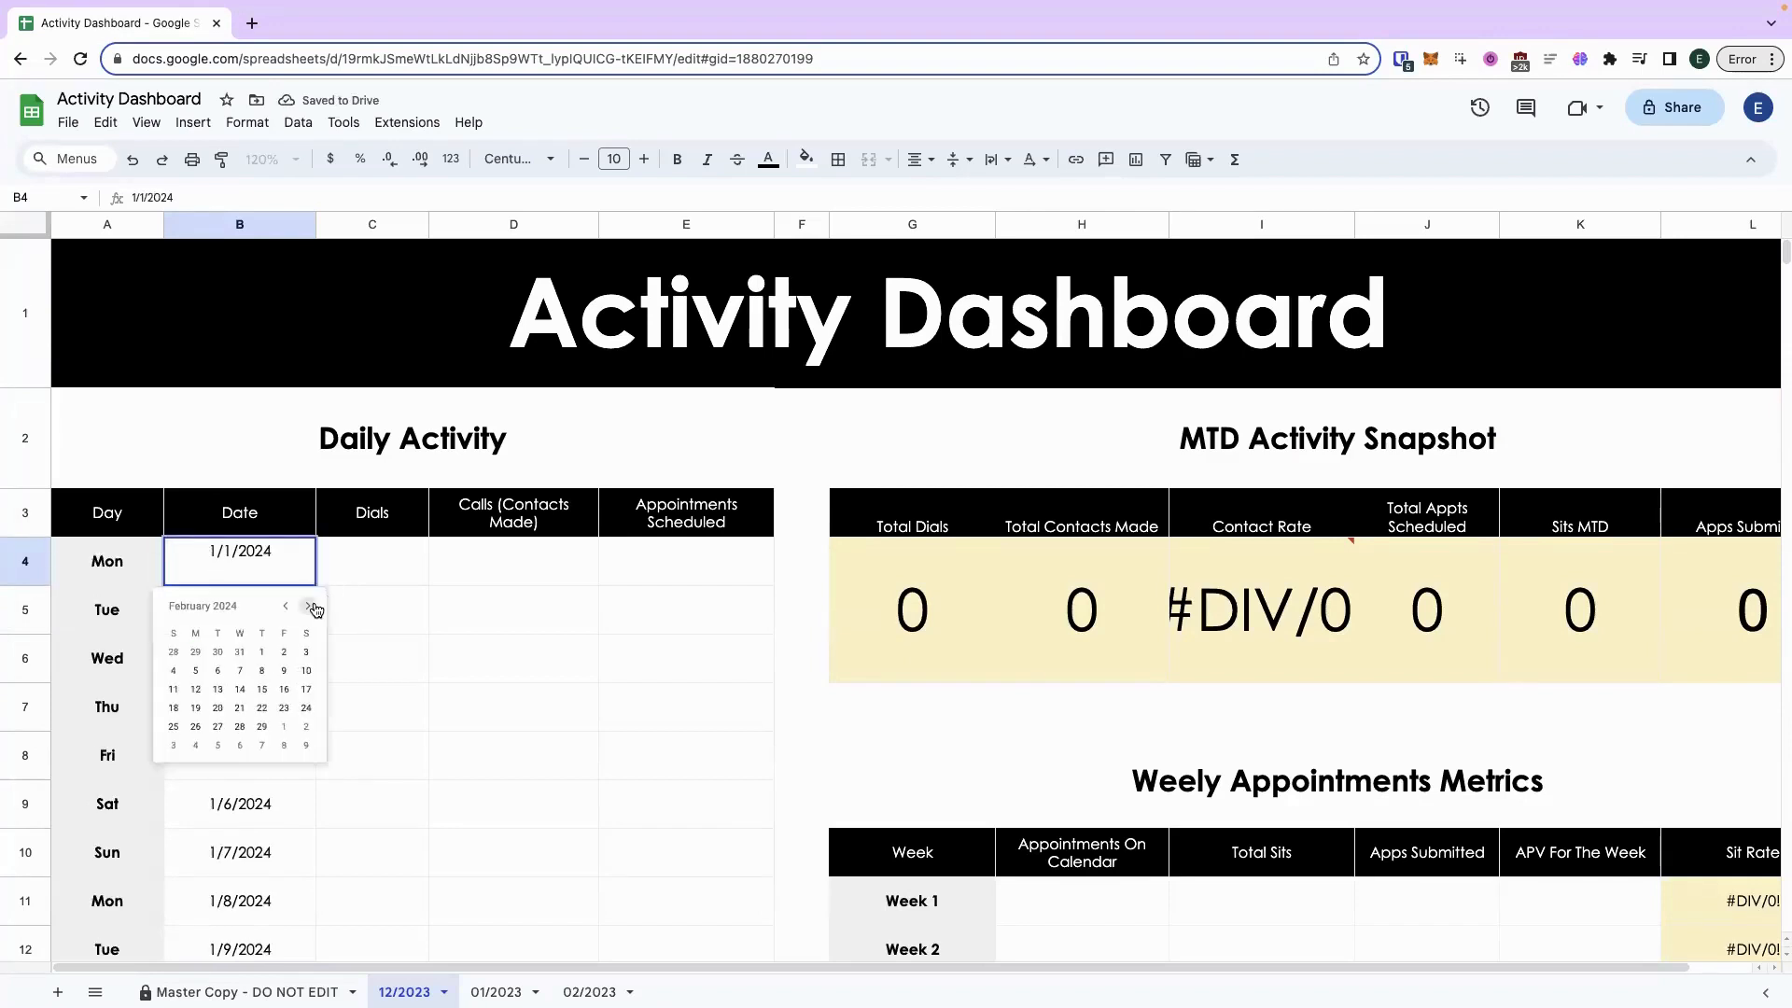
{"action": "left_click", "coordinate": [308, 605]}
{"action": "left_click", "coordinate": [308, 606]}
{"action": "left_click", "coordinate": [197, 648]}
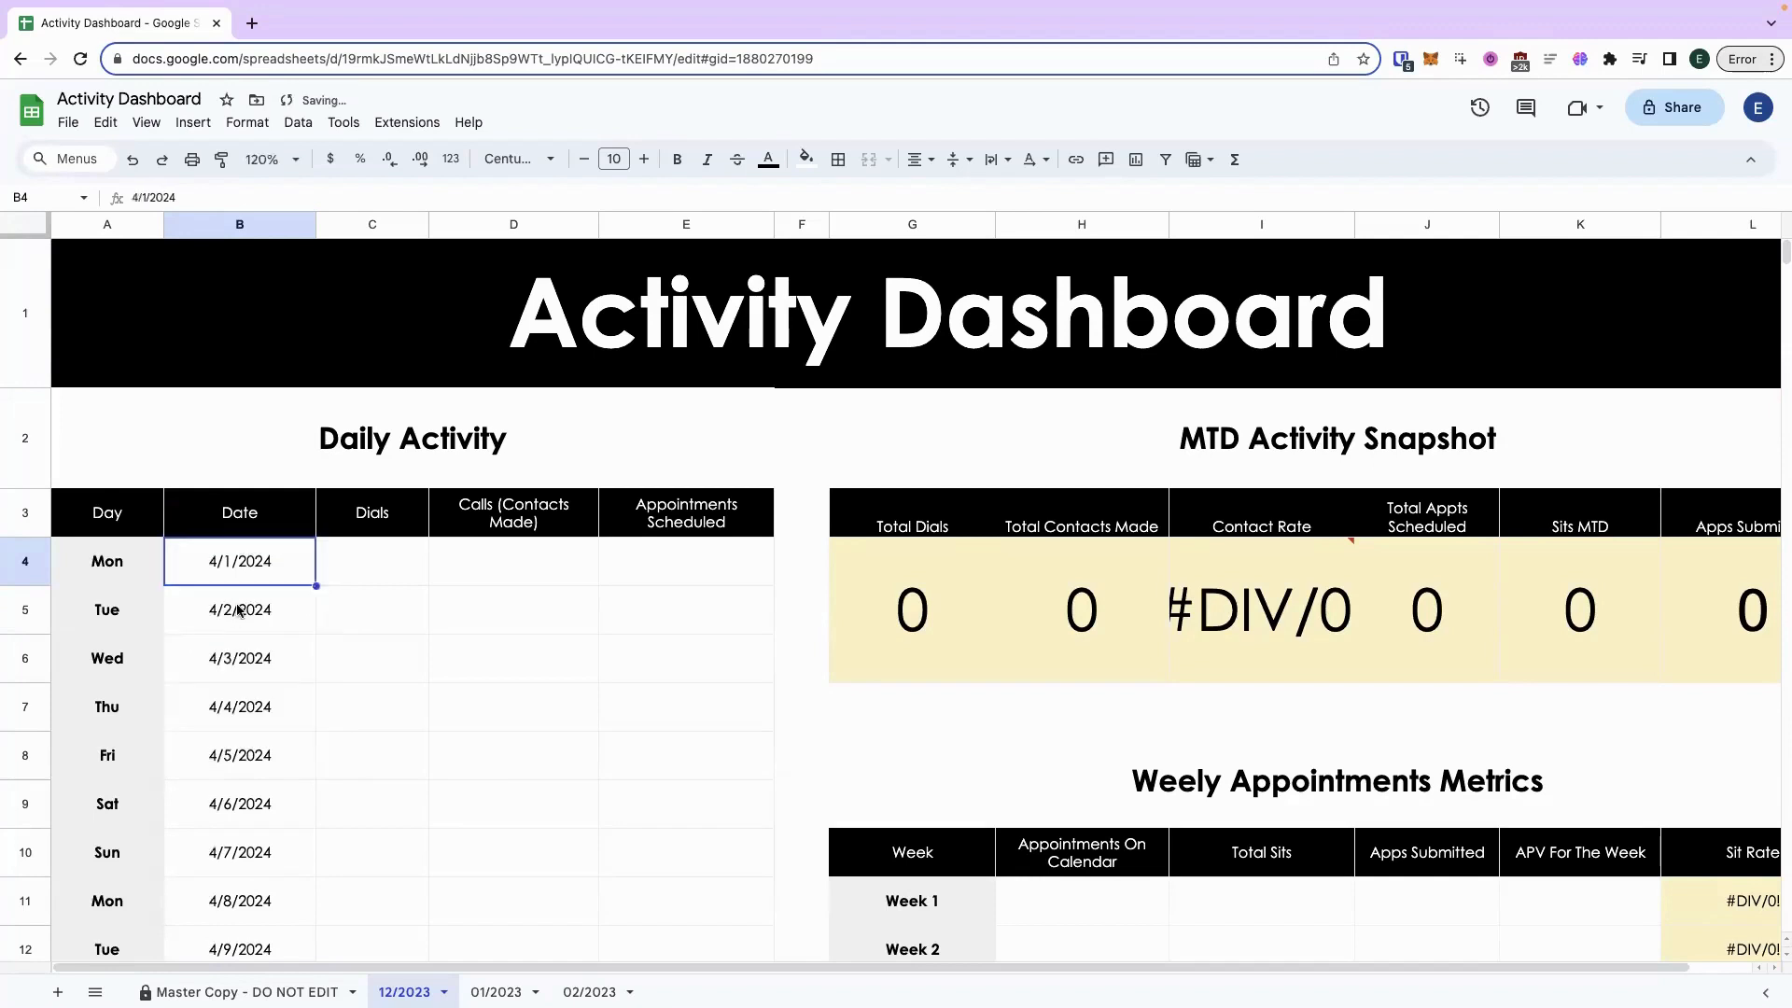
Return the first Daily Activity date in B4 to 12/1/2023.
{"action": "double_click", "coordinate": [247, 577]}
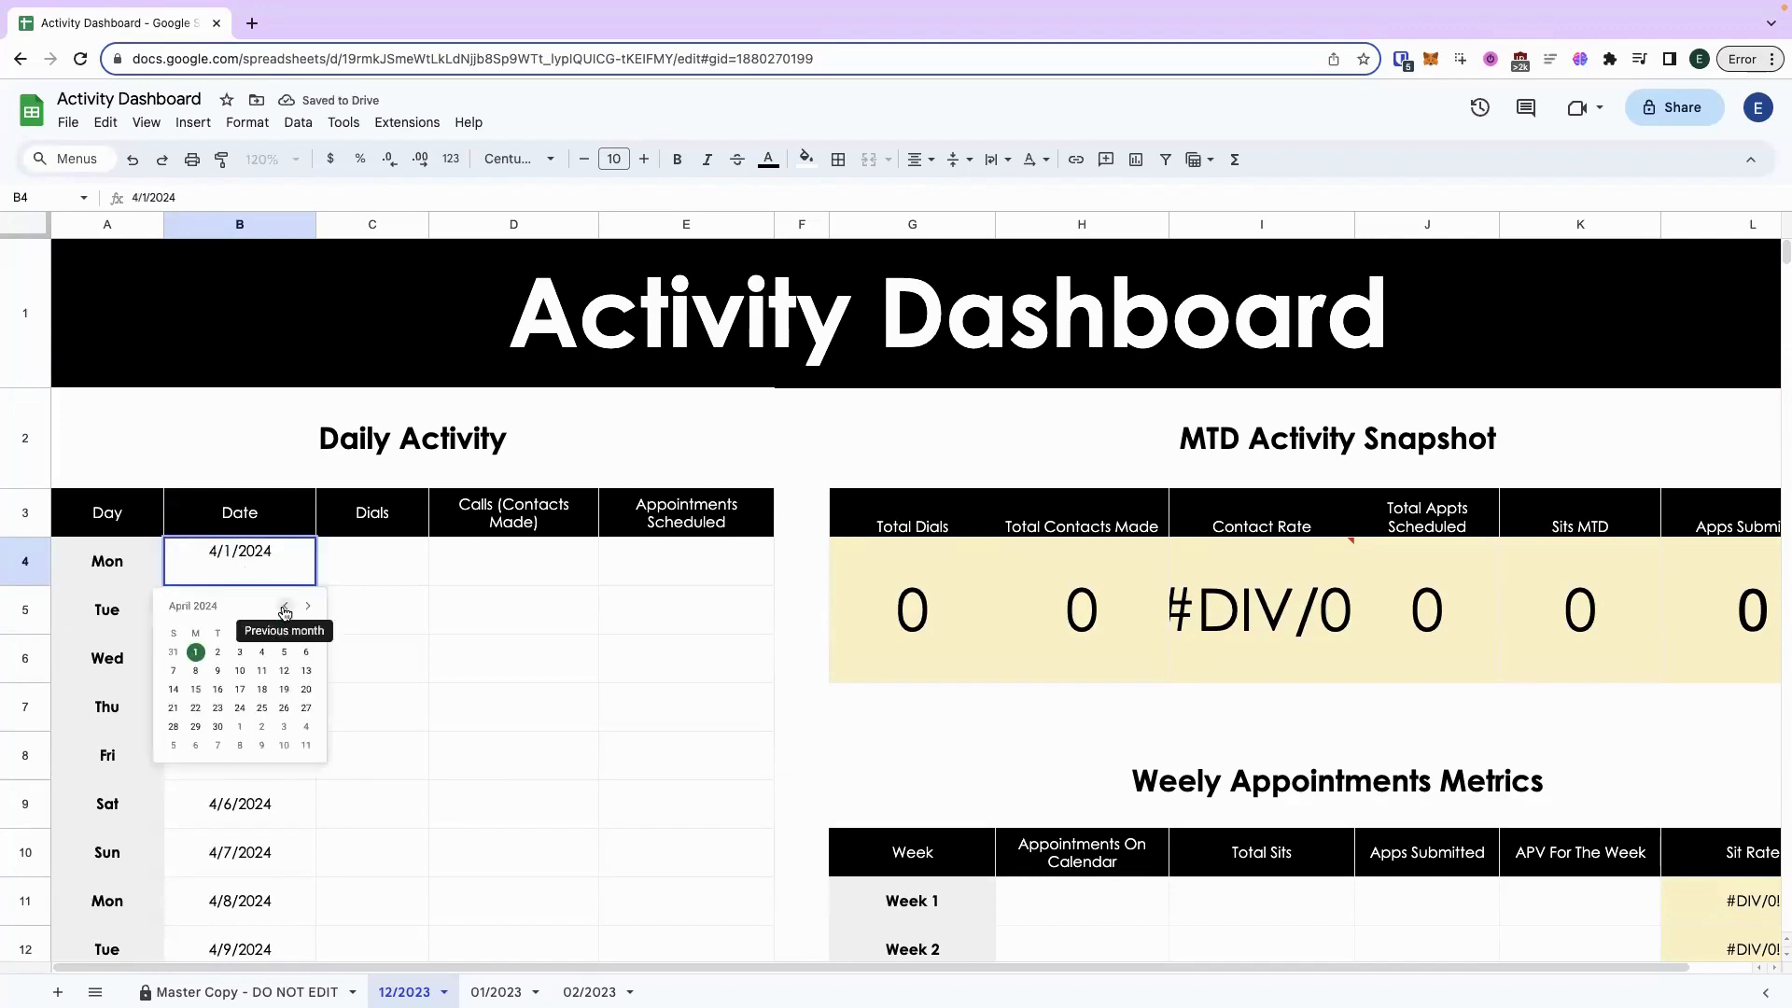
{"action": "left_click", "coordinate": [284, 609]}
{"action": "left_click", "coordinate": [285, 608]}
{"action": "left_click", "coordinate": [285, 609]}
{"action": "left_click", "coordinate": [285, 608]}
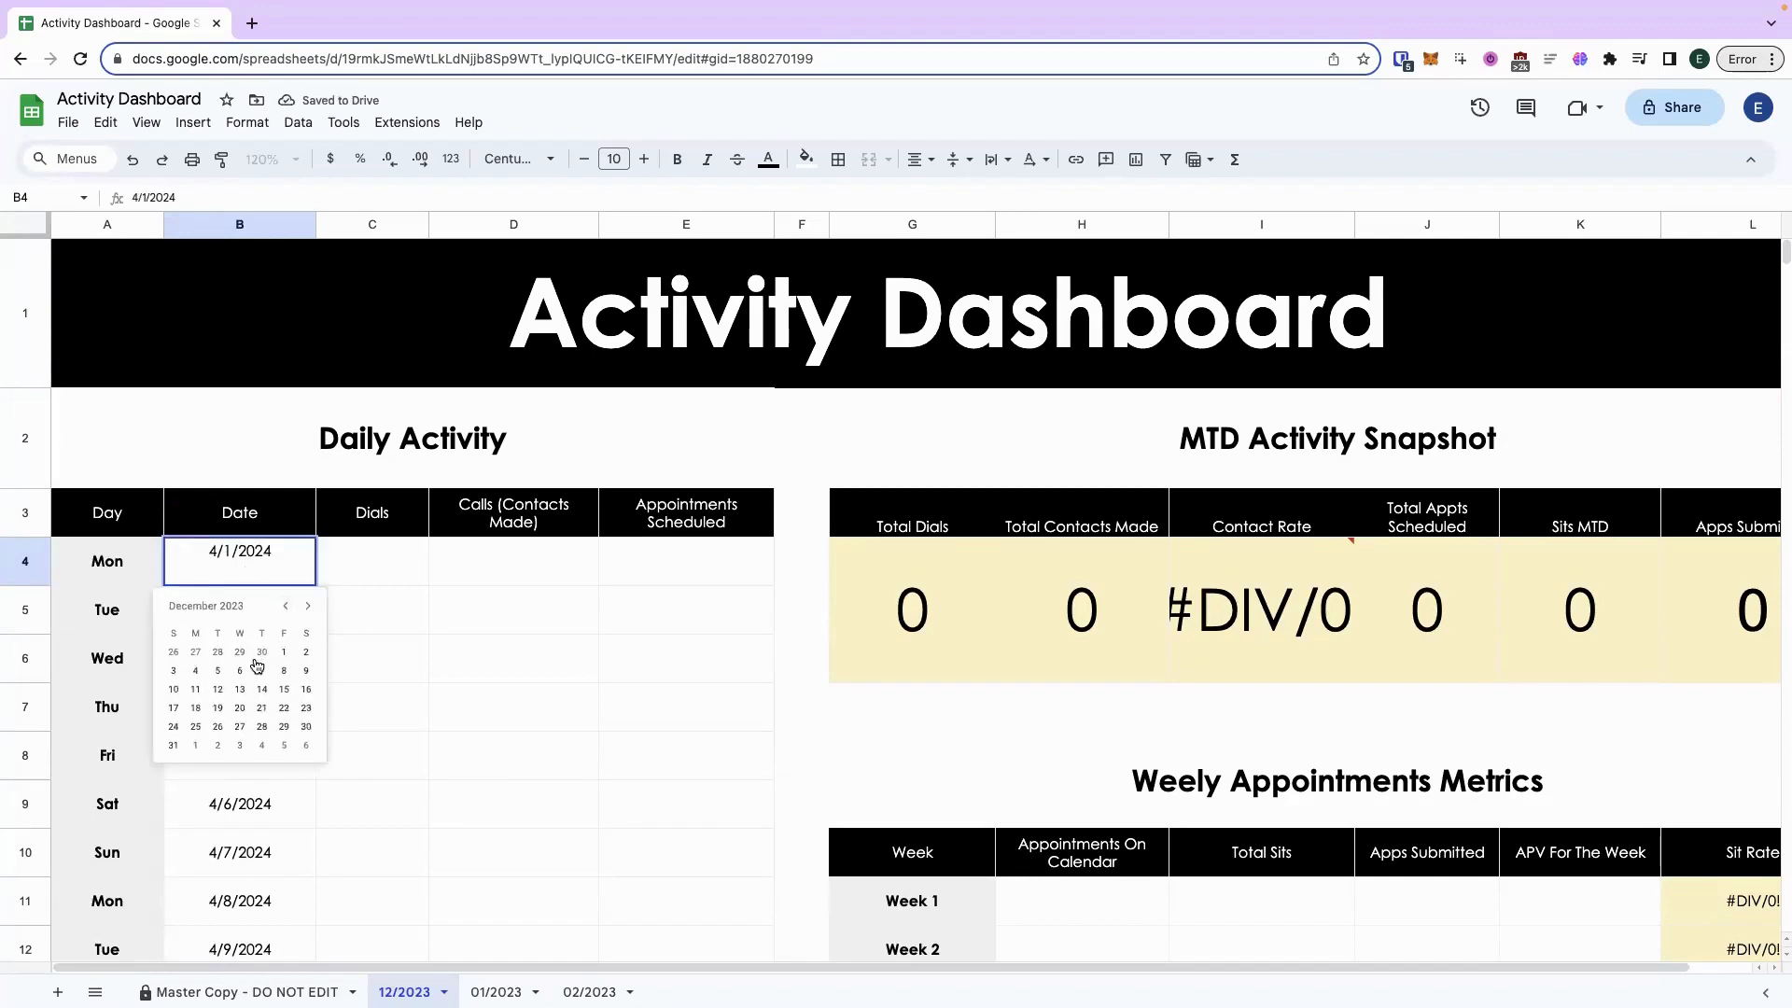
{"action": "left_click", "coordinate": [284, 652]}
{"action": "left_click", "coordinate": [272, 719]}
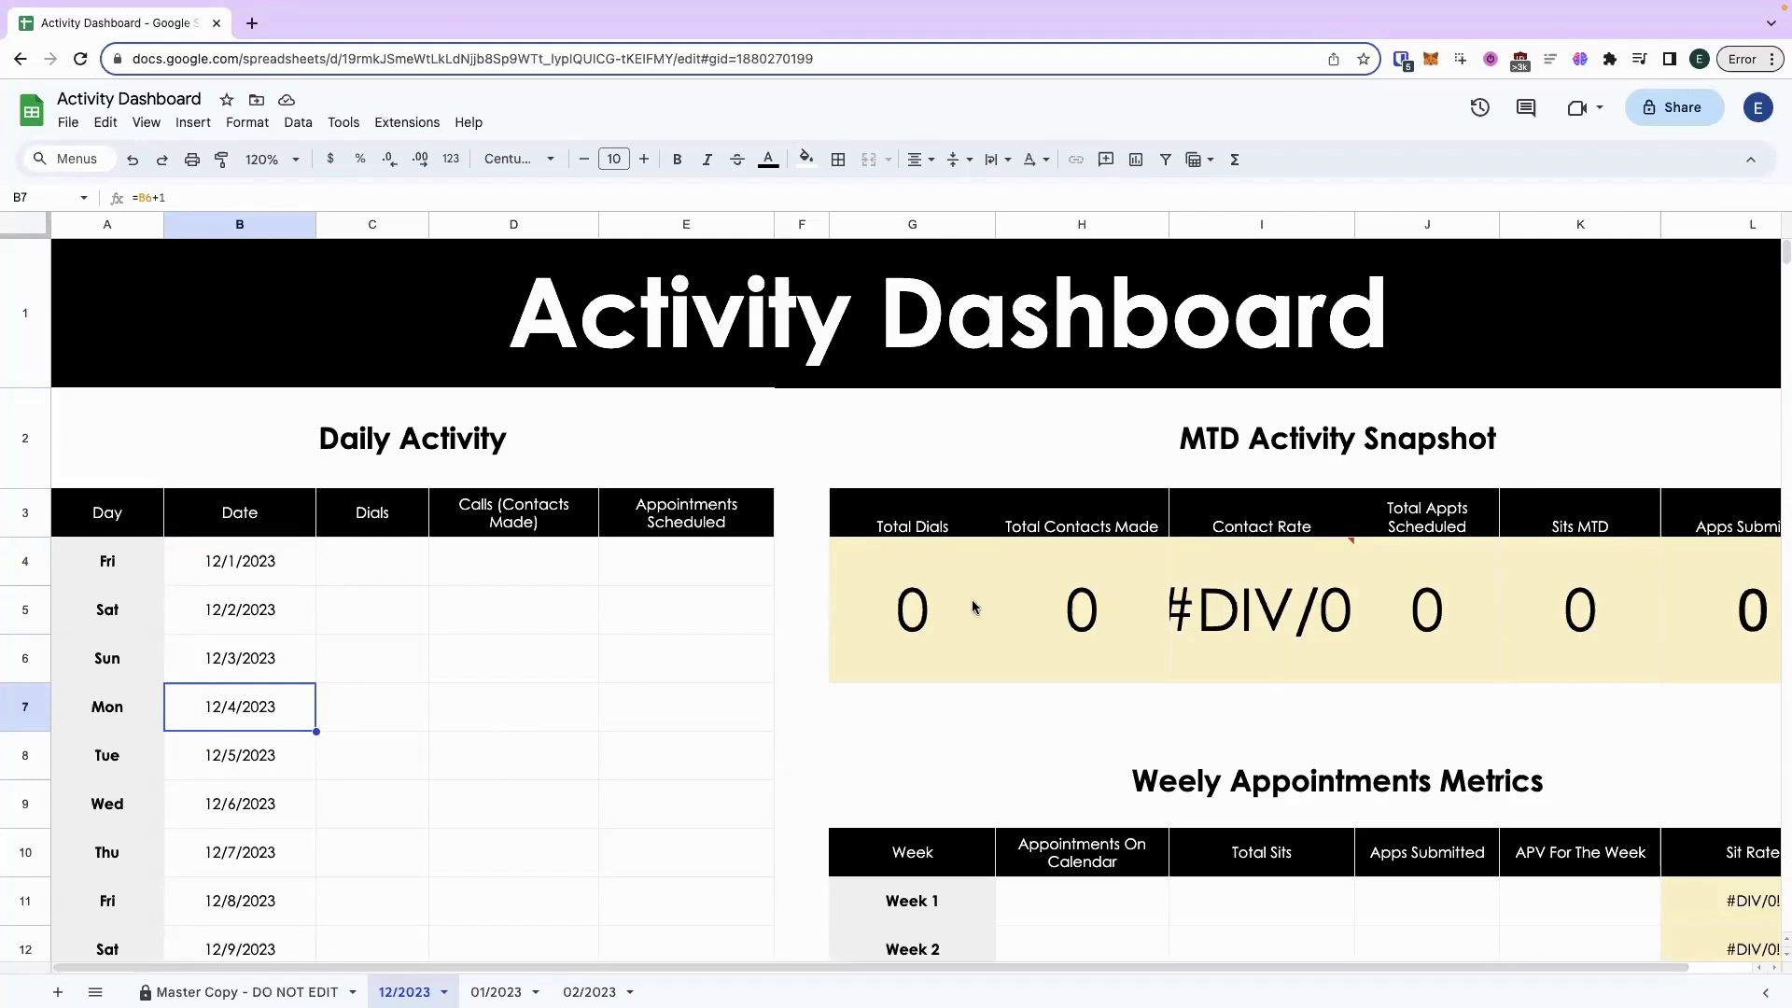
Examine the MTD Activity Snapshot cells and the formulas behind the Sit Rate and Contact Rate.
{"action": "left_click_drag", "start_coordinate": [913, 610], "coordinate": [1723, 602]}
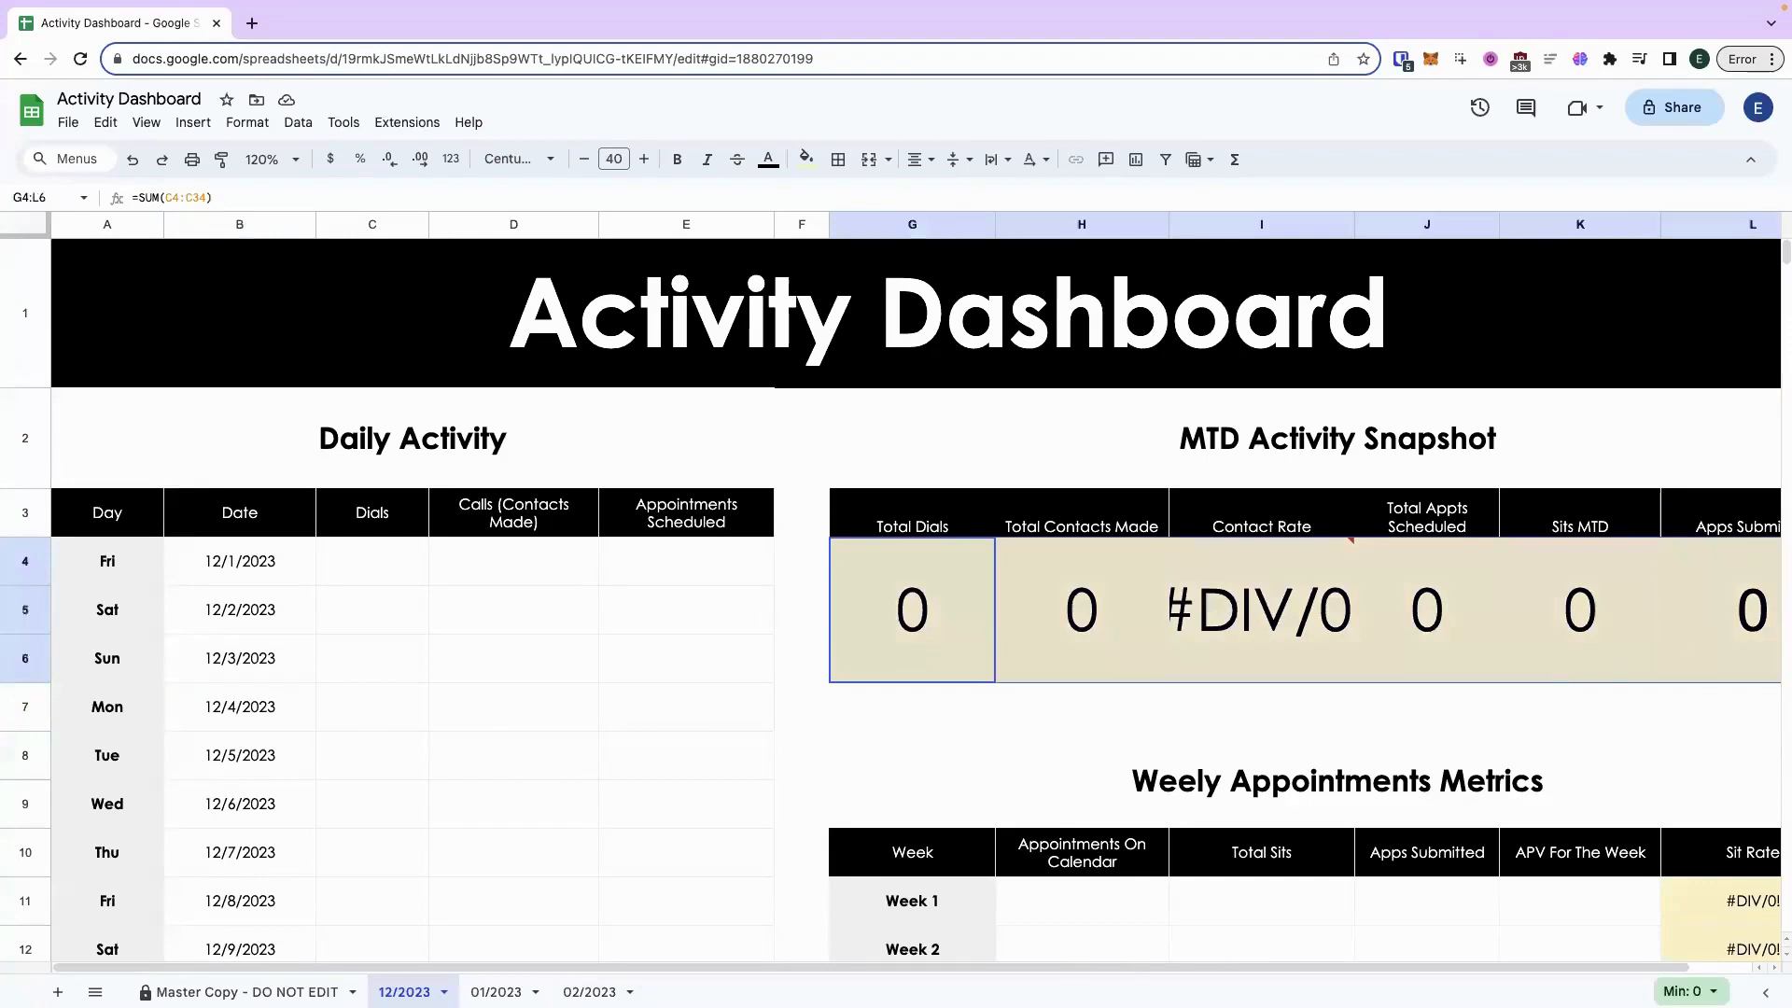
{"action": "scroll", "coordinate": [1127, 964], "scroll_direction": "right", "scroll_amount": 2}
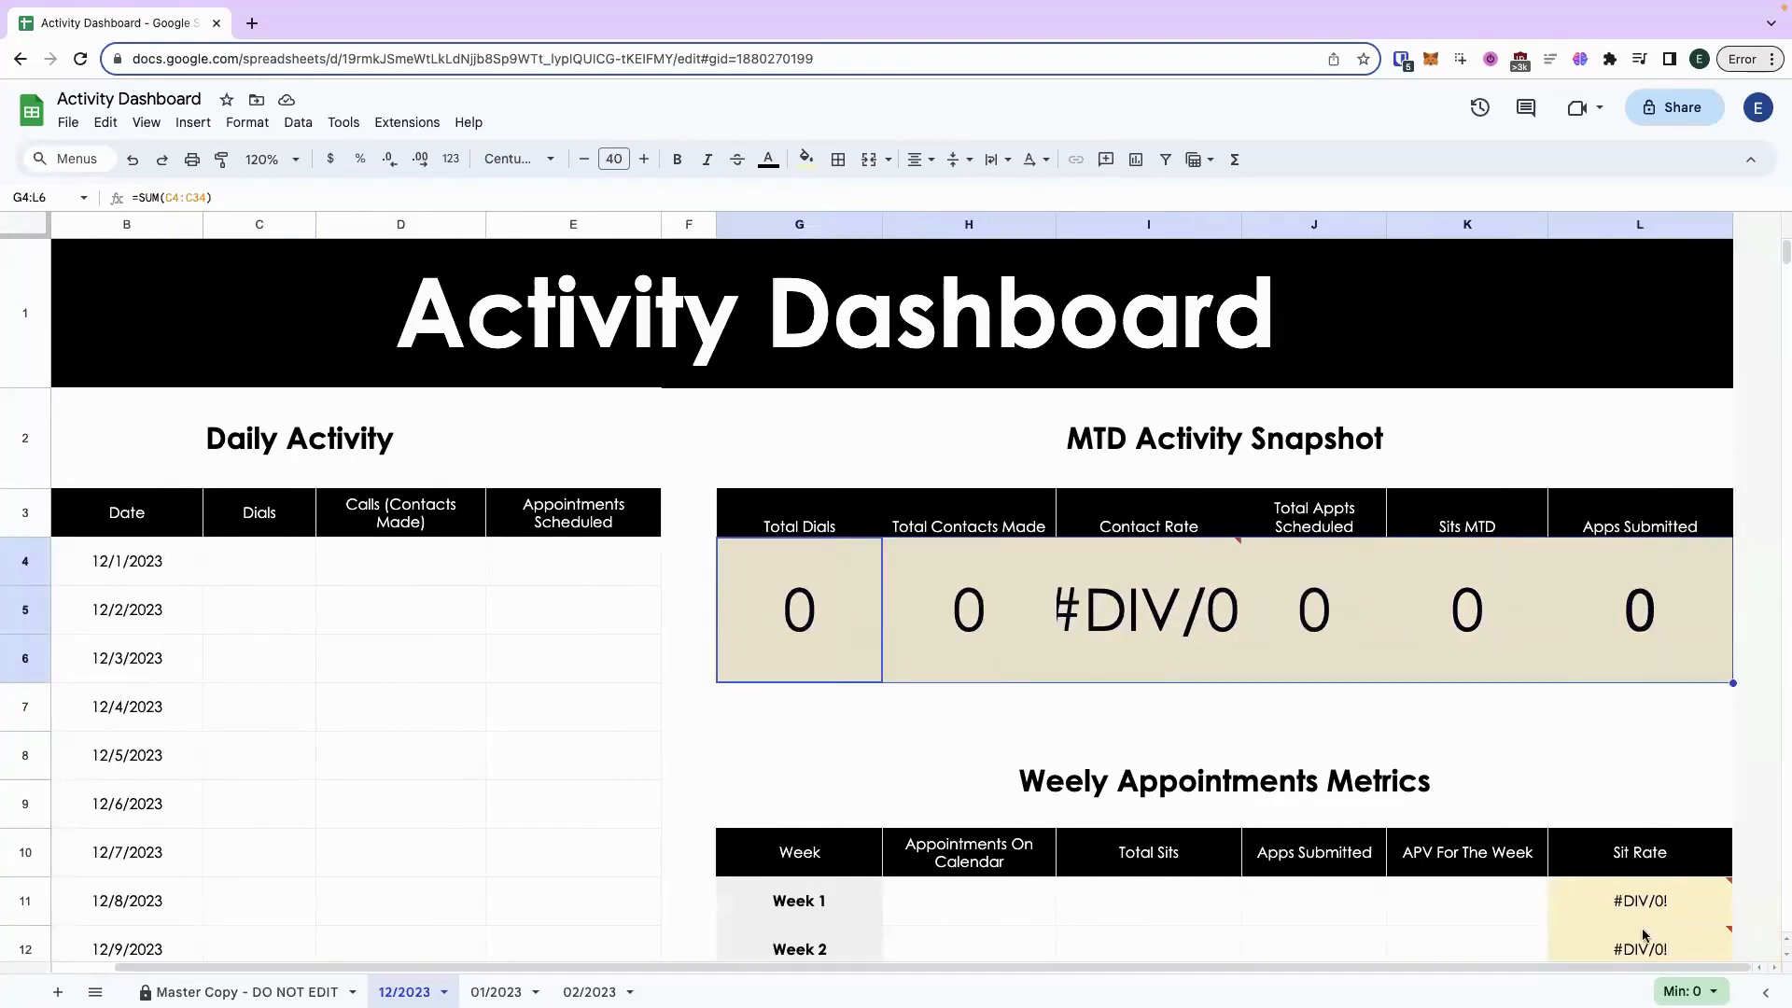
{"action": "mouse_move", "coordinate": [1641, 910]}
{"action": "left_mouse_down"}
{"action": "mouse_move", "coordinate": [1652, 977]}
{"action": "mouse_move", "coordinate": [1647, 936]}
{"action": "left_mouse_up"}
{"action": "left_click", "coordinate": [1658, 893]}
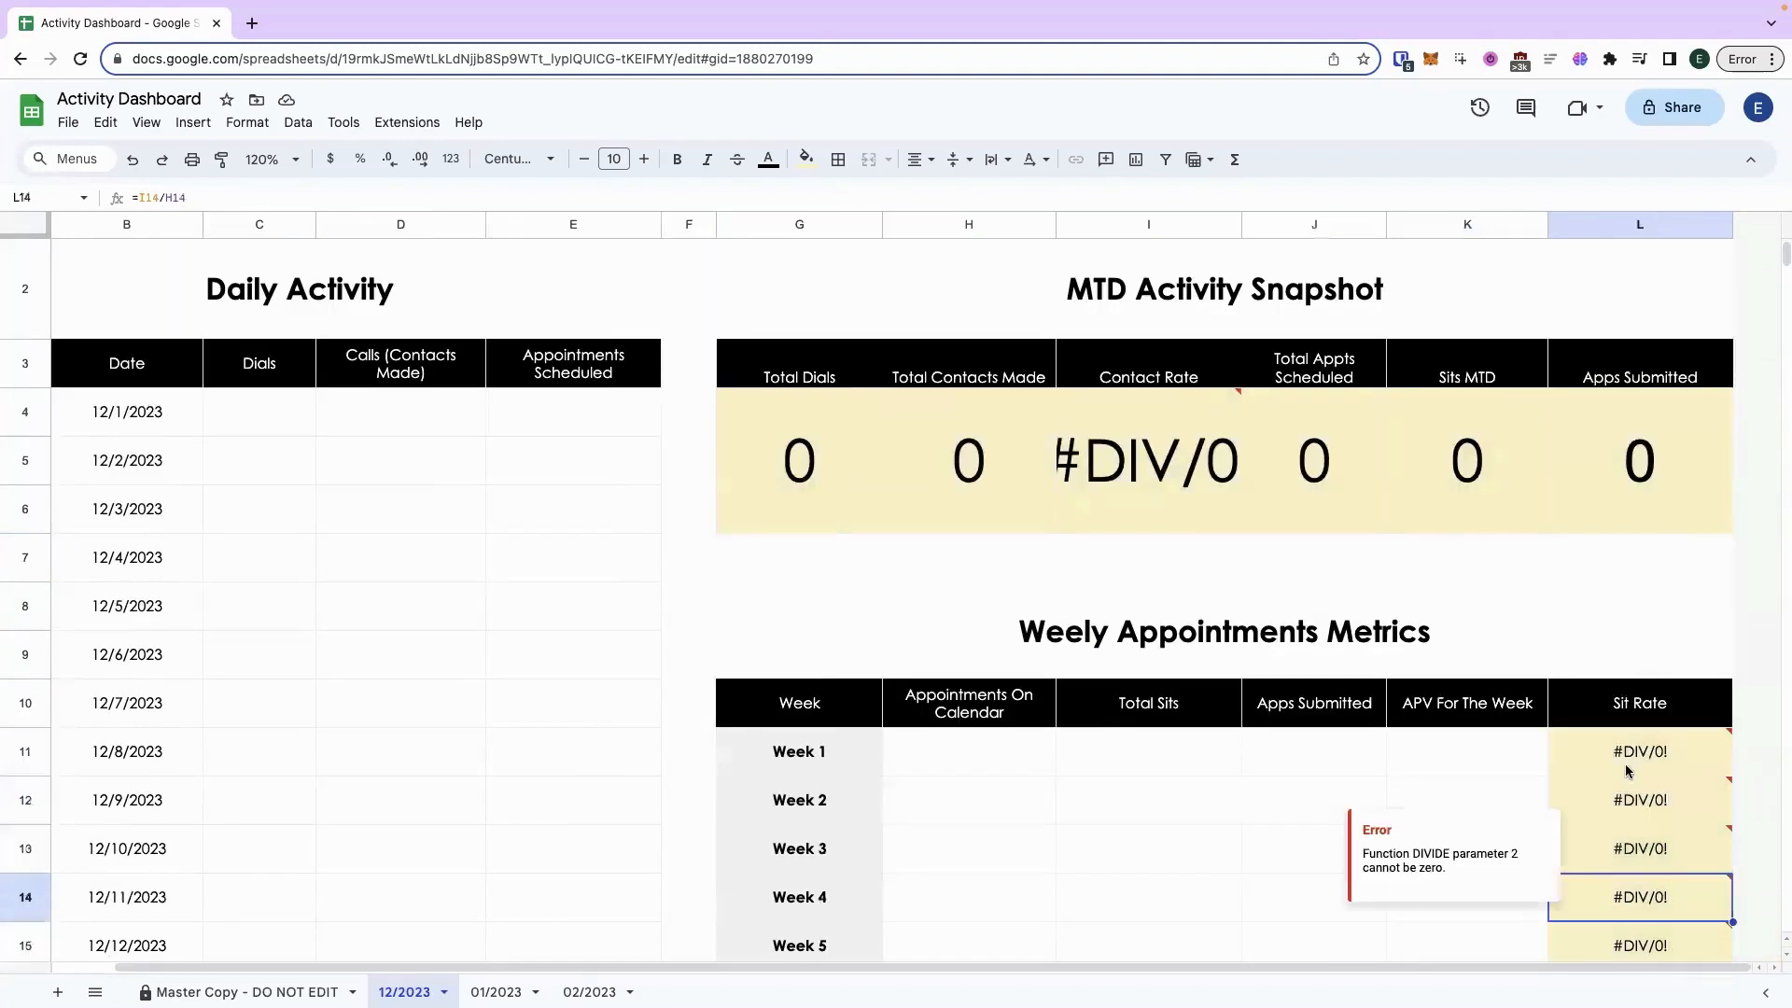
{"action": "left_click", "coordinate": [1157, 471]}
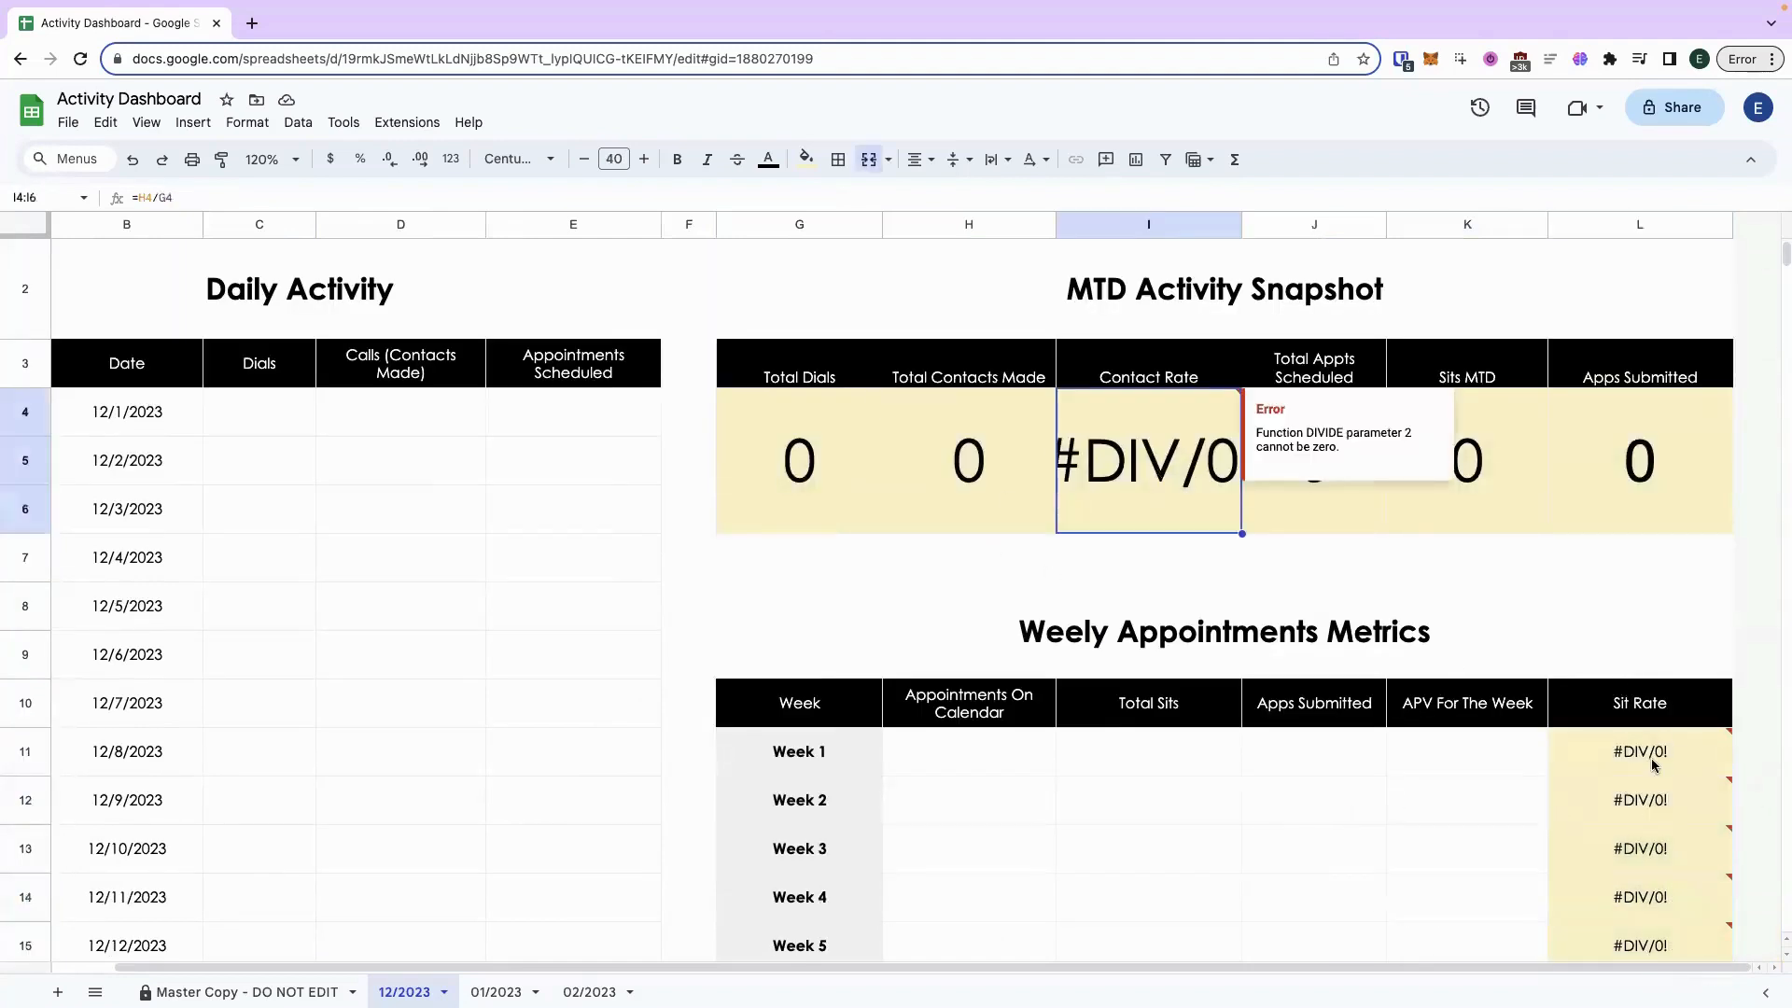
Log 124 dials, 15 contacts made and 3 appointments scheduled in the 12/1/2023 row.
{"action": "left_click_drag", "start_coordinate": [600, 968], "coordinate": [522, 968]}
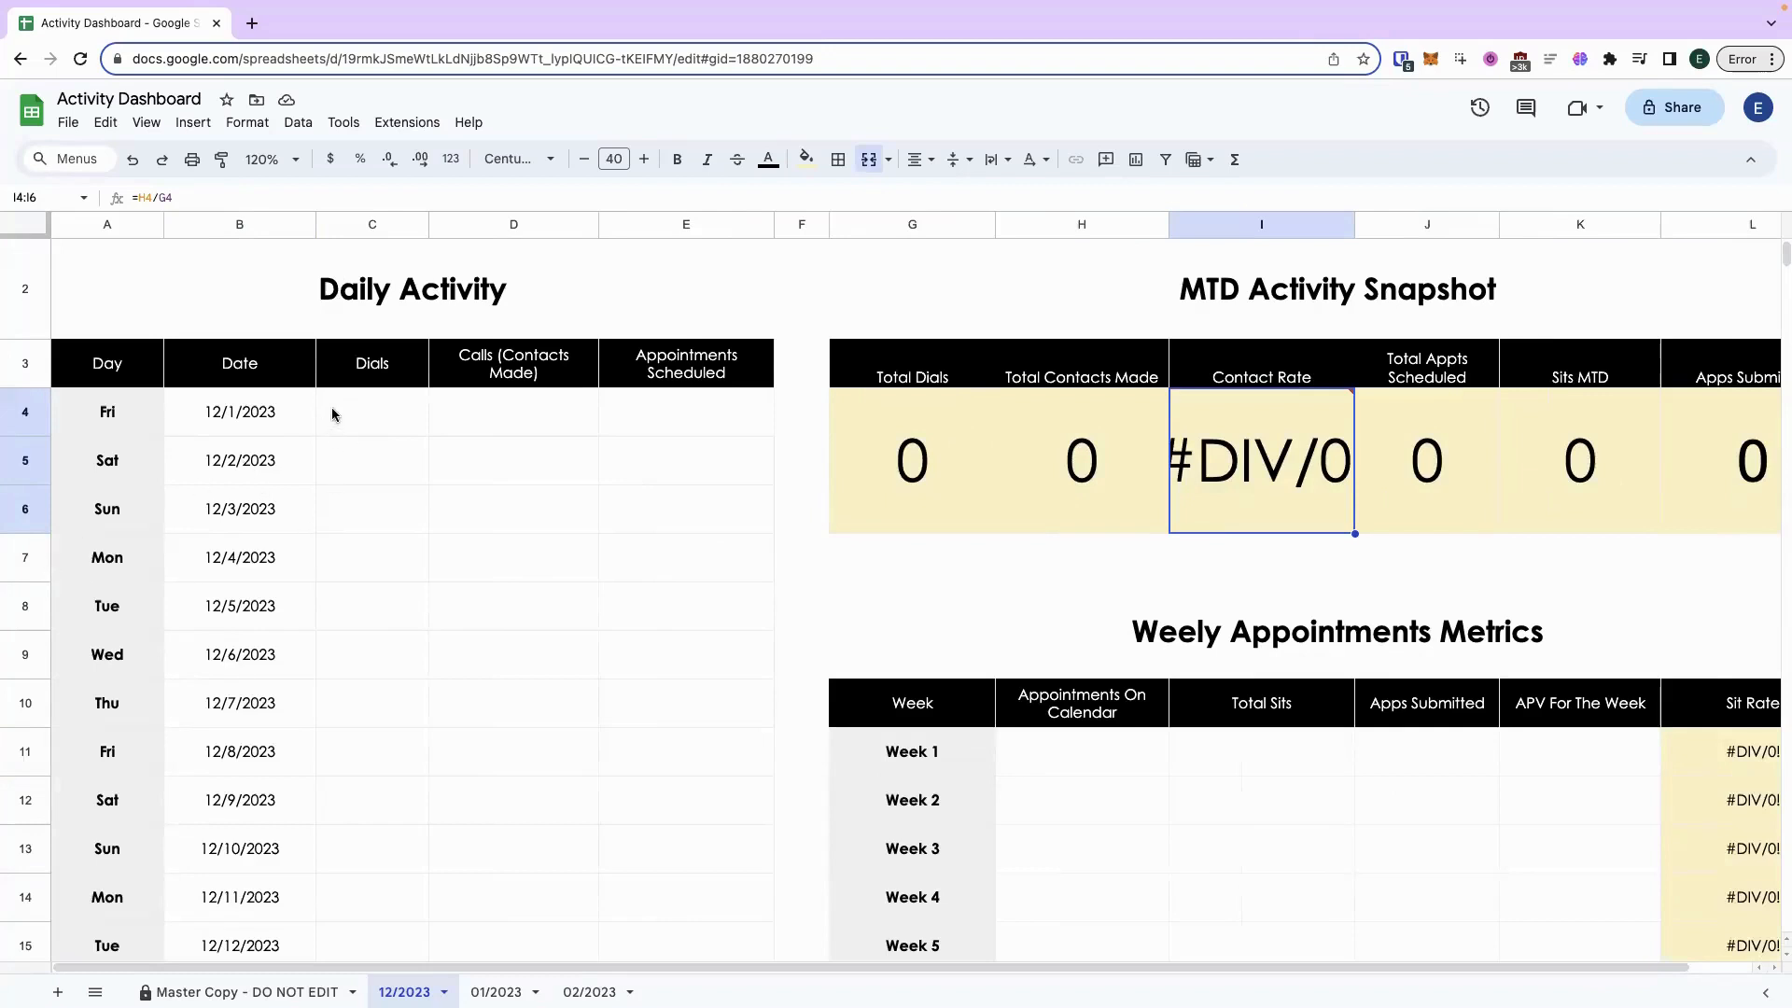
{"action": "left_click", "coordinate": [352, 428]}
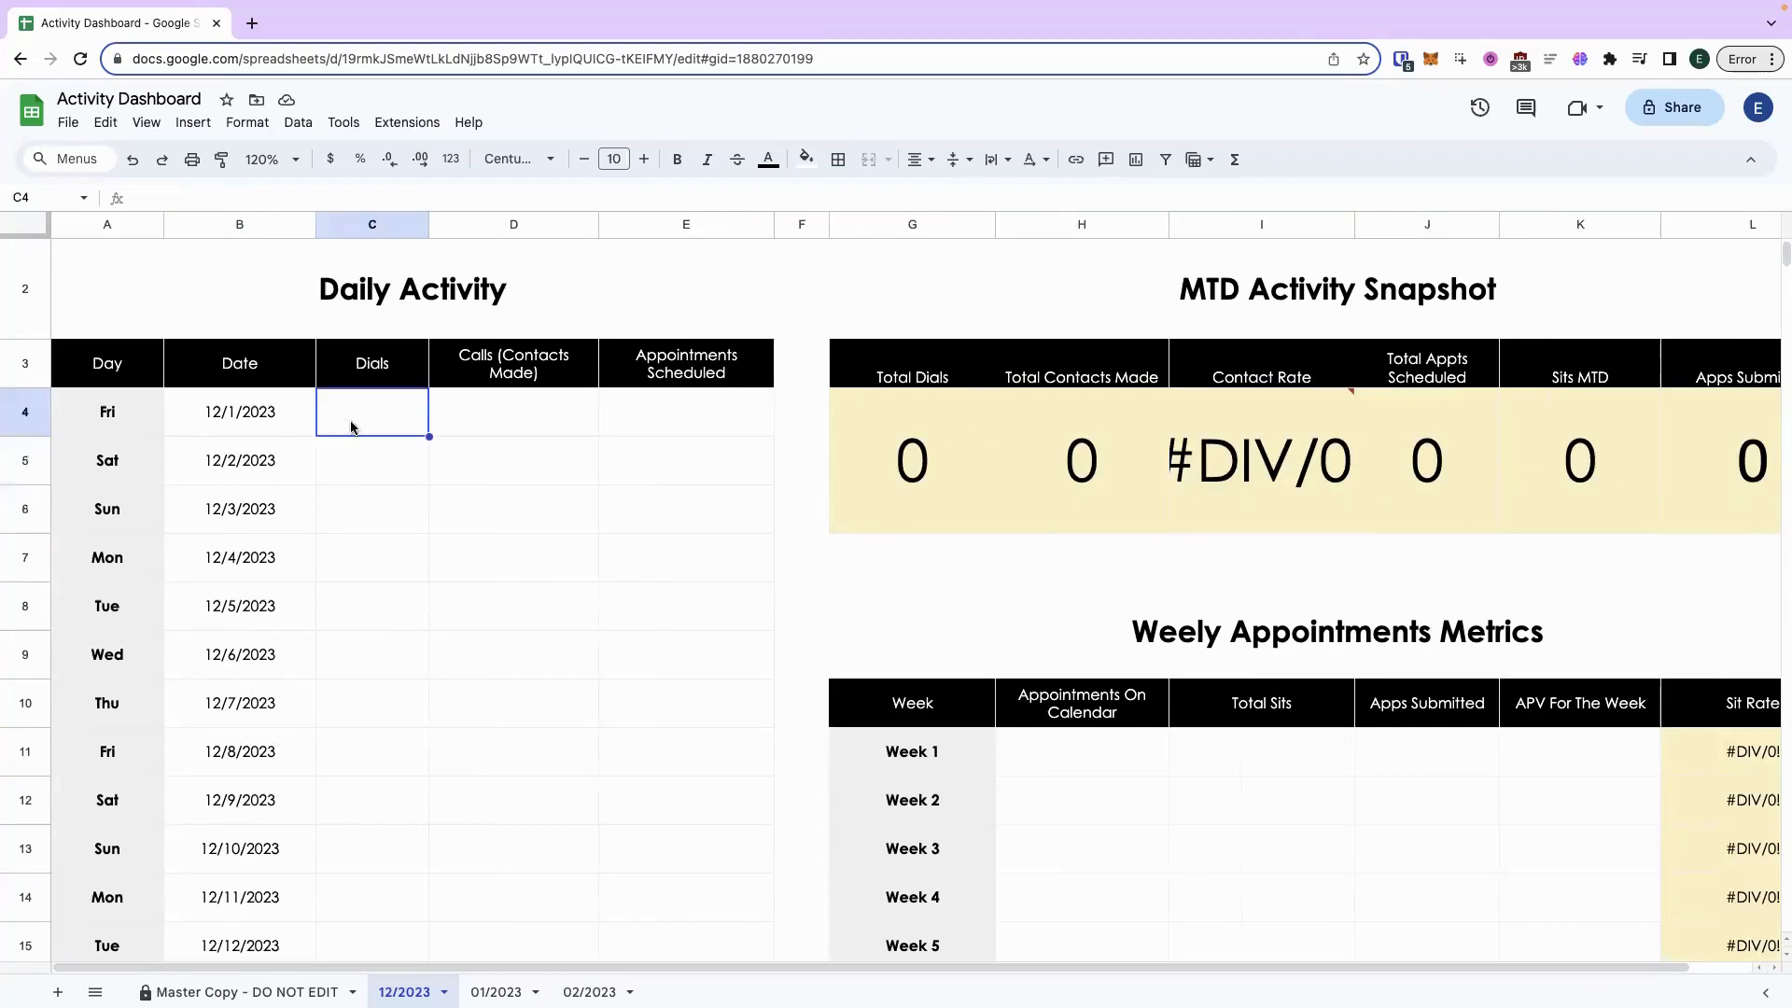
{"action": "type", "text": "124"}
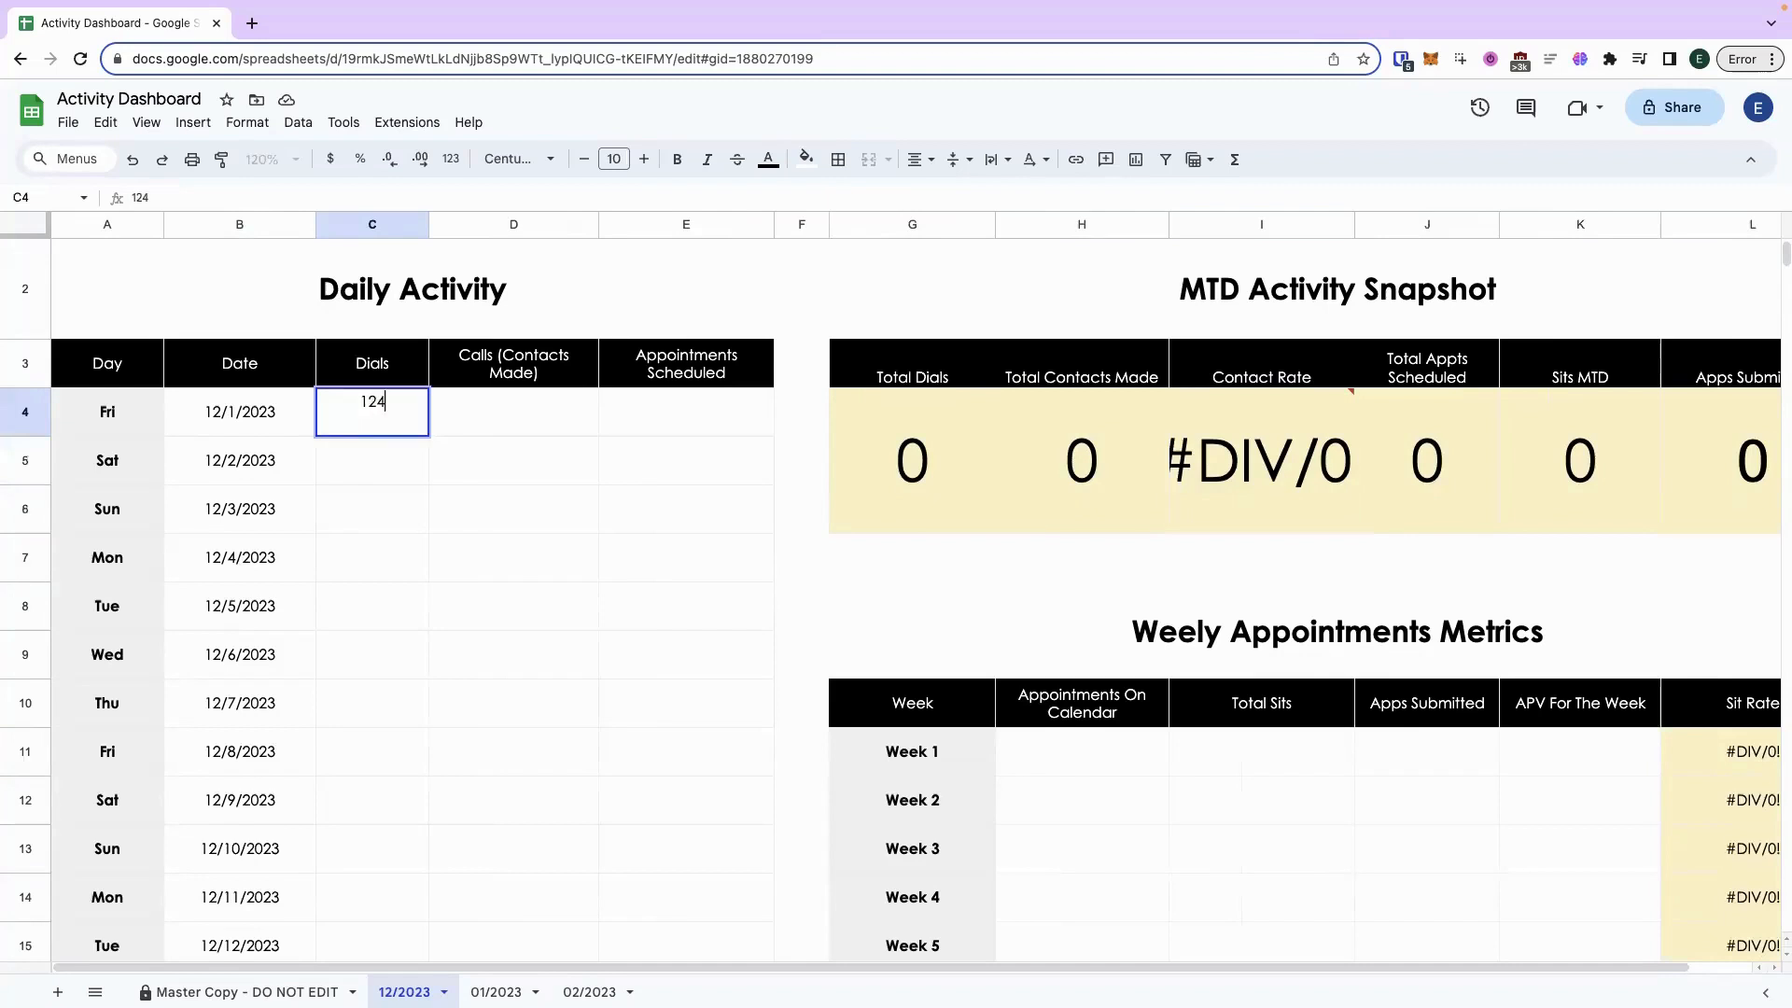
{"action": "key", "text": "Tab"}
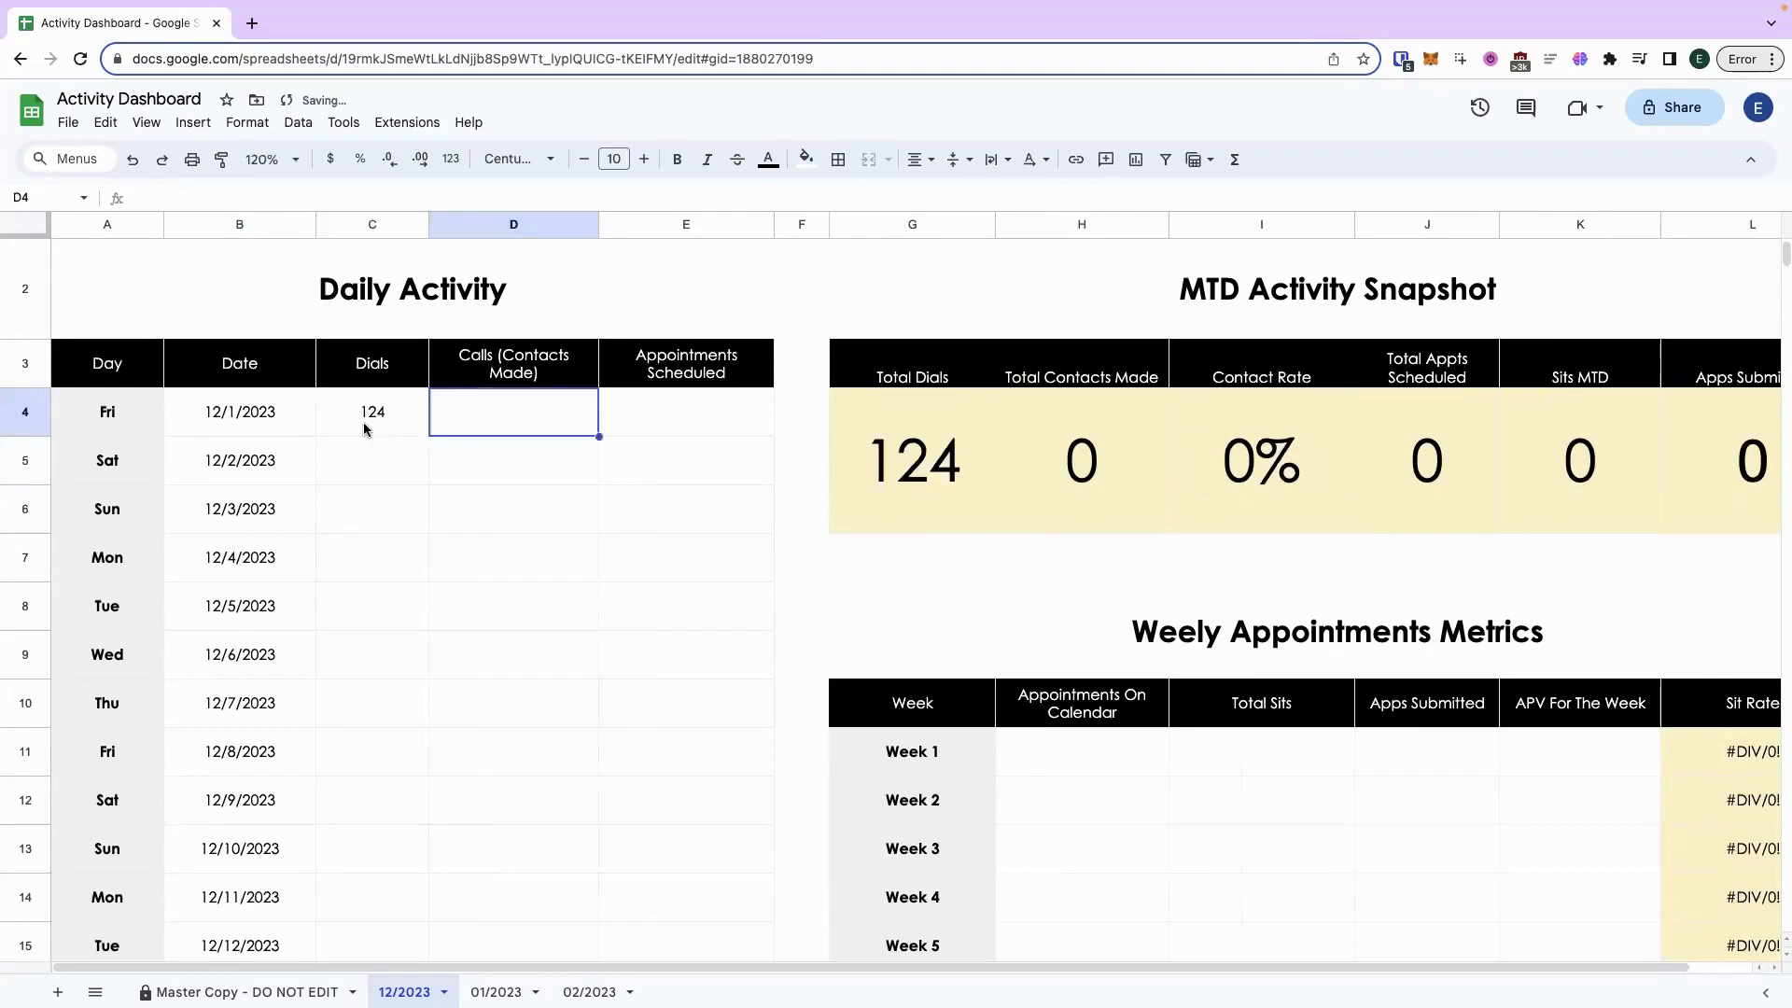
{"action": "type", "text": "15"}
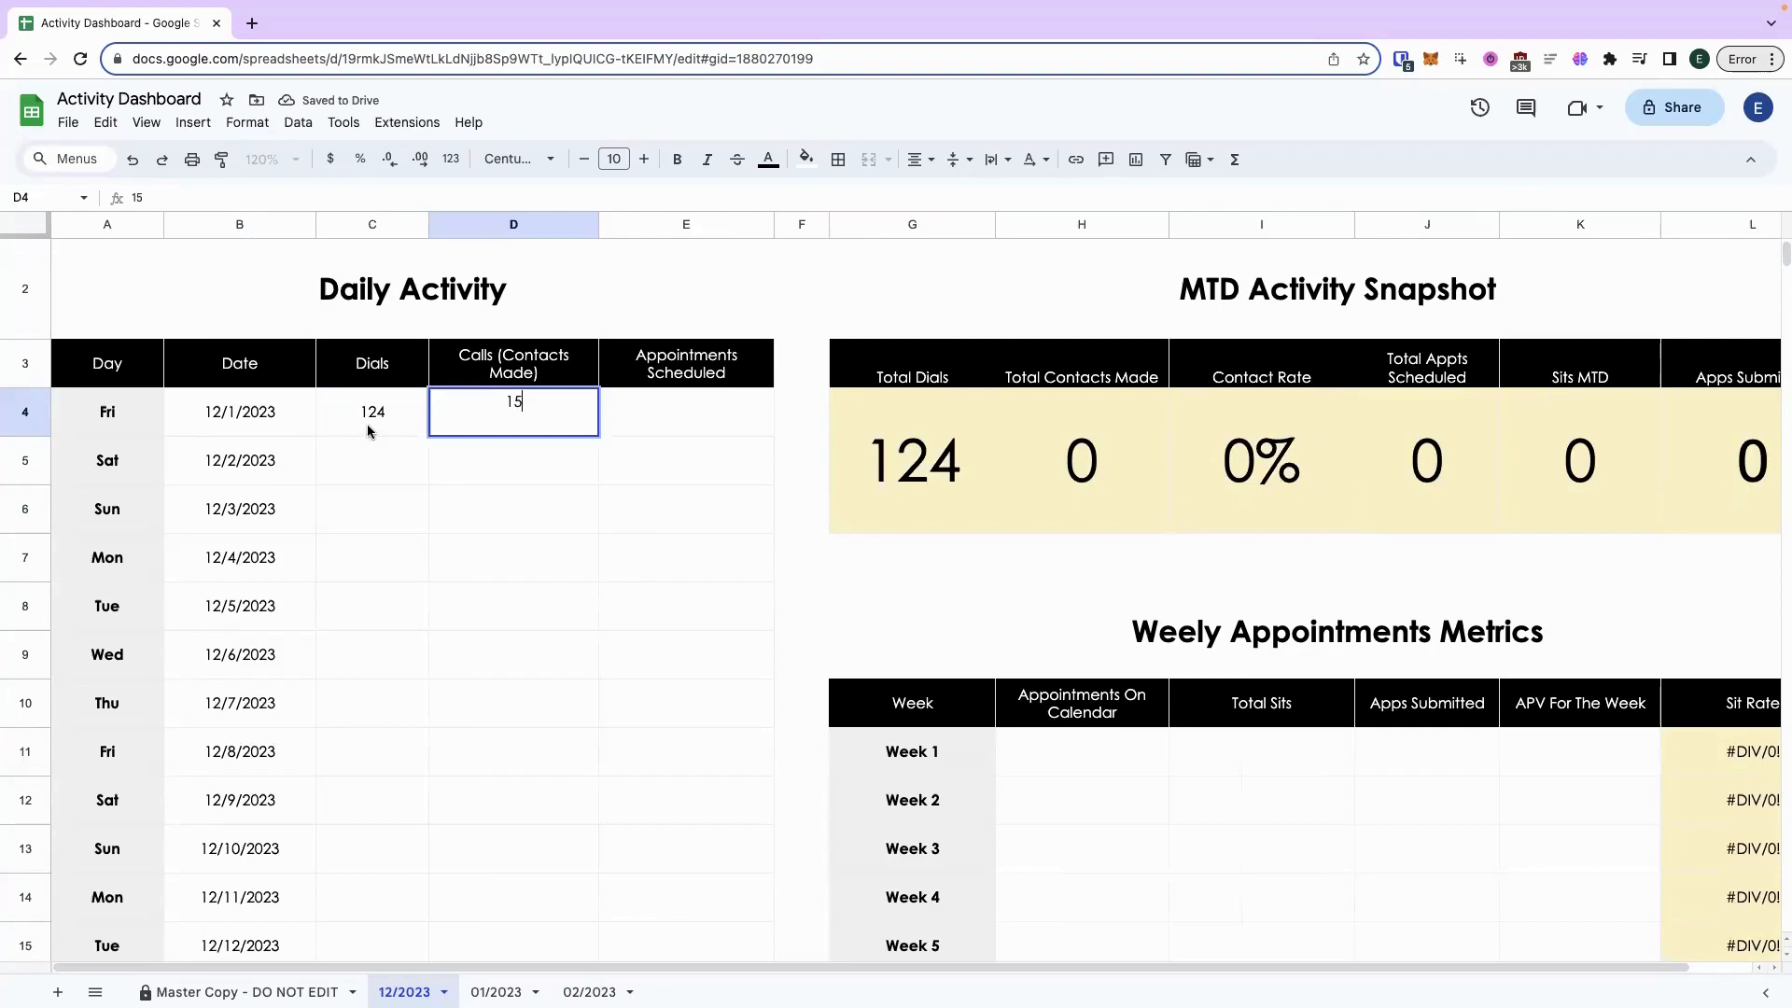
{"action": "key", "text": "Tab"}
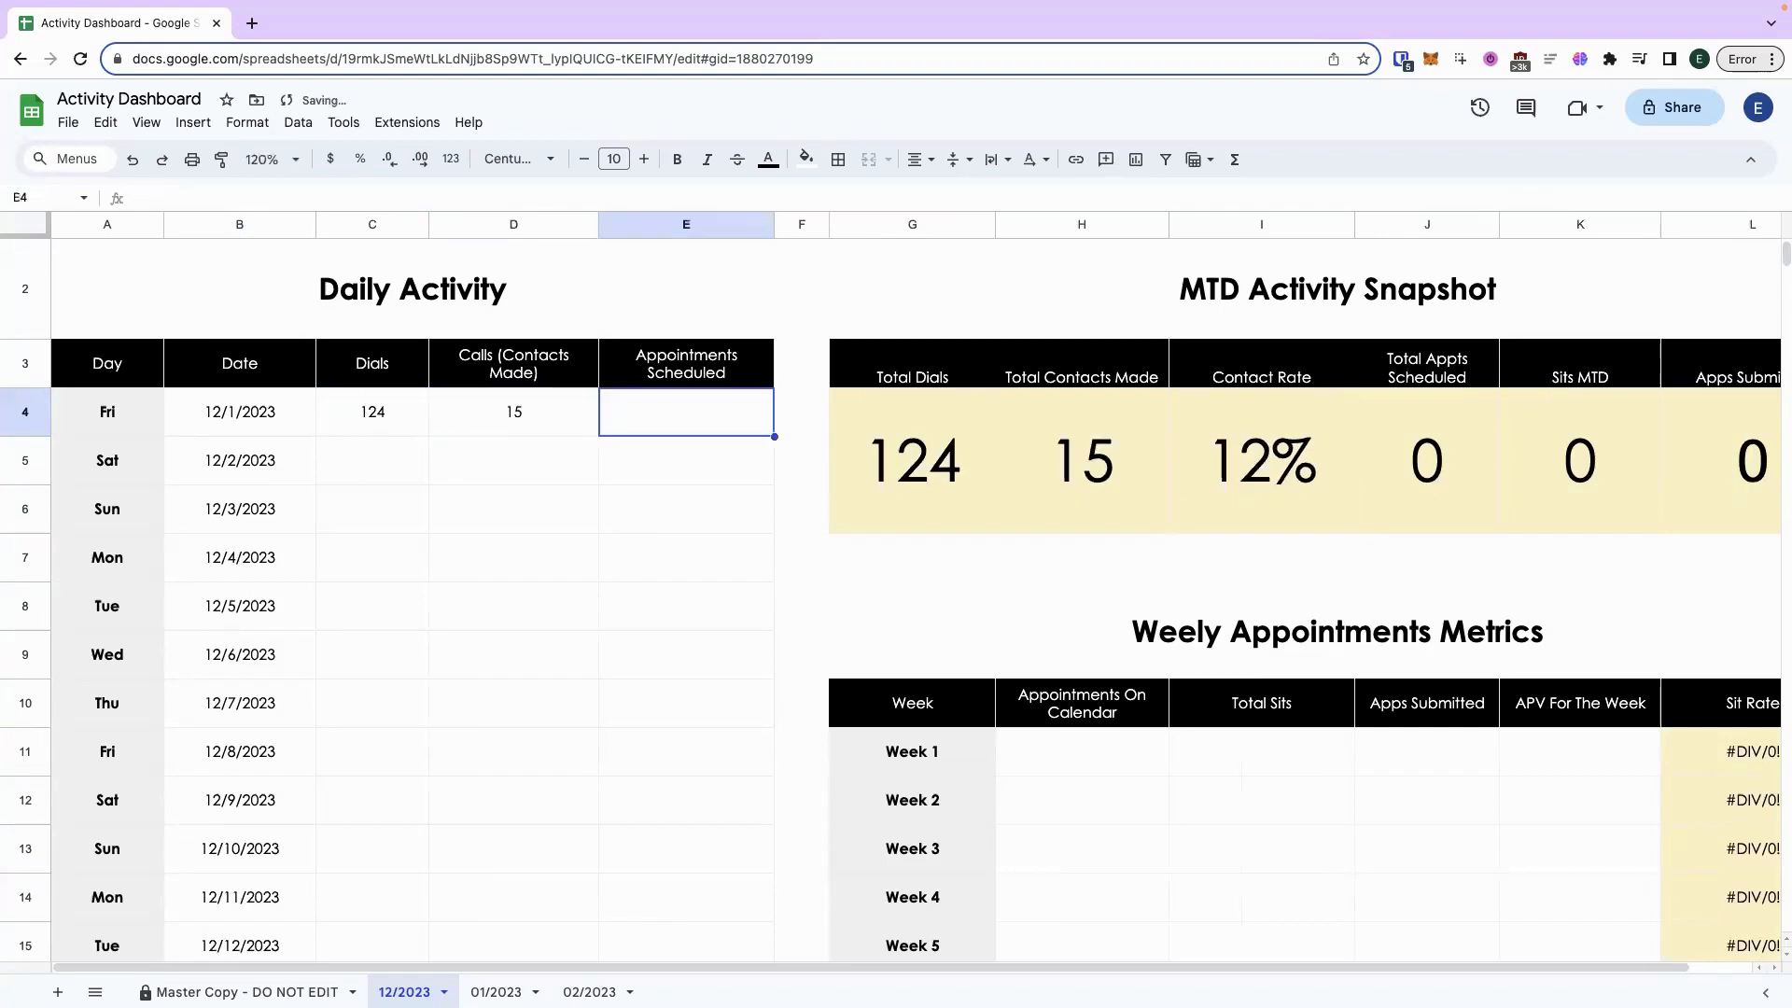
{"action": "type", "text": "3"}
{"action": "key", "text": "Tab"}
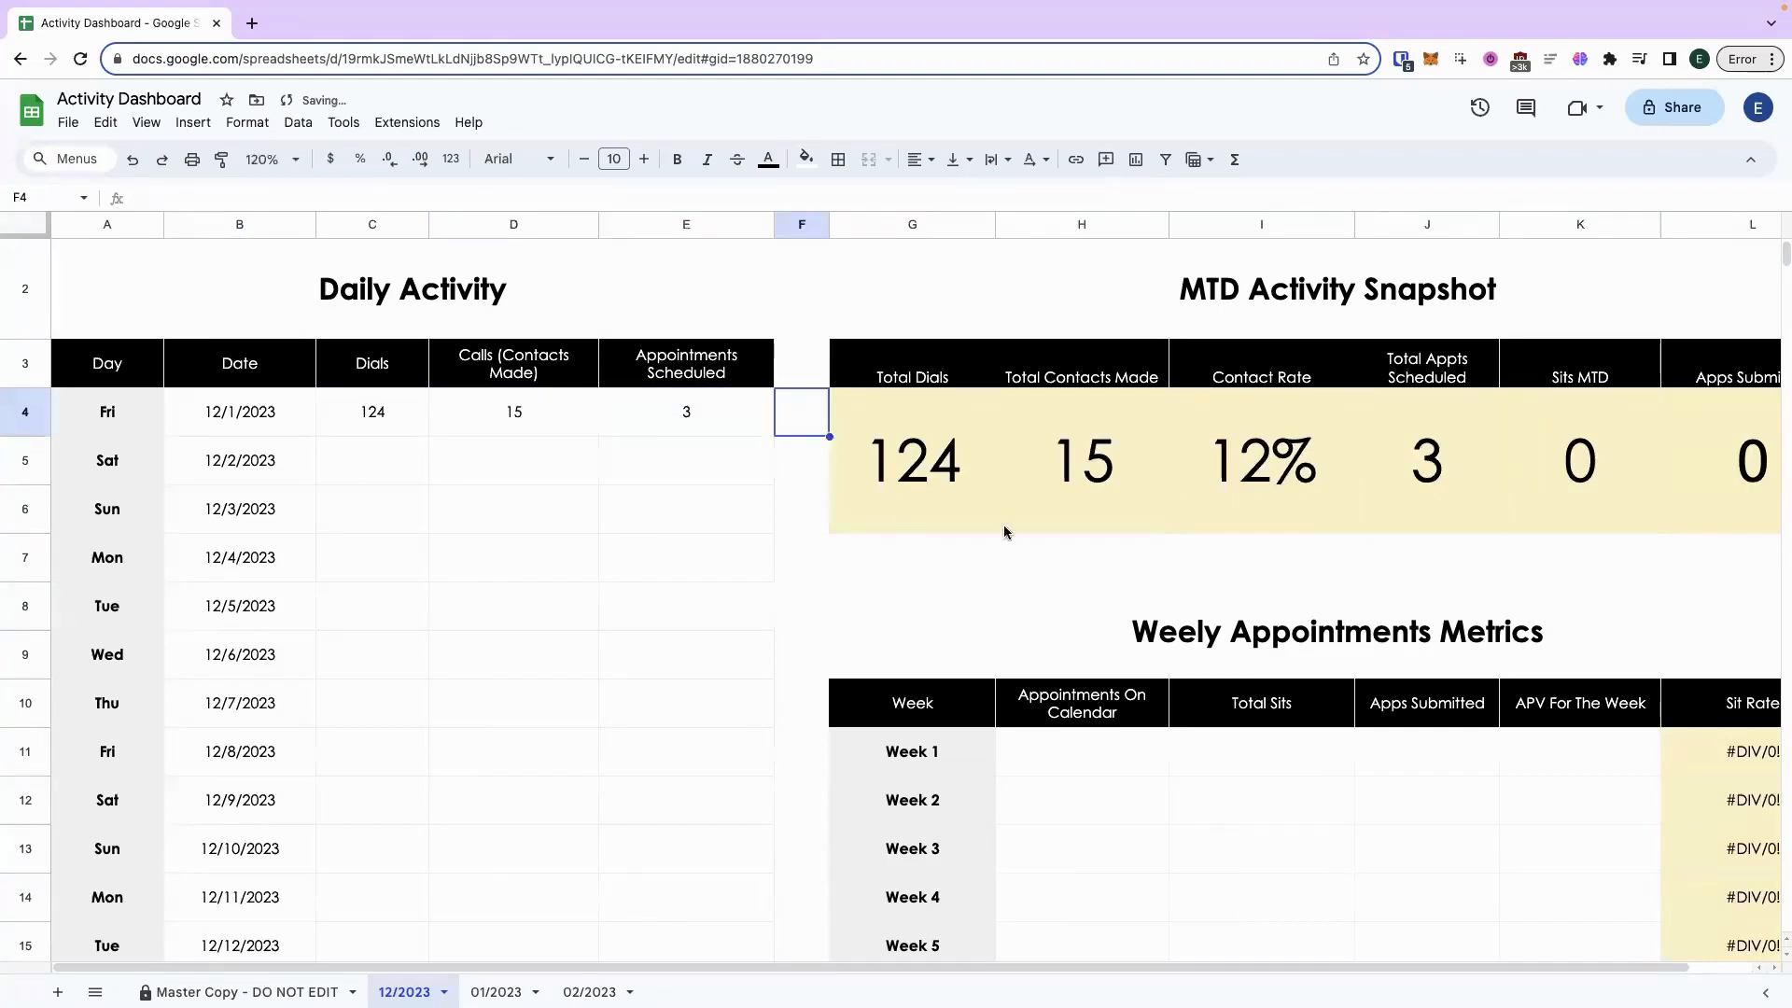
Review Total Dials, Total Contacts Made, Contact Rate and Total Appts Scheduled in the MTD Activity Snapshot.
{"action": "left_click_drag", "start_coordinate": [901, 499], "coordinate": [1366, 468]}
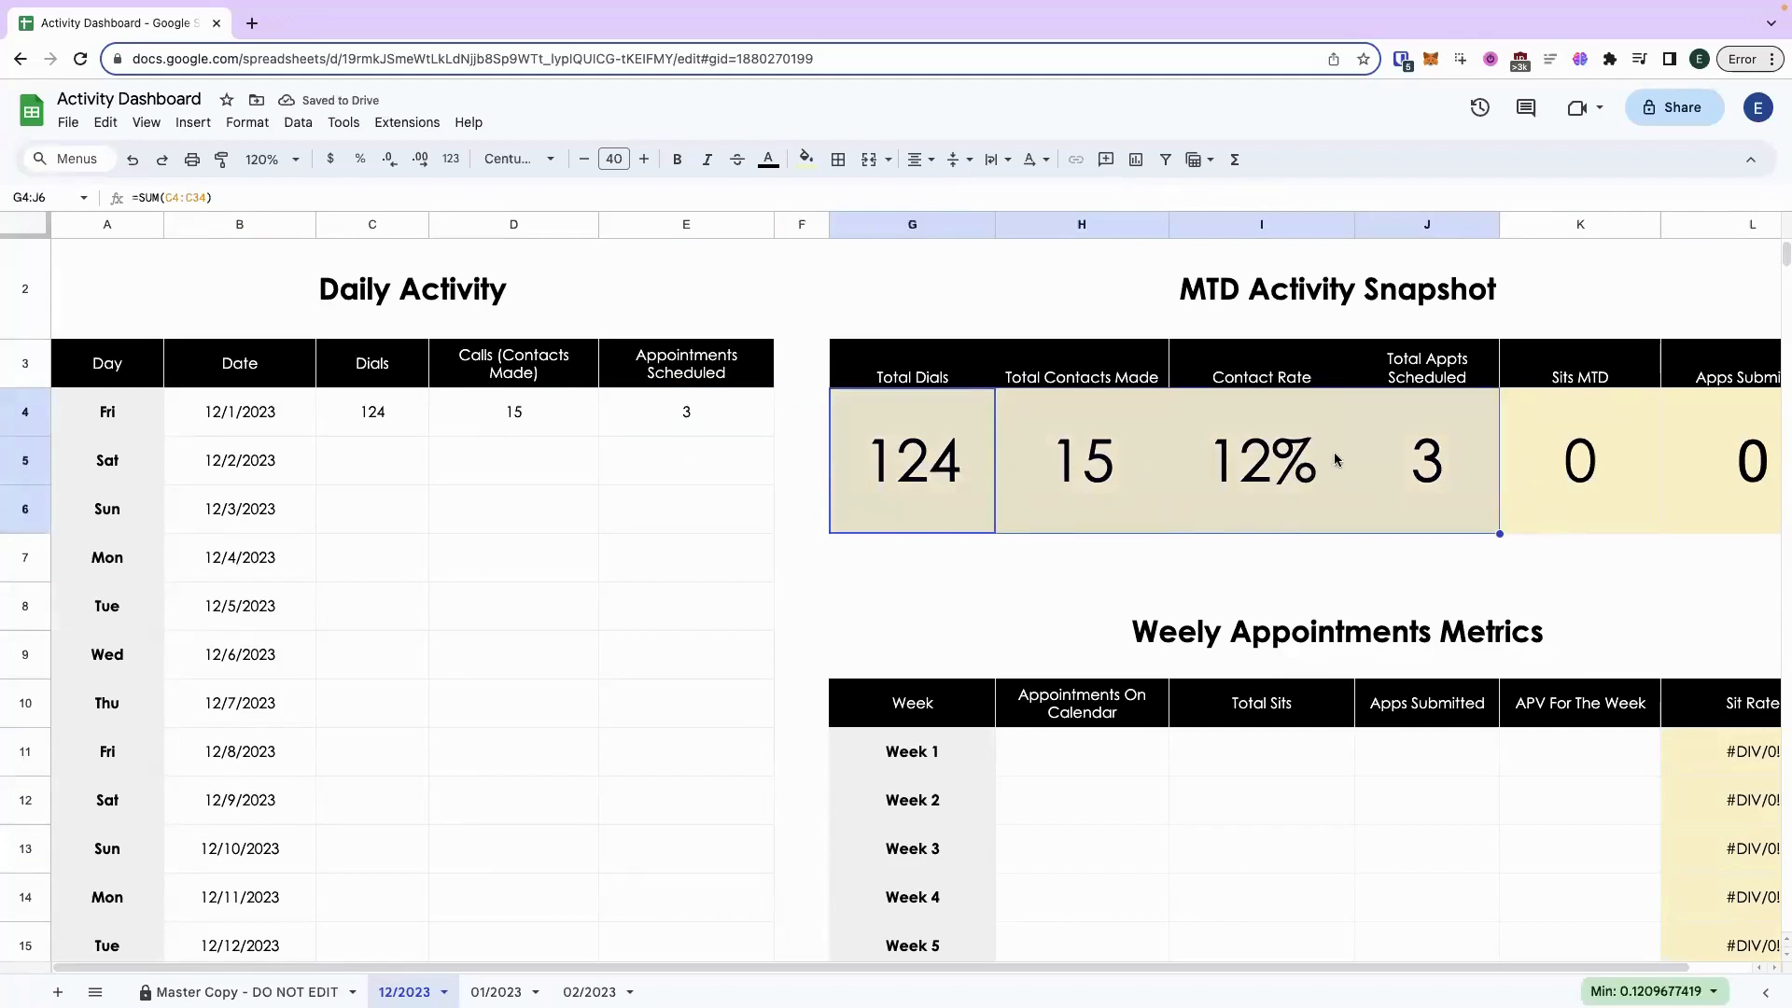
{"action": "left_click", "coordinate": [1284, 467]}
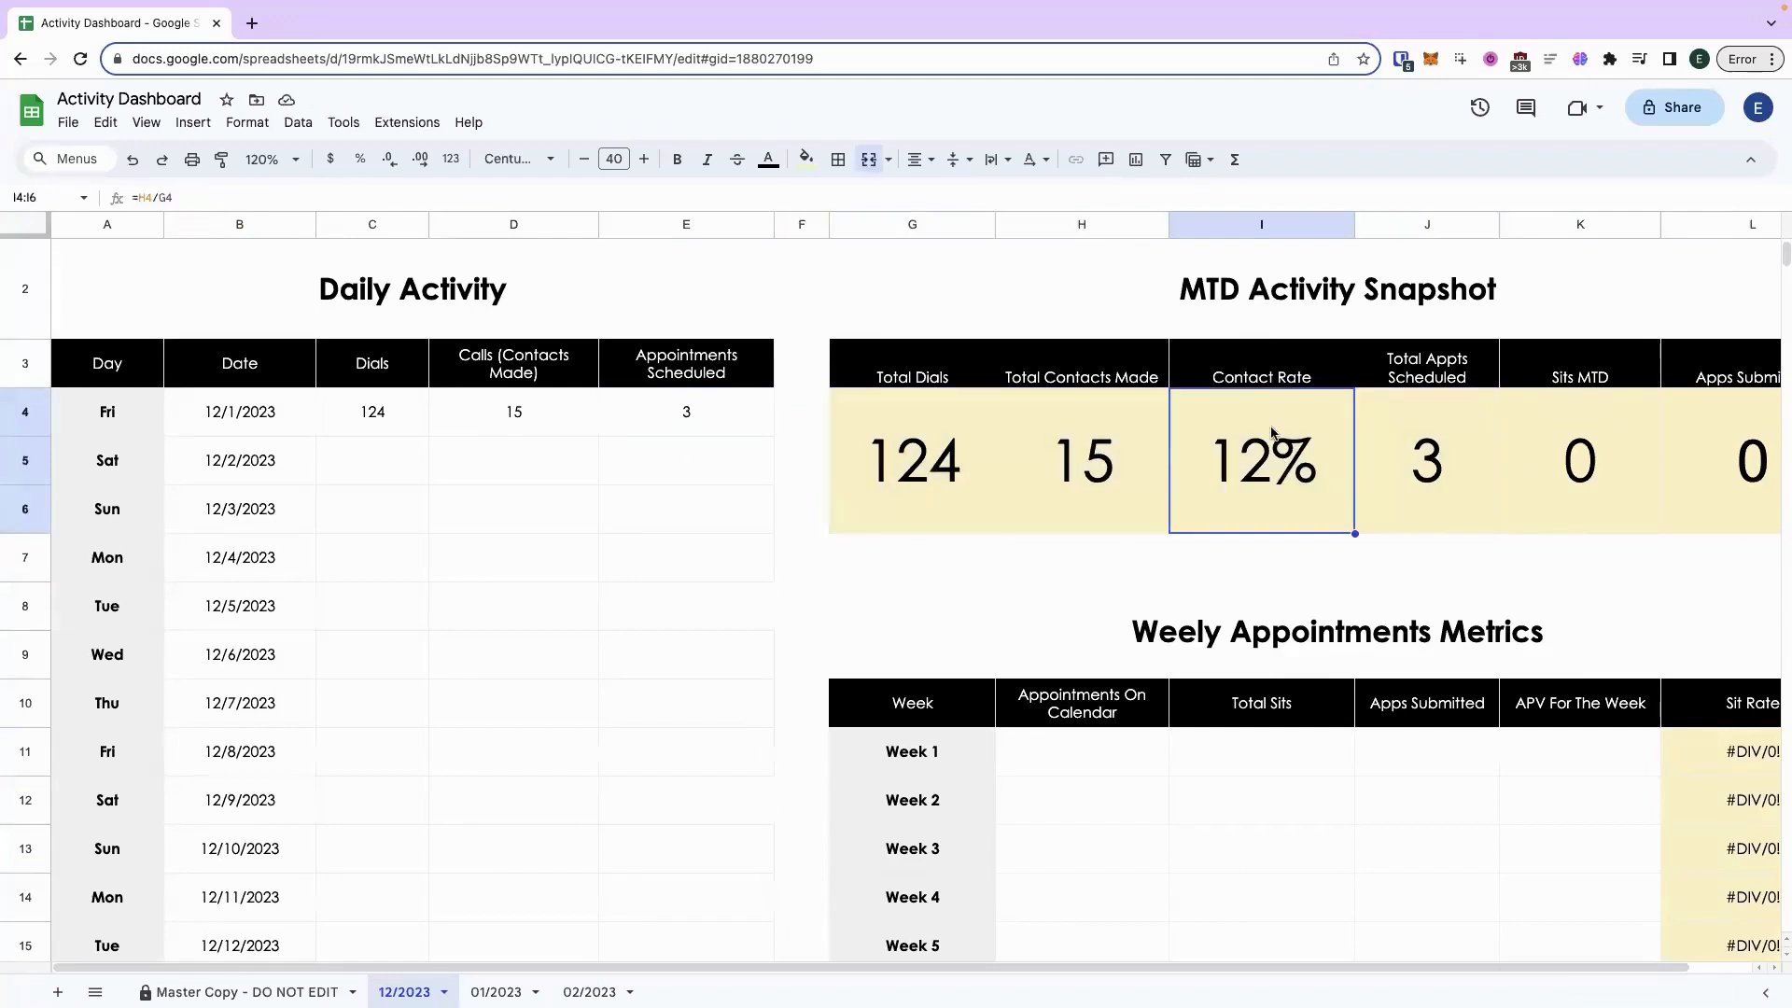
{"action": "left_click", "coordinate": [1442, 458]}
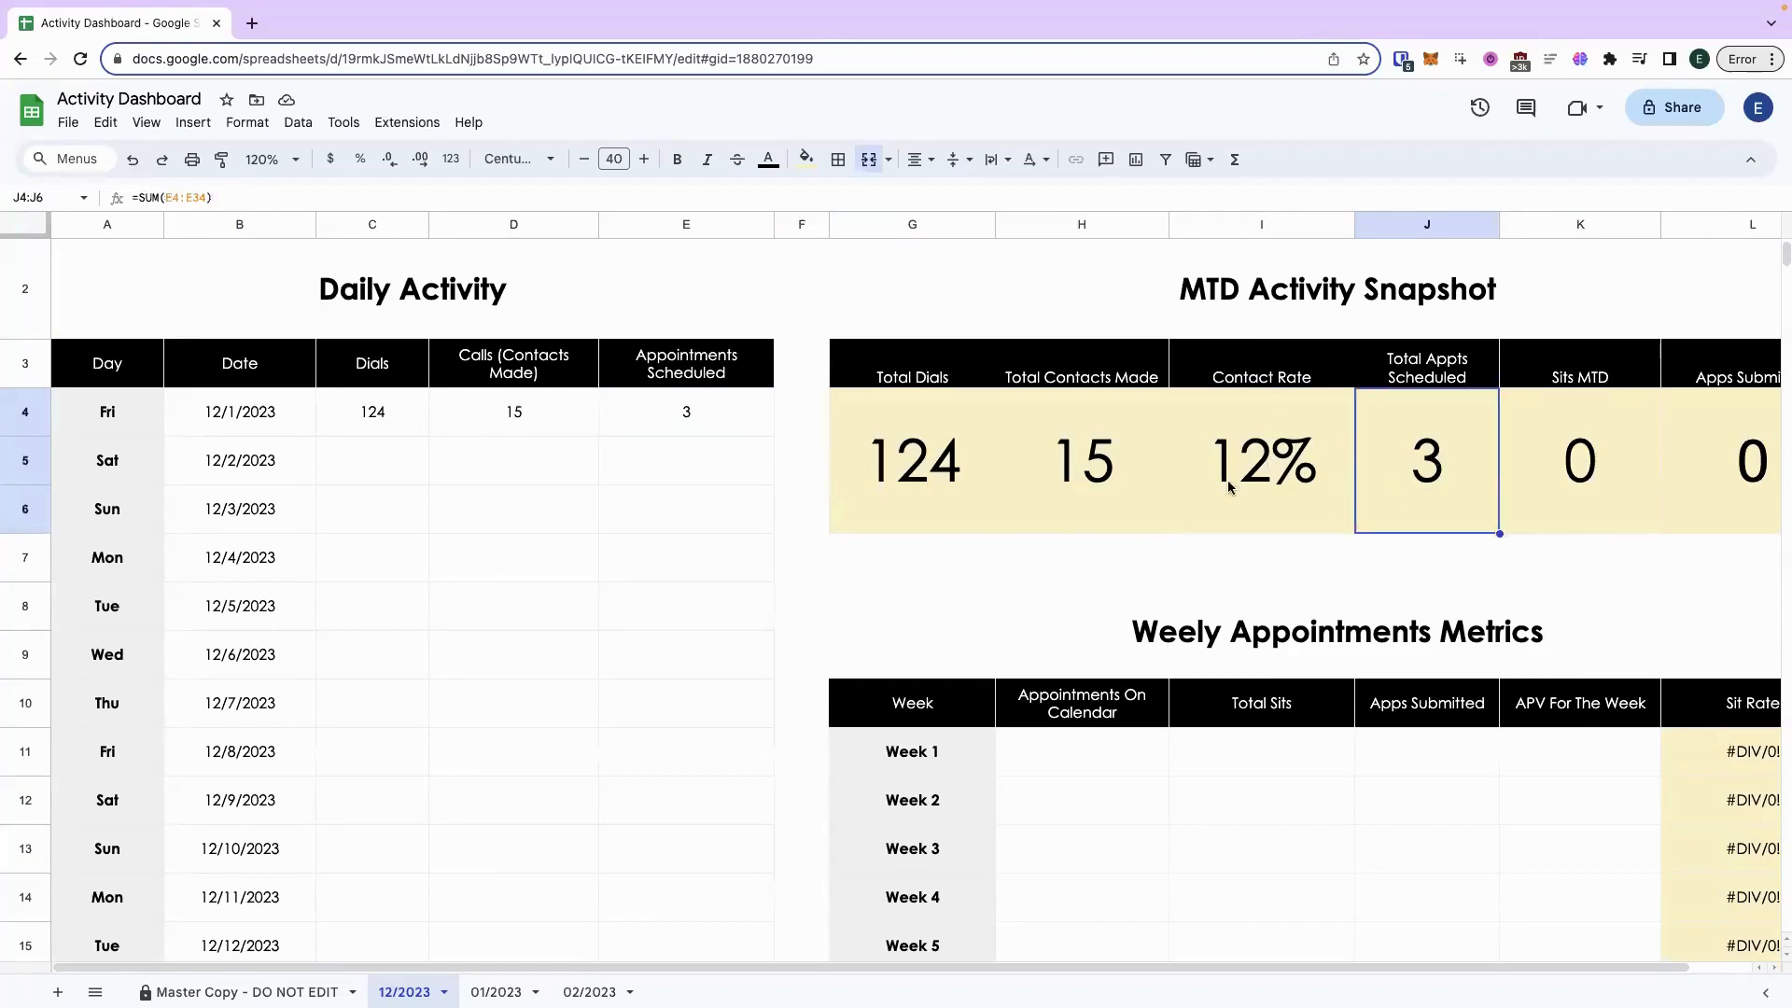
{"action": "left_click", "coordinate": [1071, 452]}
{"action": "left_click", "coordinate": [924, 460]}
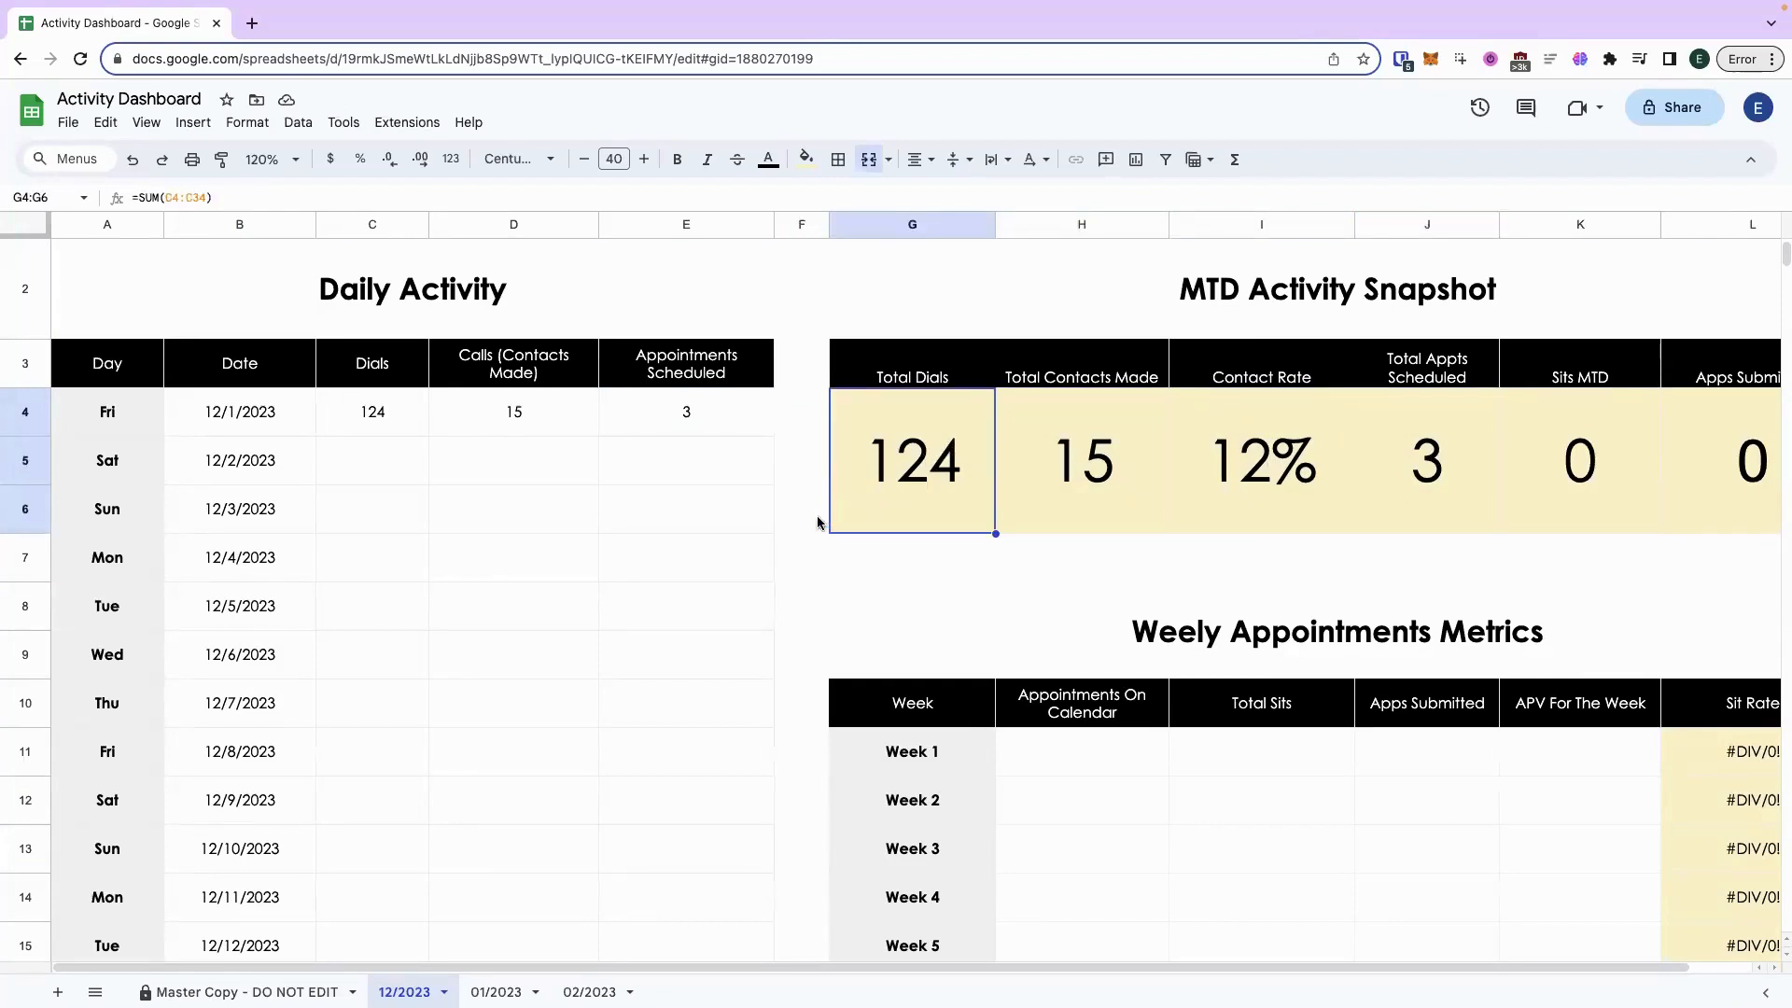
Log 67 dials, 5 contacts made and 1 appointment scheduled in the 12/2/2023 row of Daily Activity.
{"action": "left_click", "coordinate": [364, 481]}
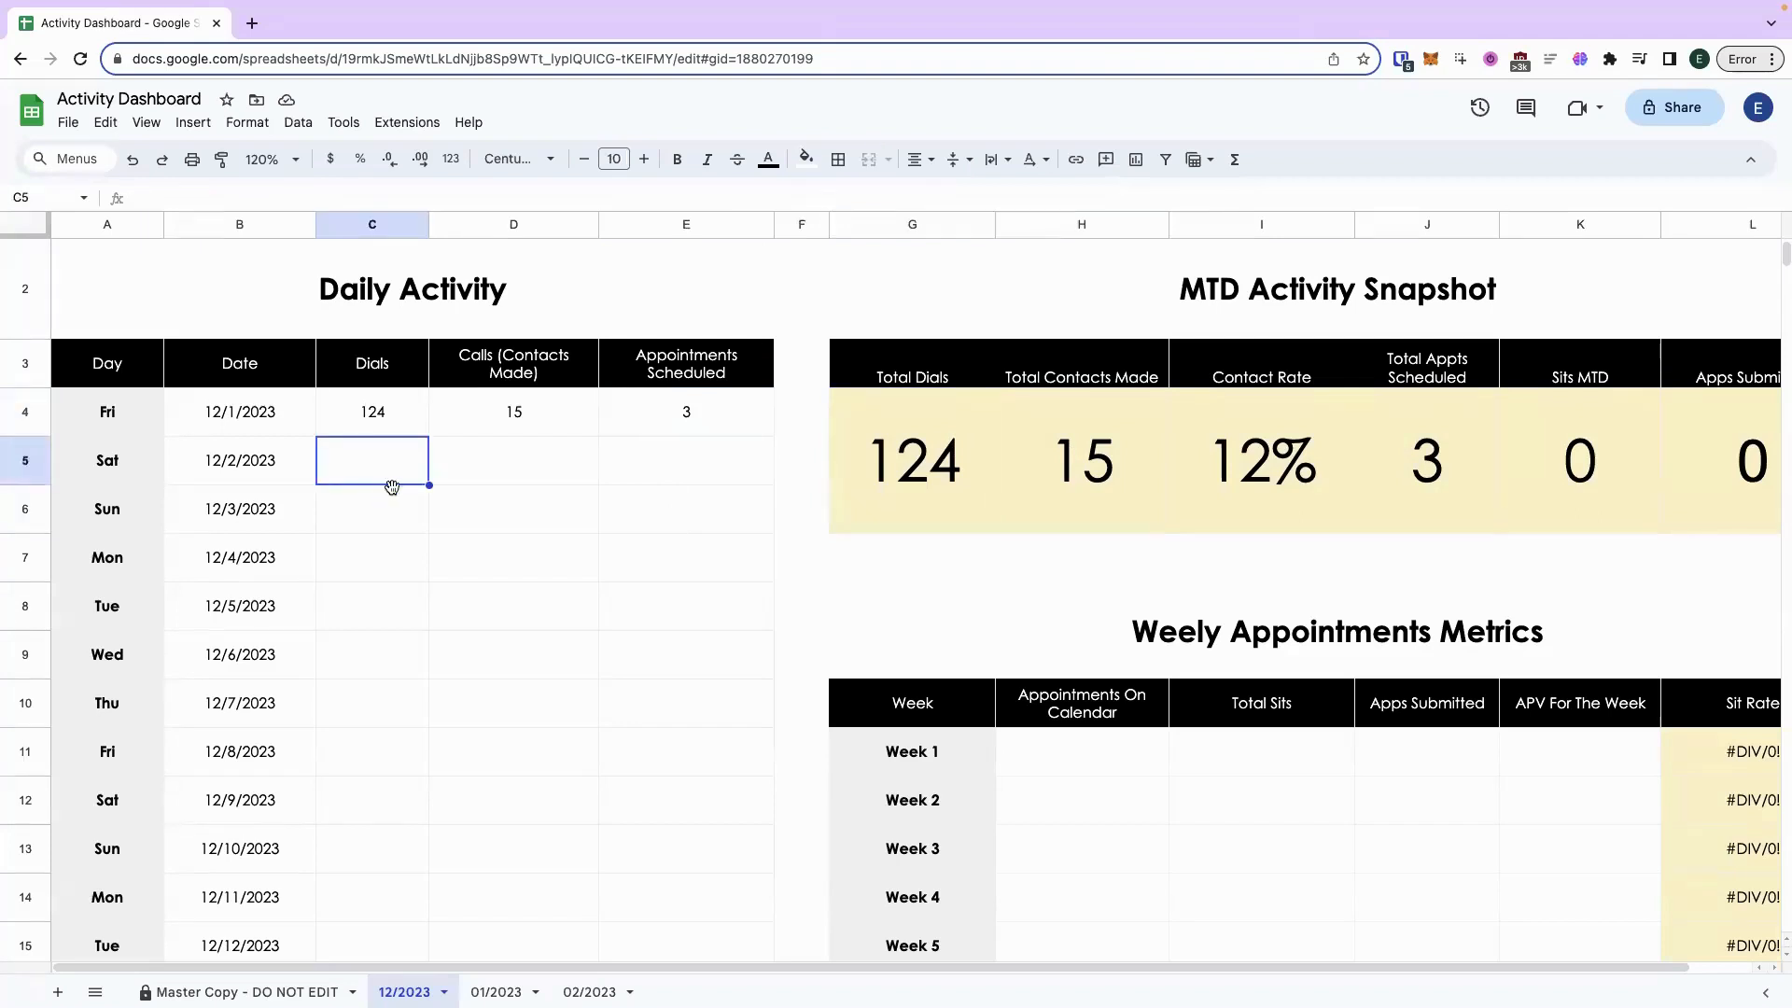
{"action": "type", "text": "67"}
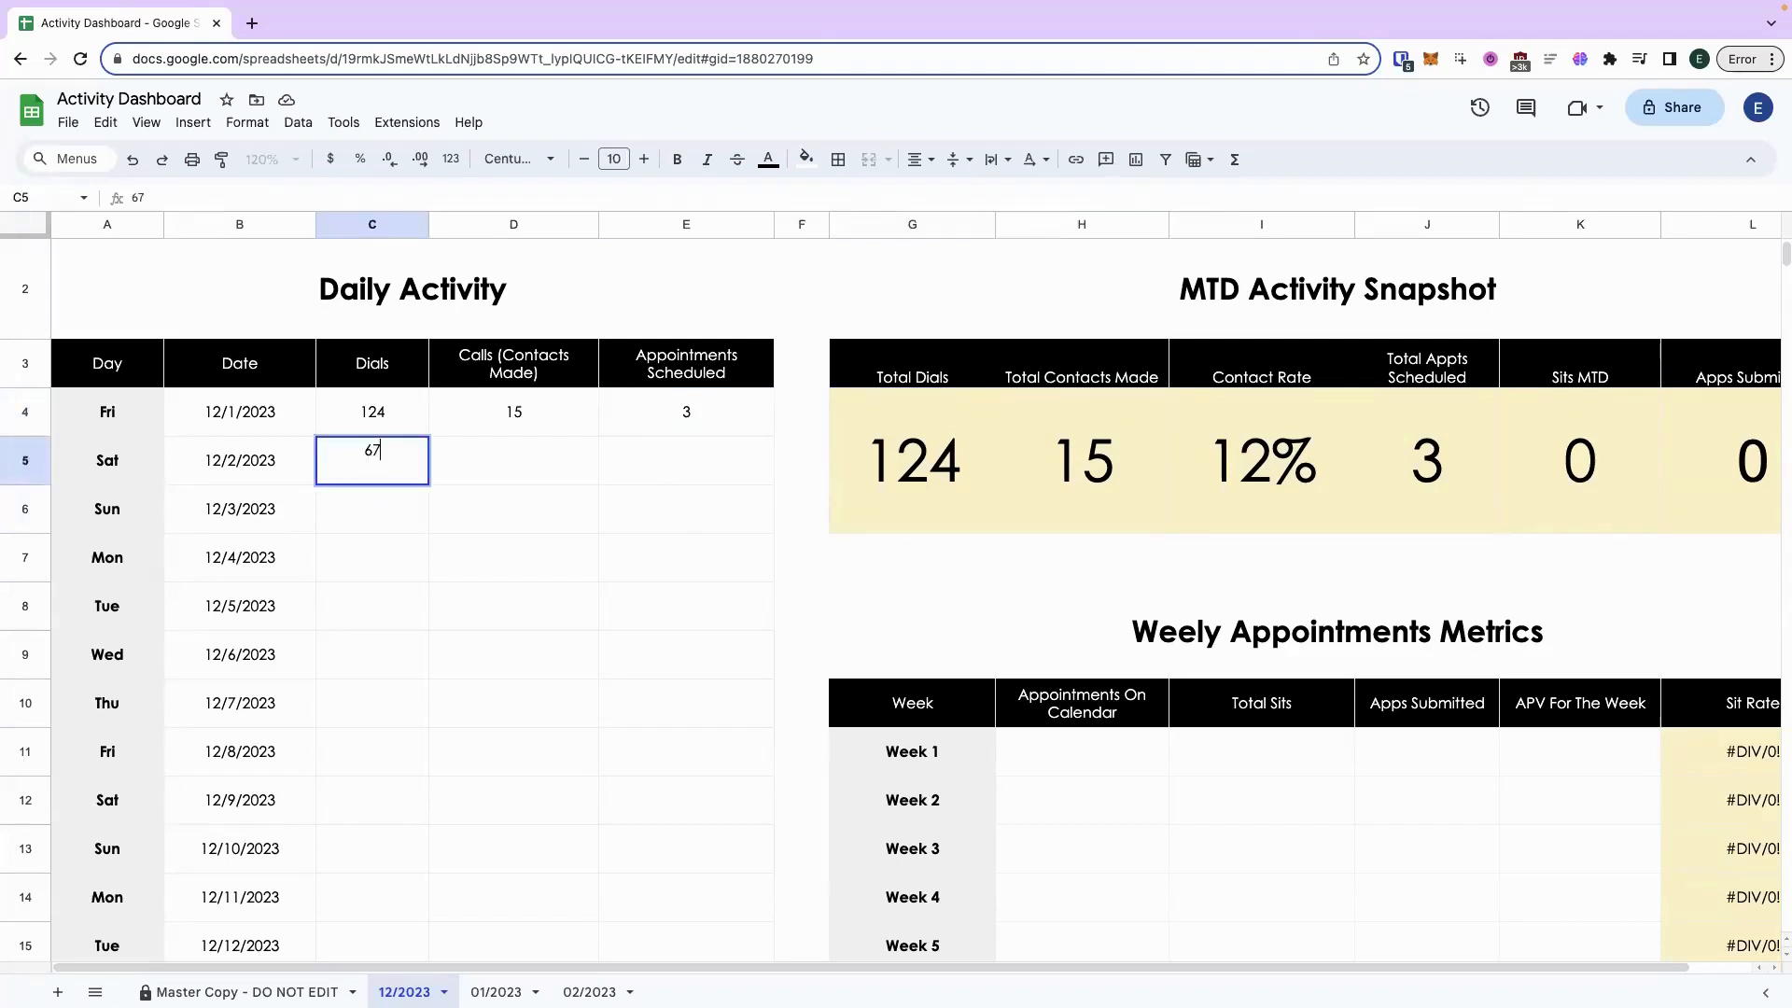
{"action": "key", "text": "Tab"}
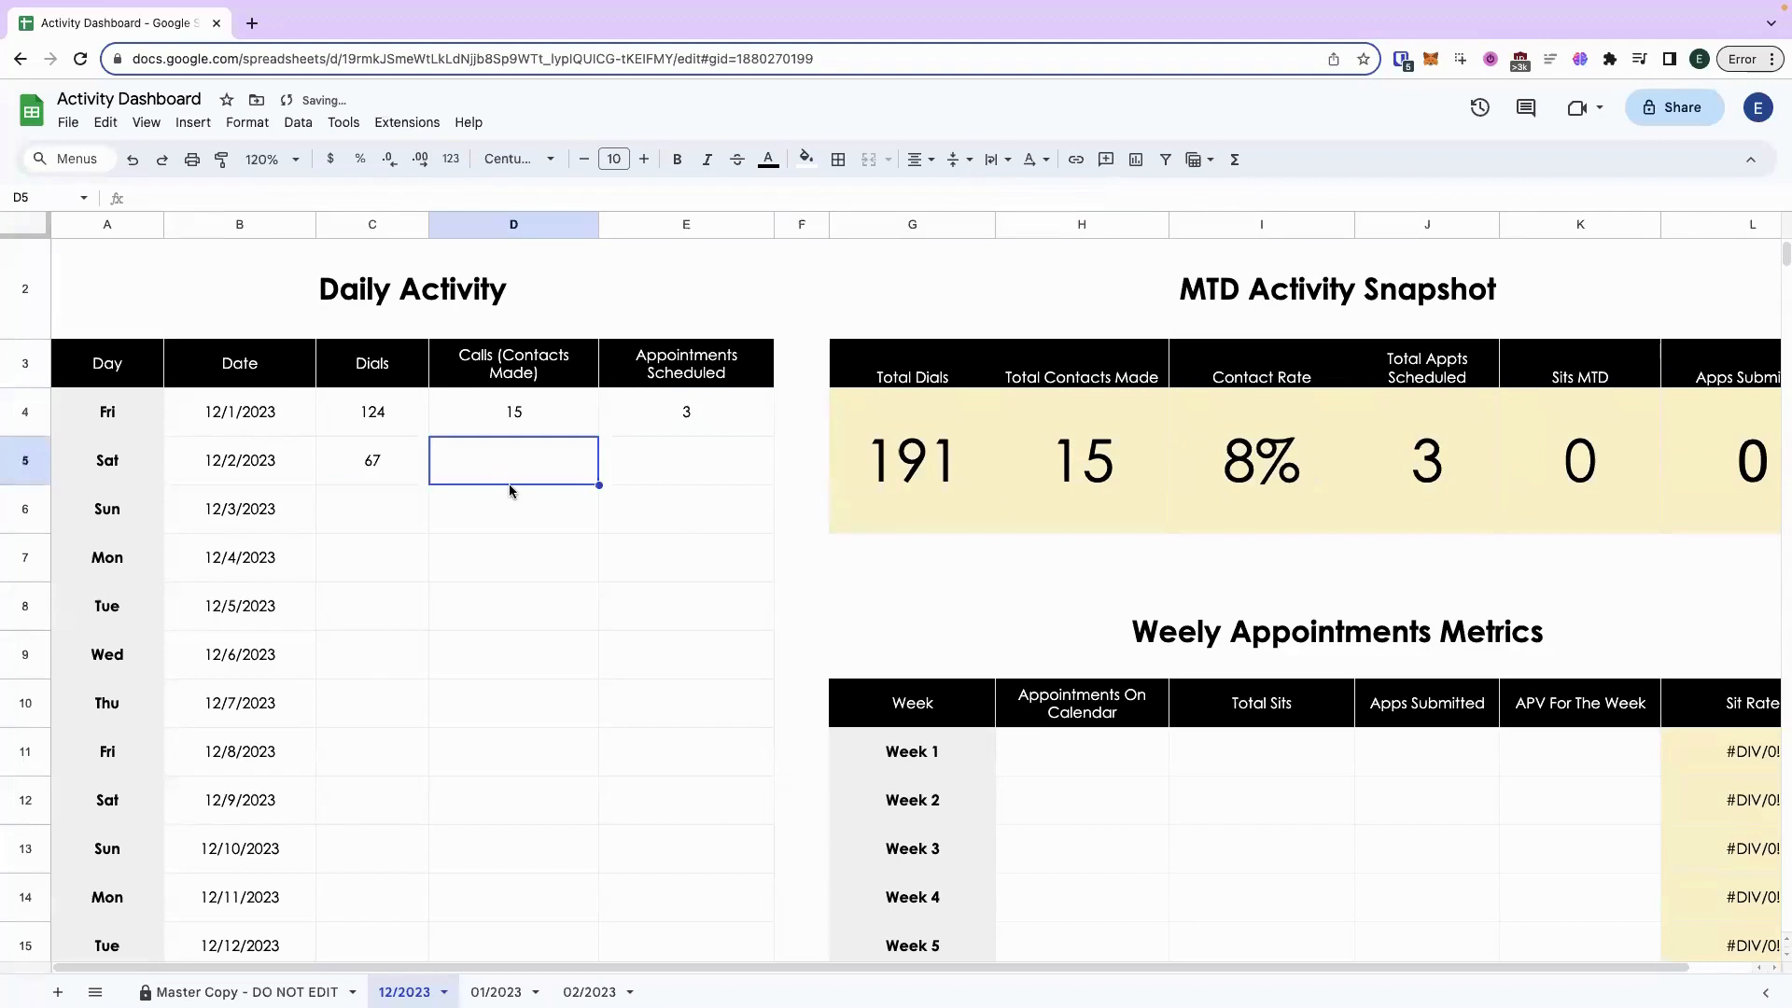
{"action": "type", "text": "5"}
{"action": "key", "text": "Tab"}
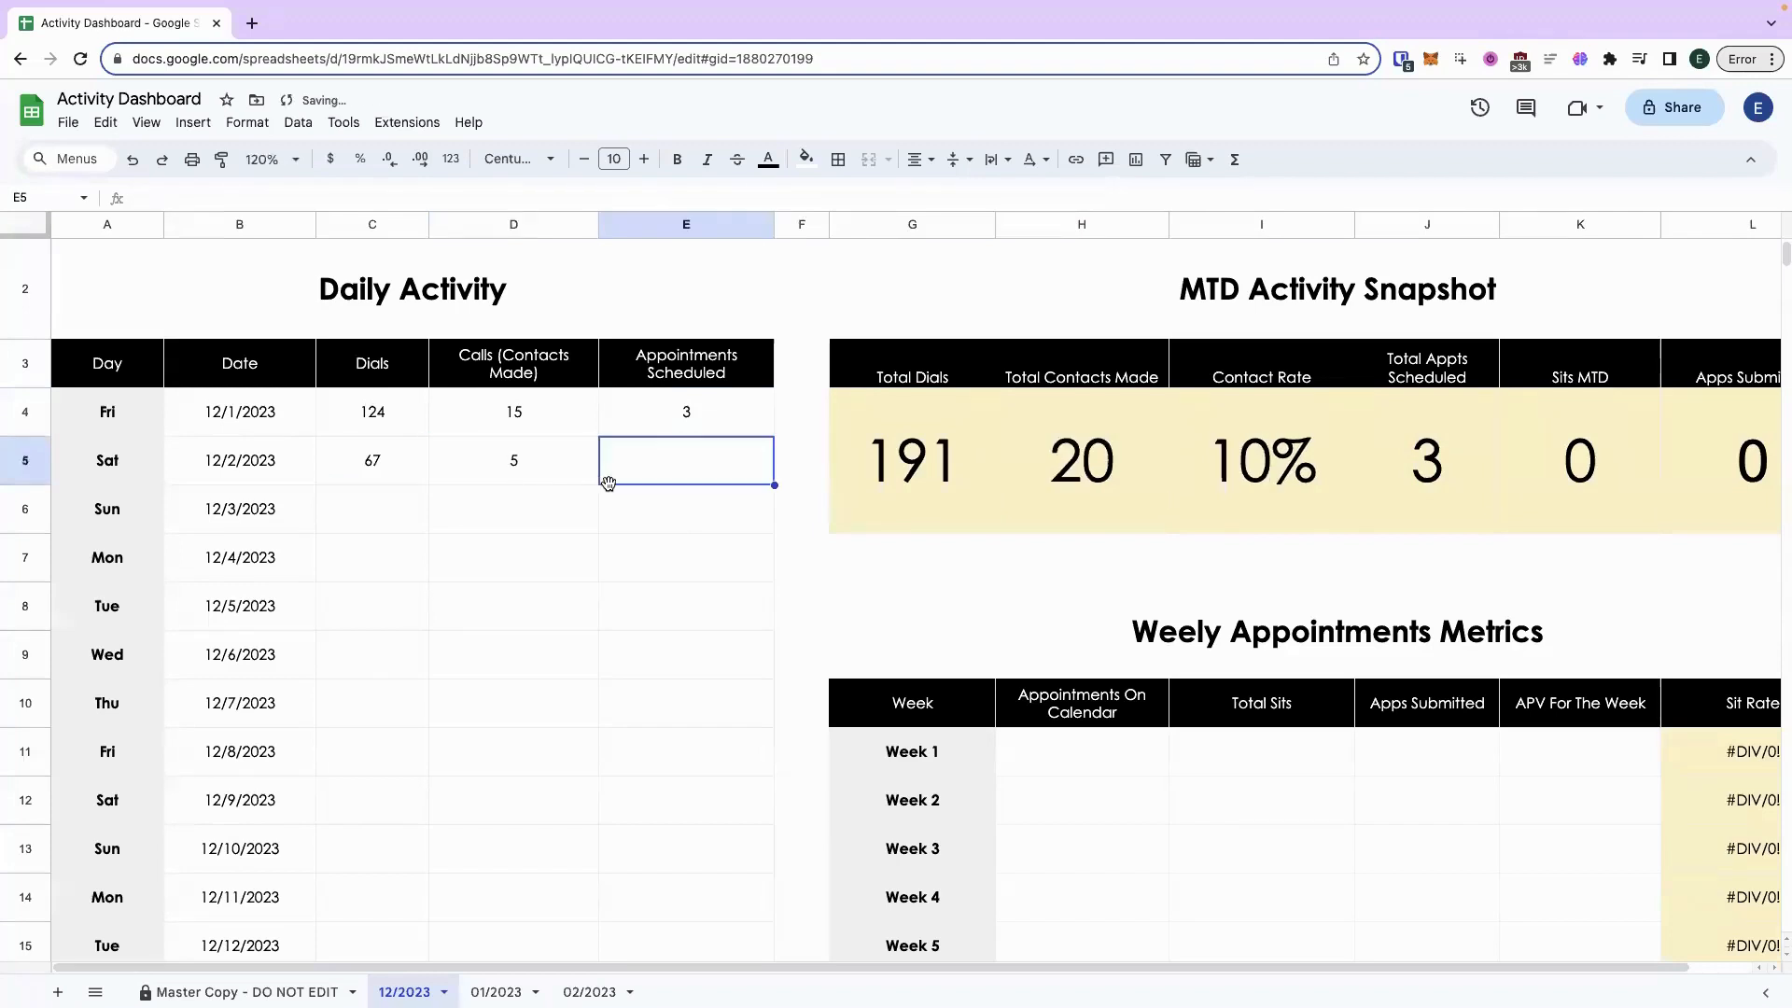
{"action": "type", "text": "1"}
{"action": "key", "text": "Tab"}
Review the updated MTD Activity Snapshot cells from Total Dials through Apps Submitted.
{"action": "left_click_drag", "start_coordinate": [915, 467], "coordinate": [1409, 467]}
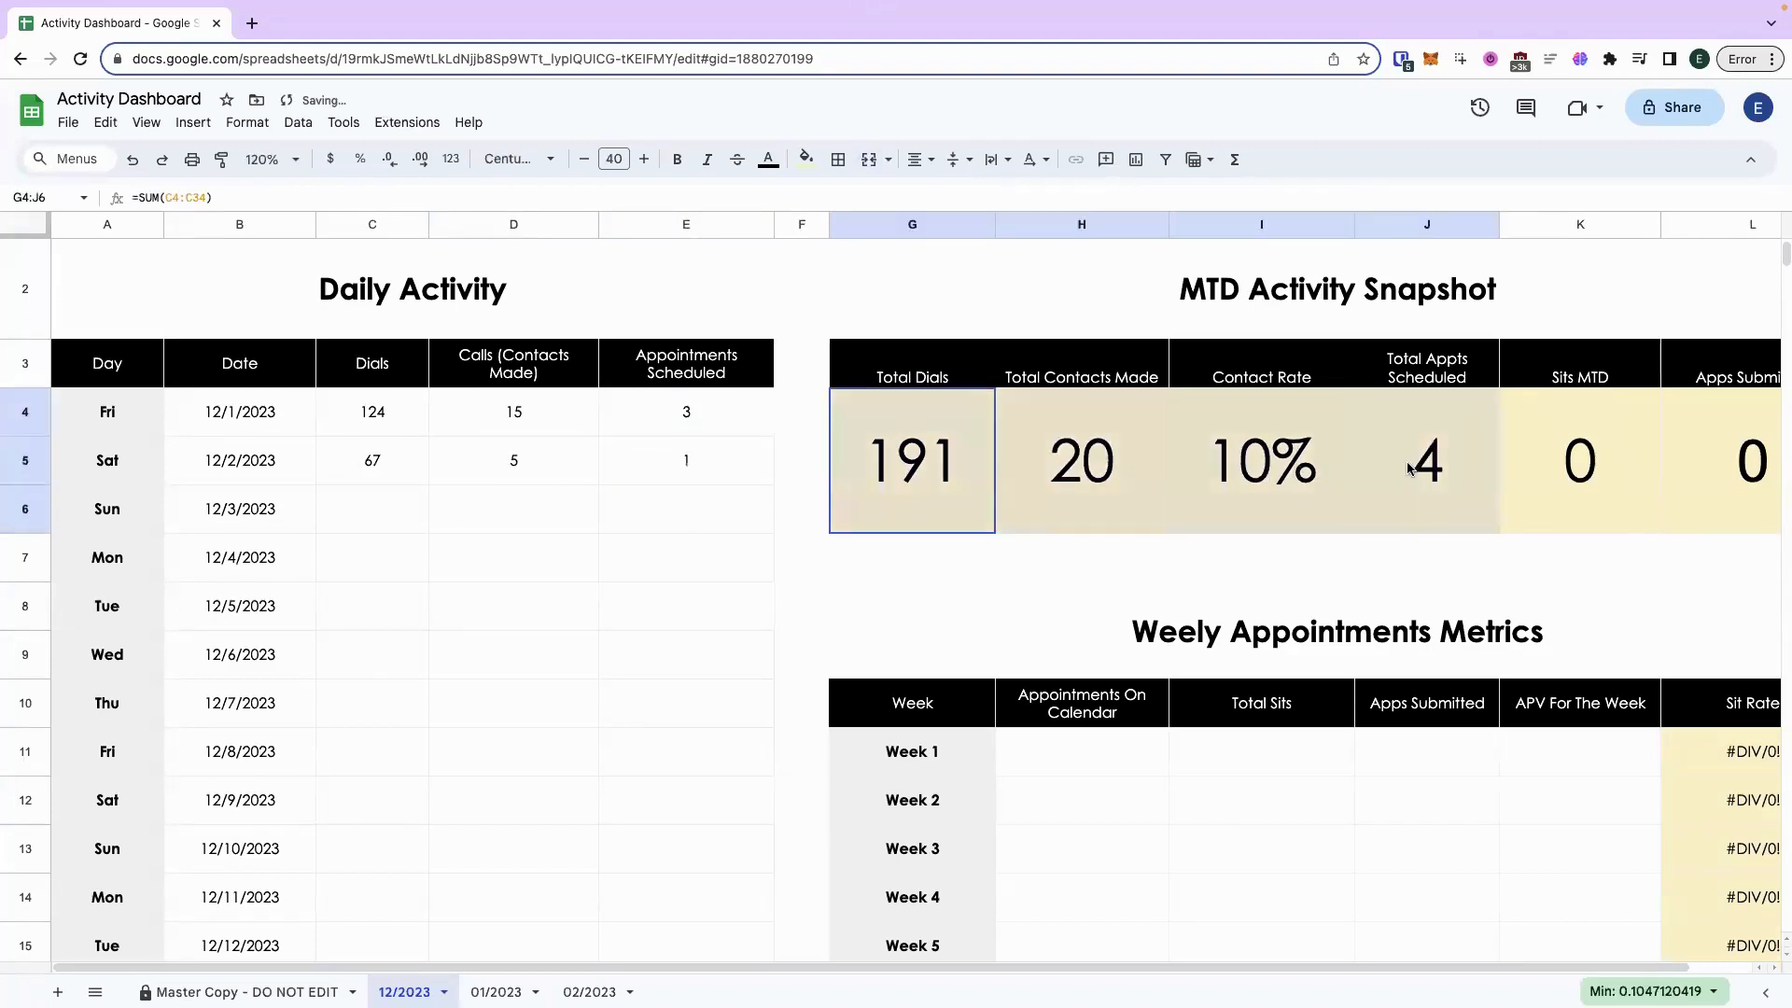
{"action": "left_click", "coordinate": [1410, 467]}
{"action": "left_click", "coordinate": [1081, 456]}
{"action": "left_click", "coordinate": [888, 459]}
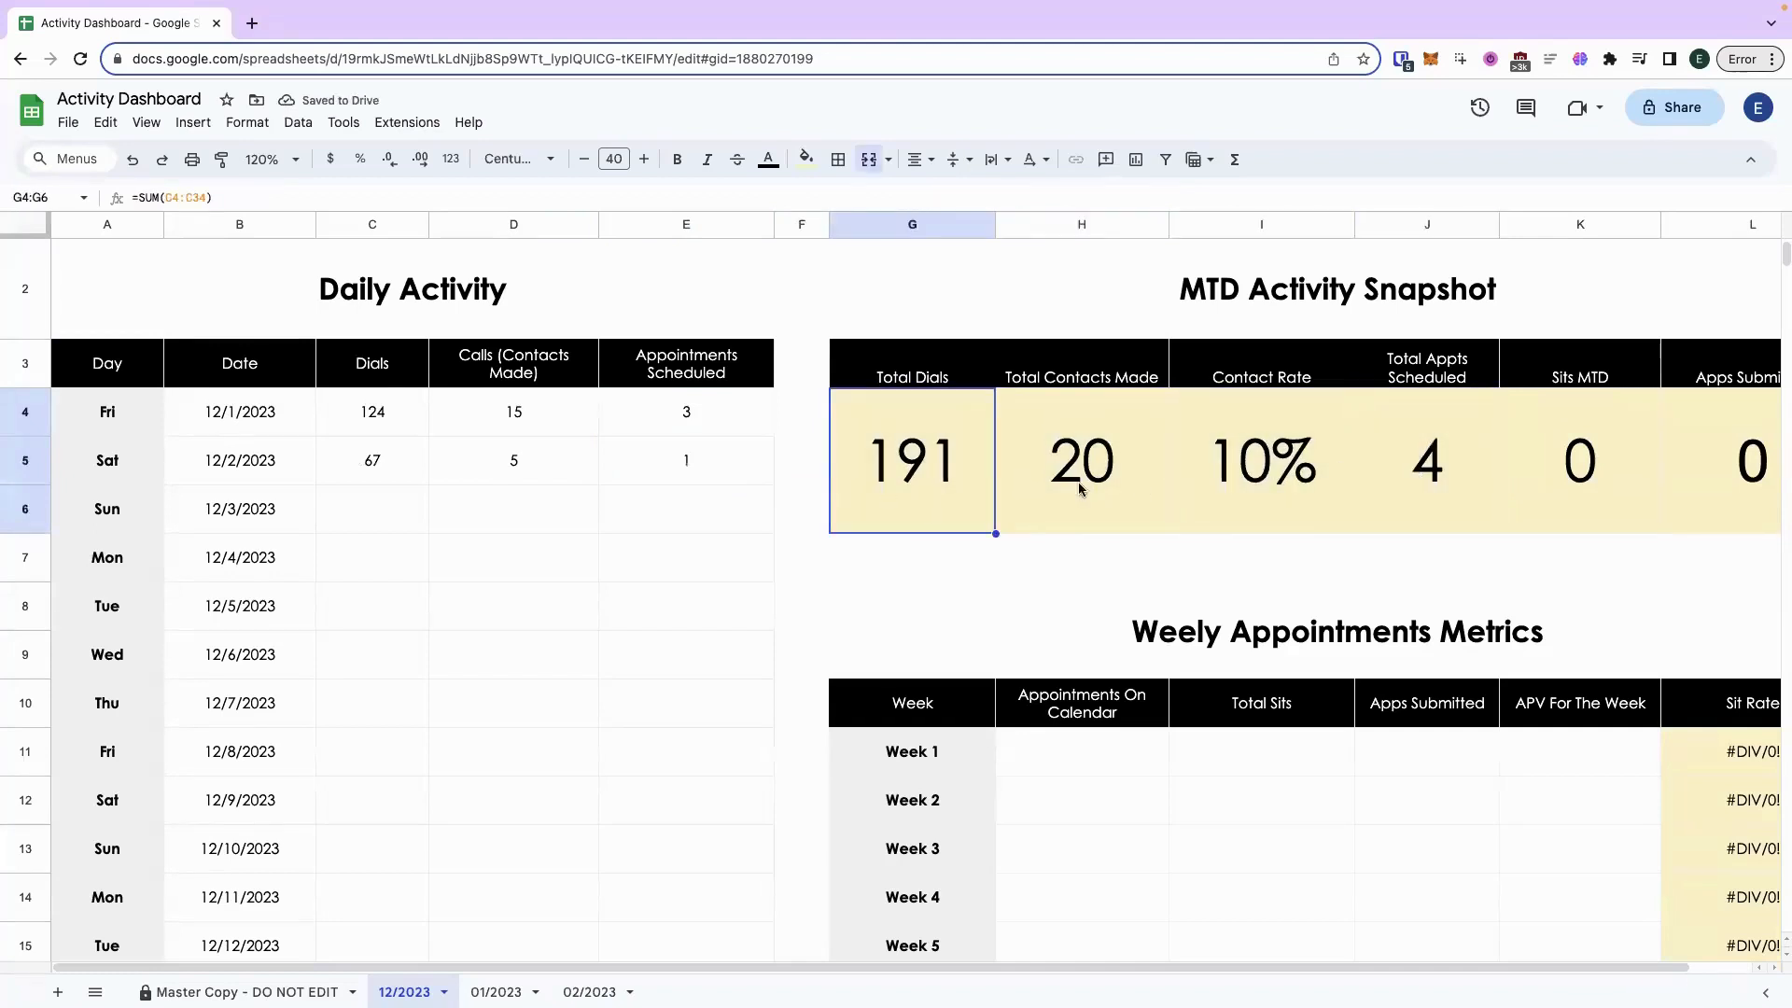
{"action": "left_click", "coordinate": [1080, 488]}
{"action": "left_click", "coordinate": [1325, 474]}
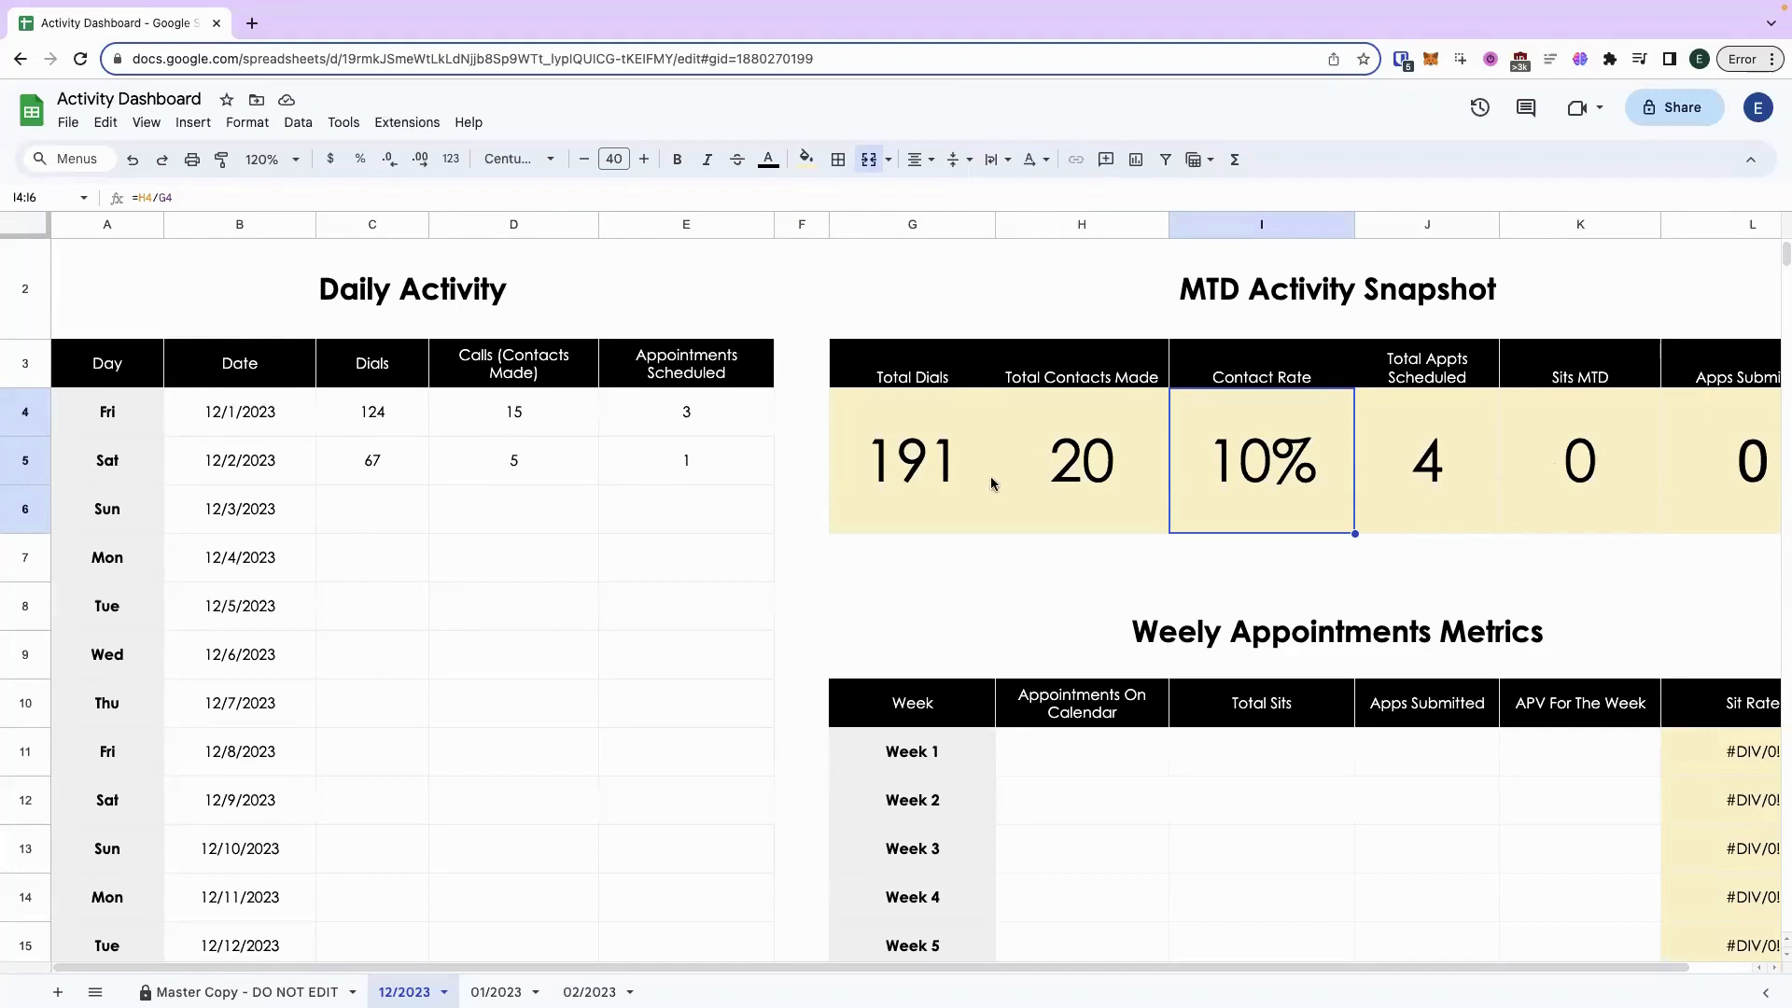
{"action": "left_click_drag", "start_coordinate": [991, 476], "coordinate": [1417, 468]}
{"action": "left_click_drag", "start_coordinate": [1599, 469], "coordinate": [1675, 454]}
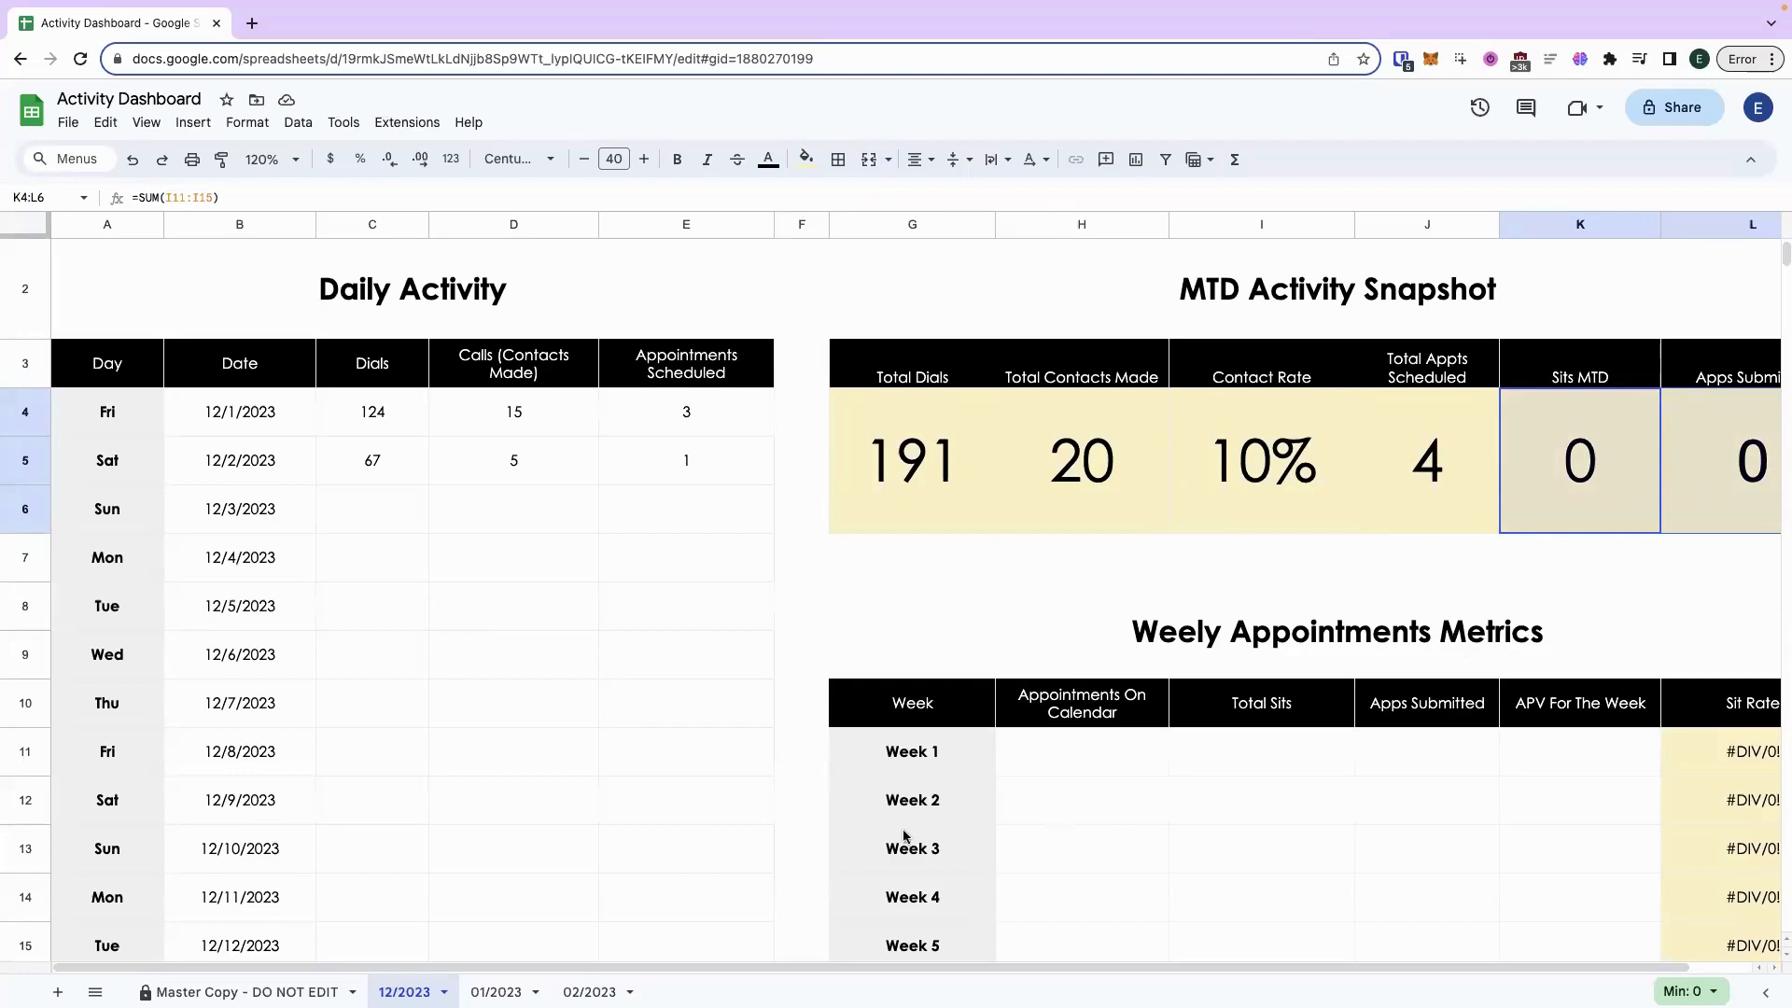
Enter 4 appointments on calendar and 1 total sit for Week 1, and check that week's Sit Rate.
{"action": "left_click", "coordinate": [962, 812]}
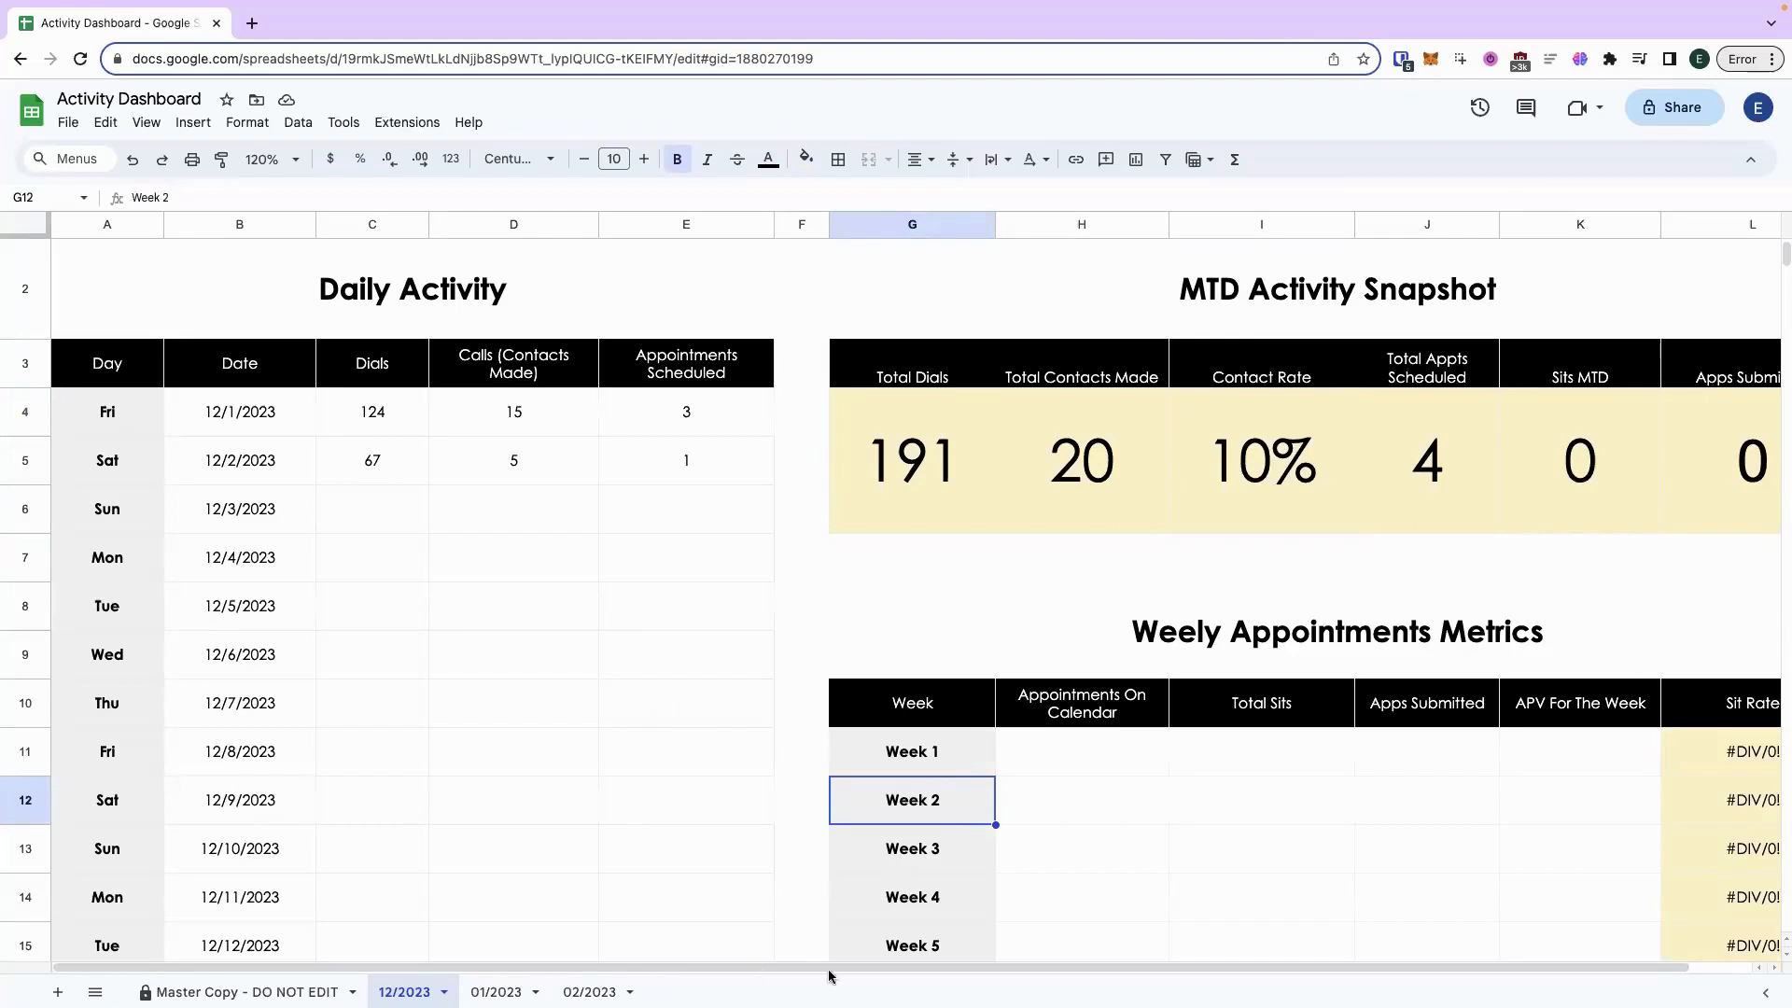
{"action": "left_click", "coordinate": [672, 432]}
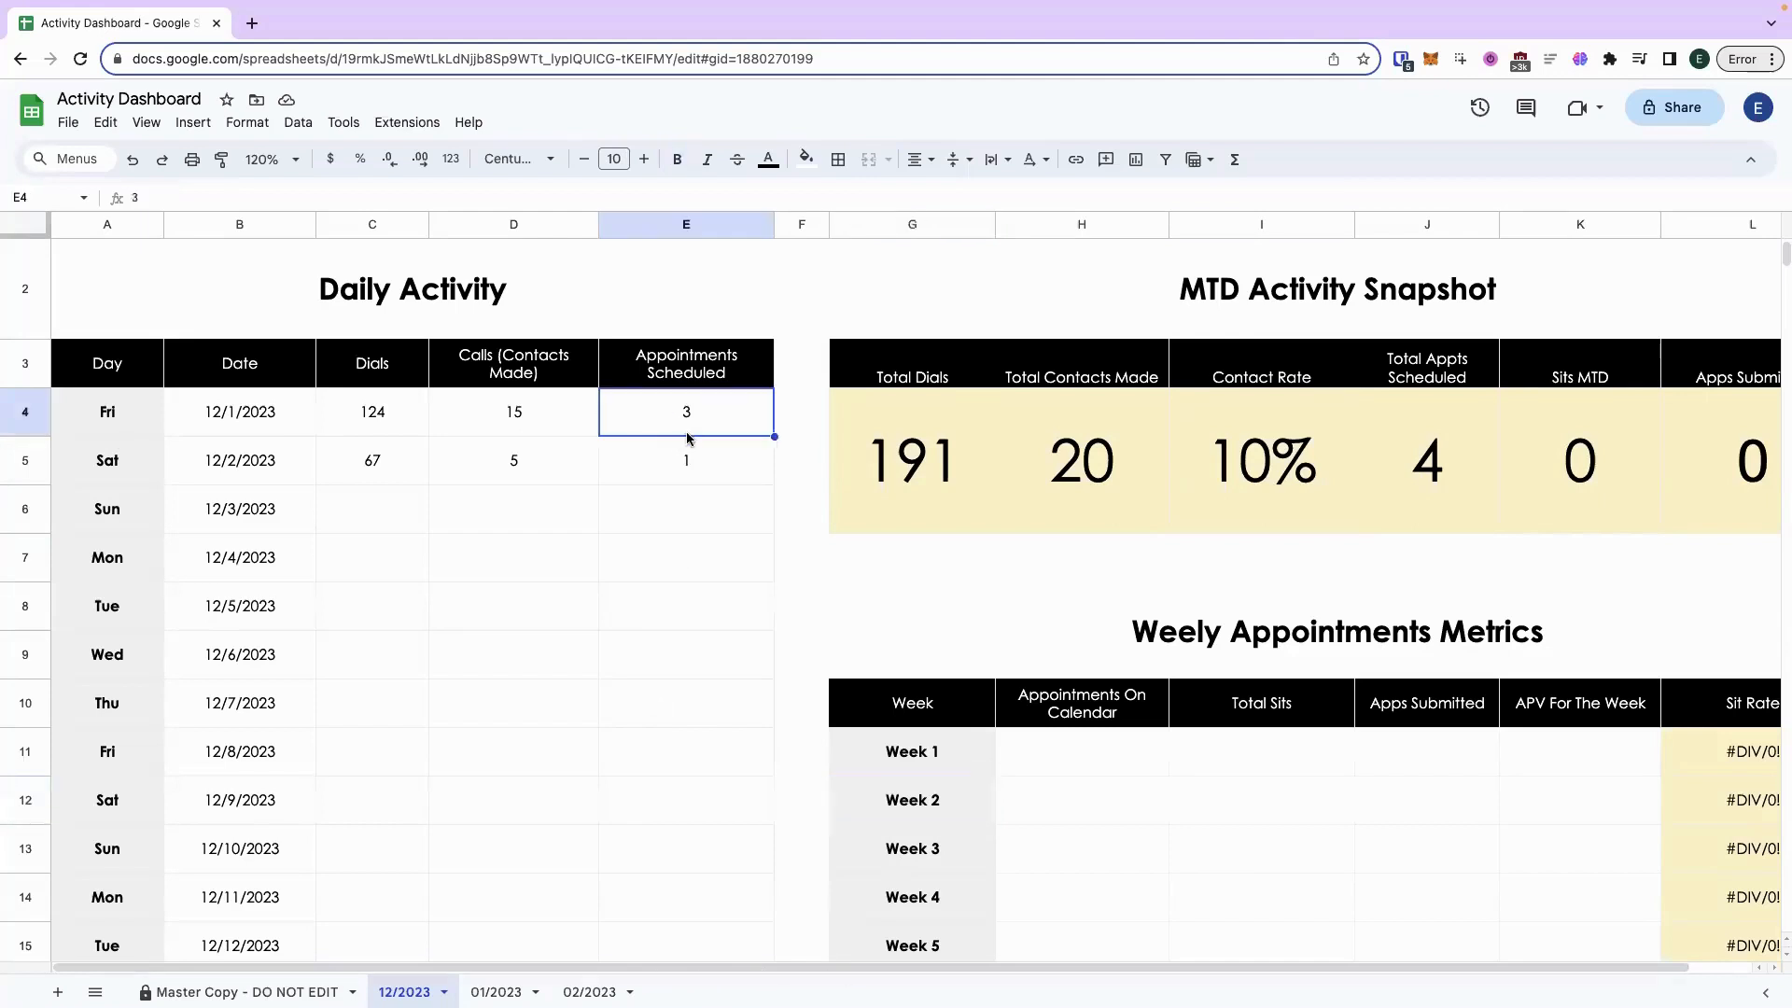
{"action": "left_click_drag", "start_coordinate": [686, 438], "coordinate": [688, 463]}
{"action": "left_click", "coordinate": [1083, 749]}
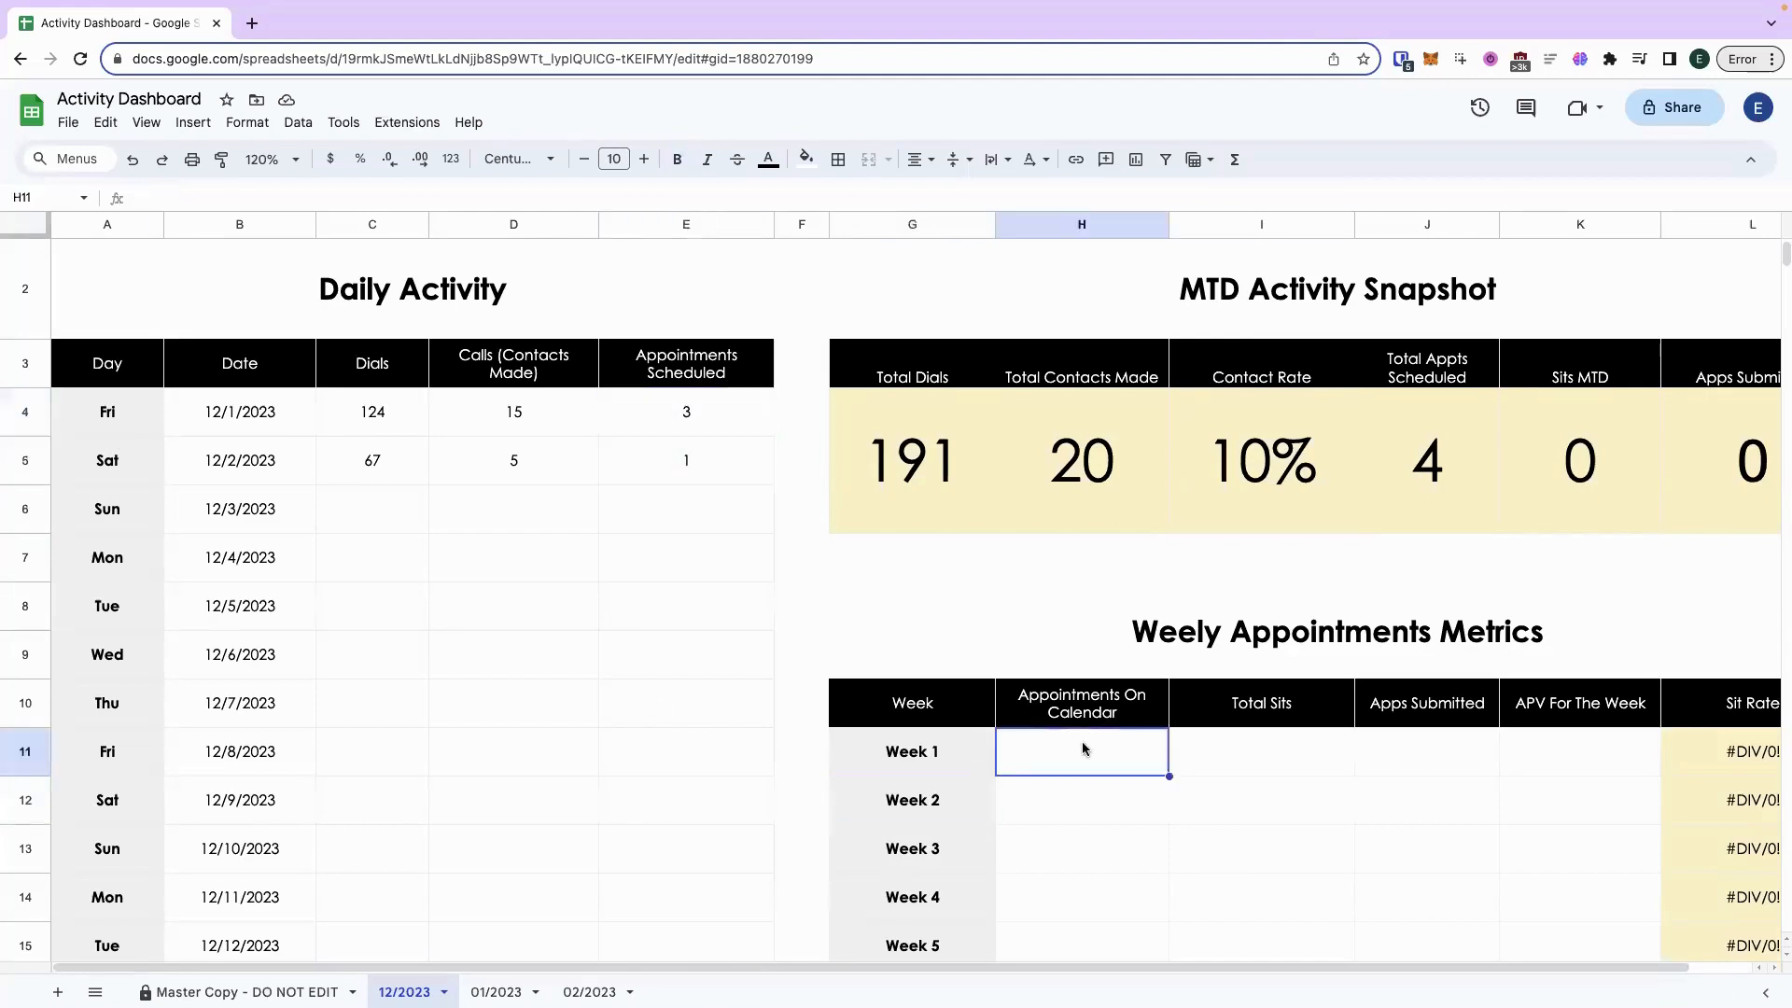
{"action": "type", "text": "4"}
{"action": "key", "text": "Tab"}
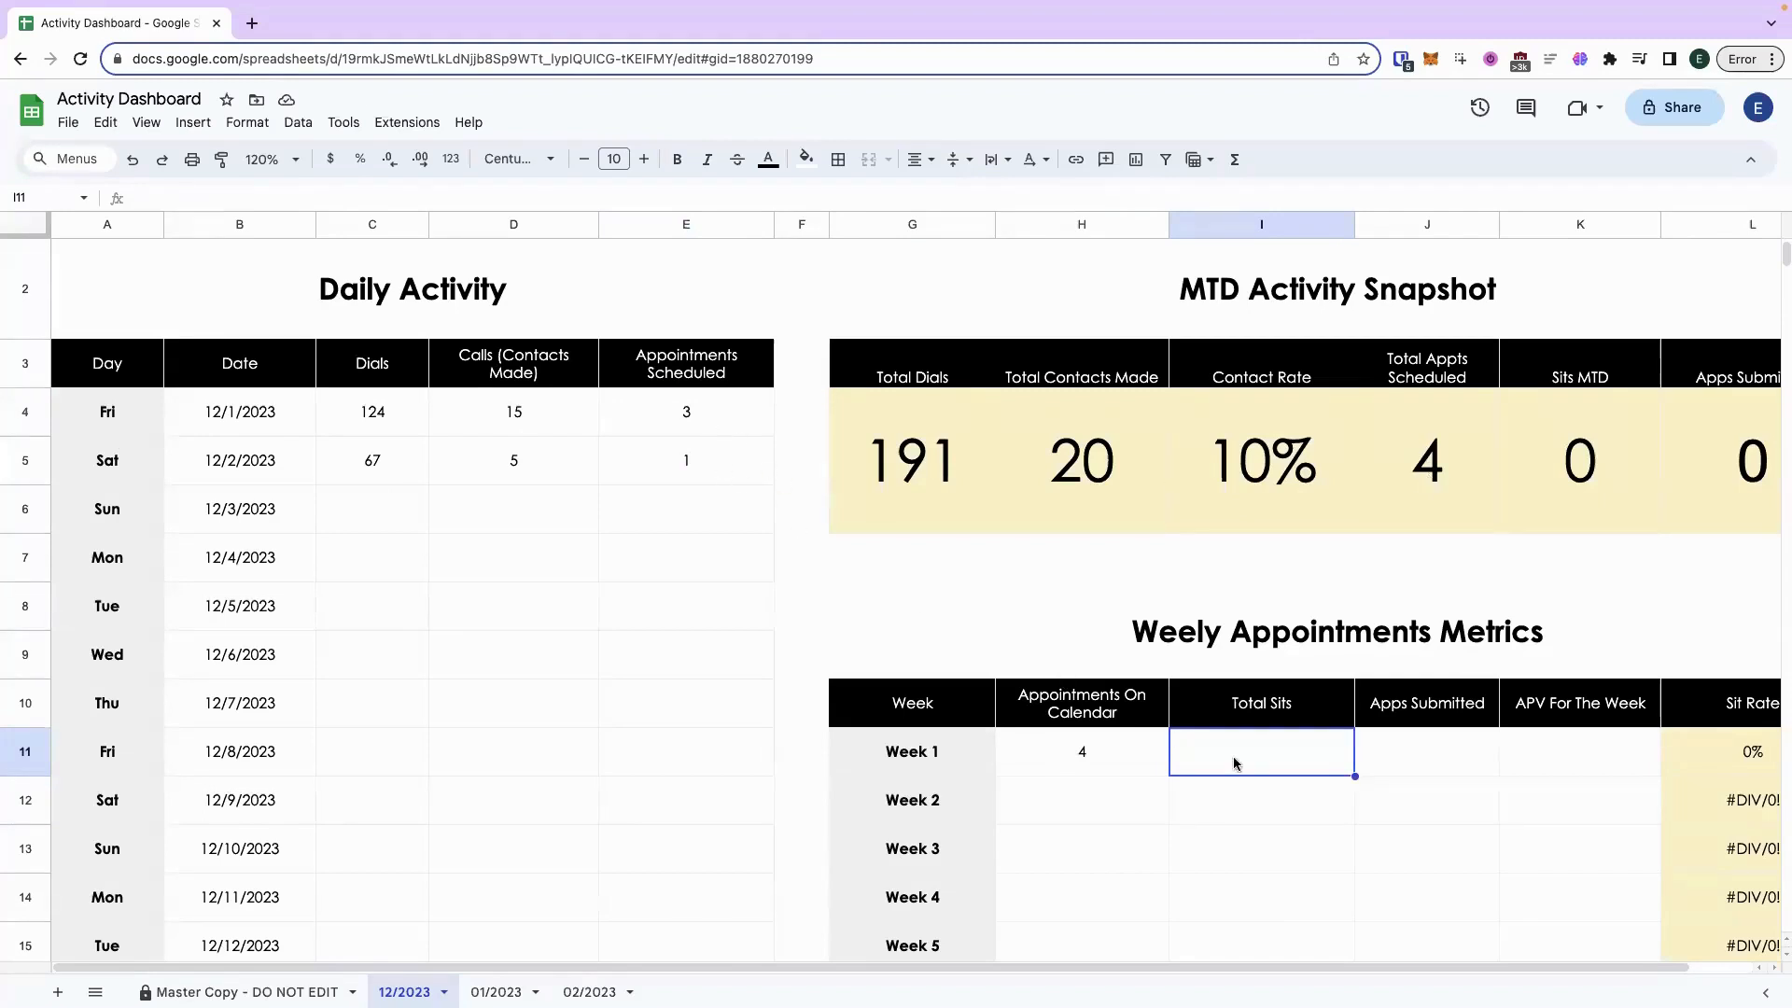
{"action": "type", "text": "1"}
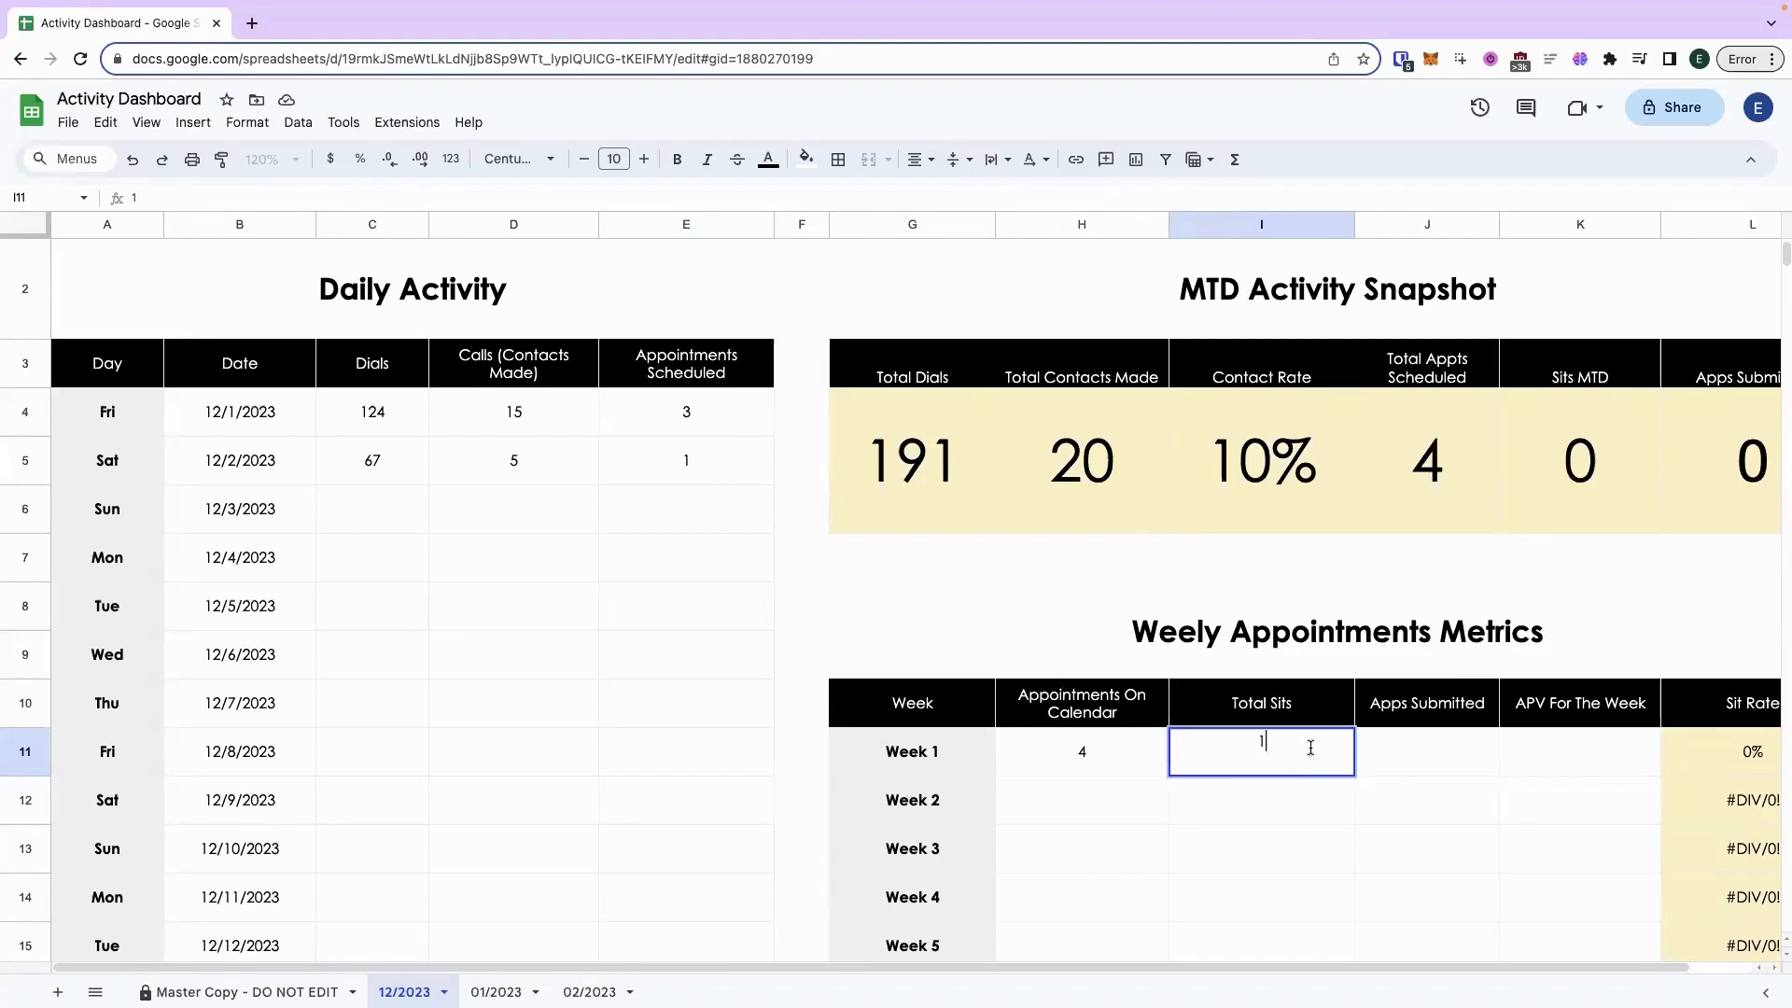
{"action": "key", "text": "Tab"}
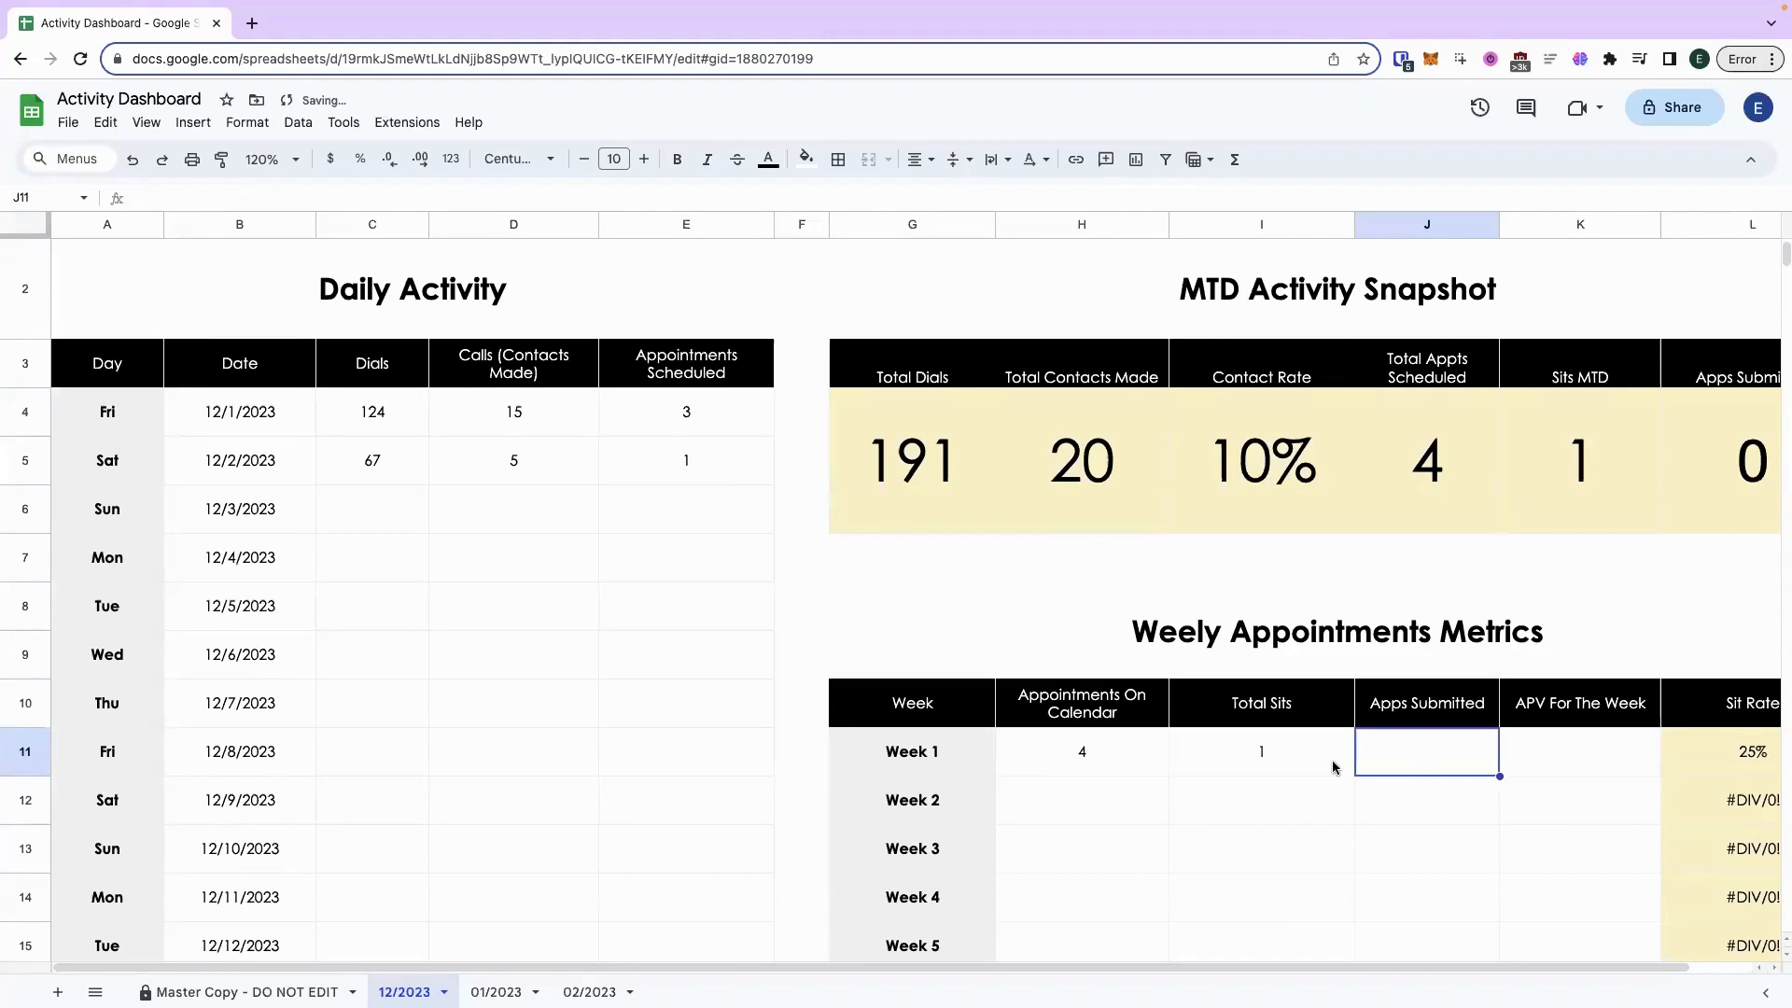
{"action": "left_click", "coordinate": [1754, 771]}
{"action": "scroll", "coordinate": [1587, 956], "scroll_direction": "right", "scroll_amount": 2}
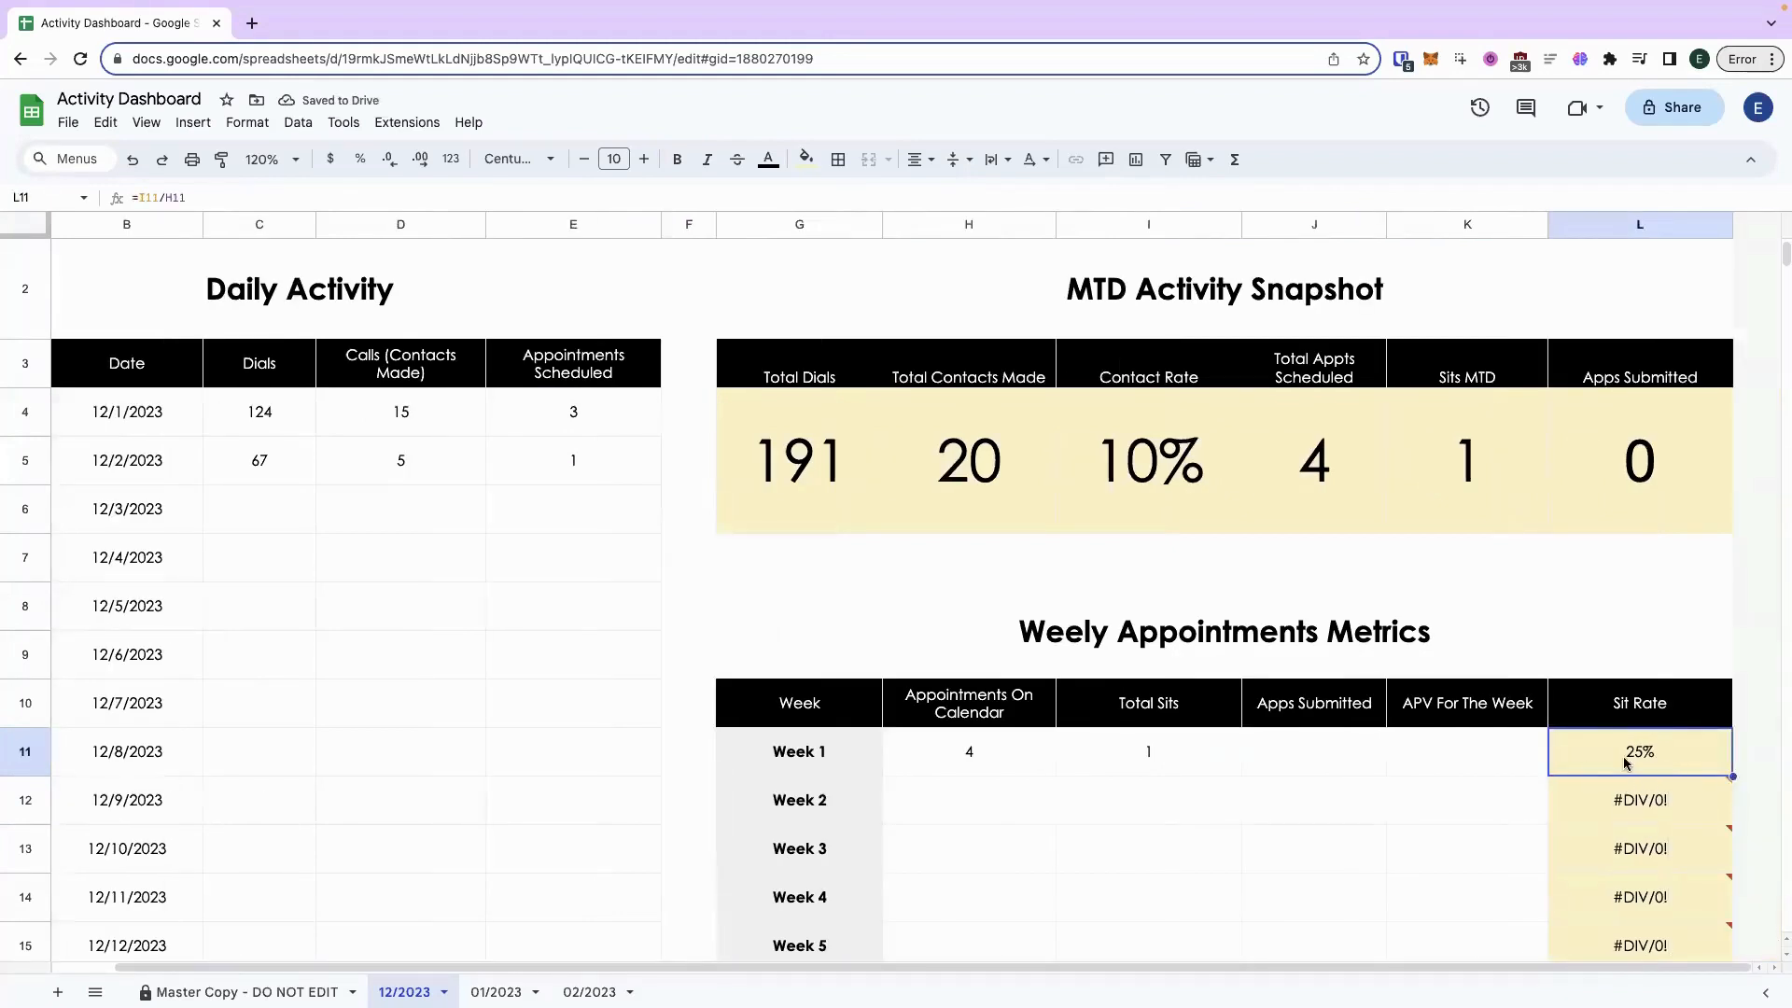
Enter 1 app submitted and an APV of $1,345.00 for Week 1 in the weekly appointments metrics.
{"action": "left_click", "coordinate": [1271, 758]}
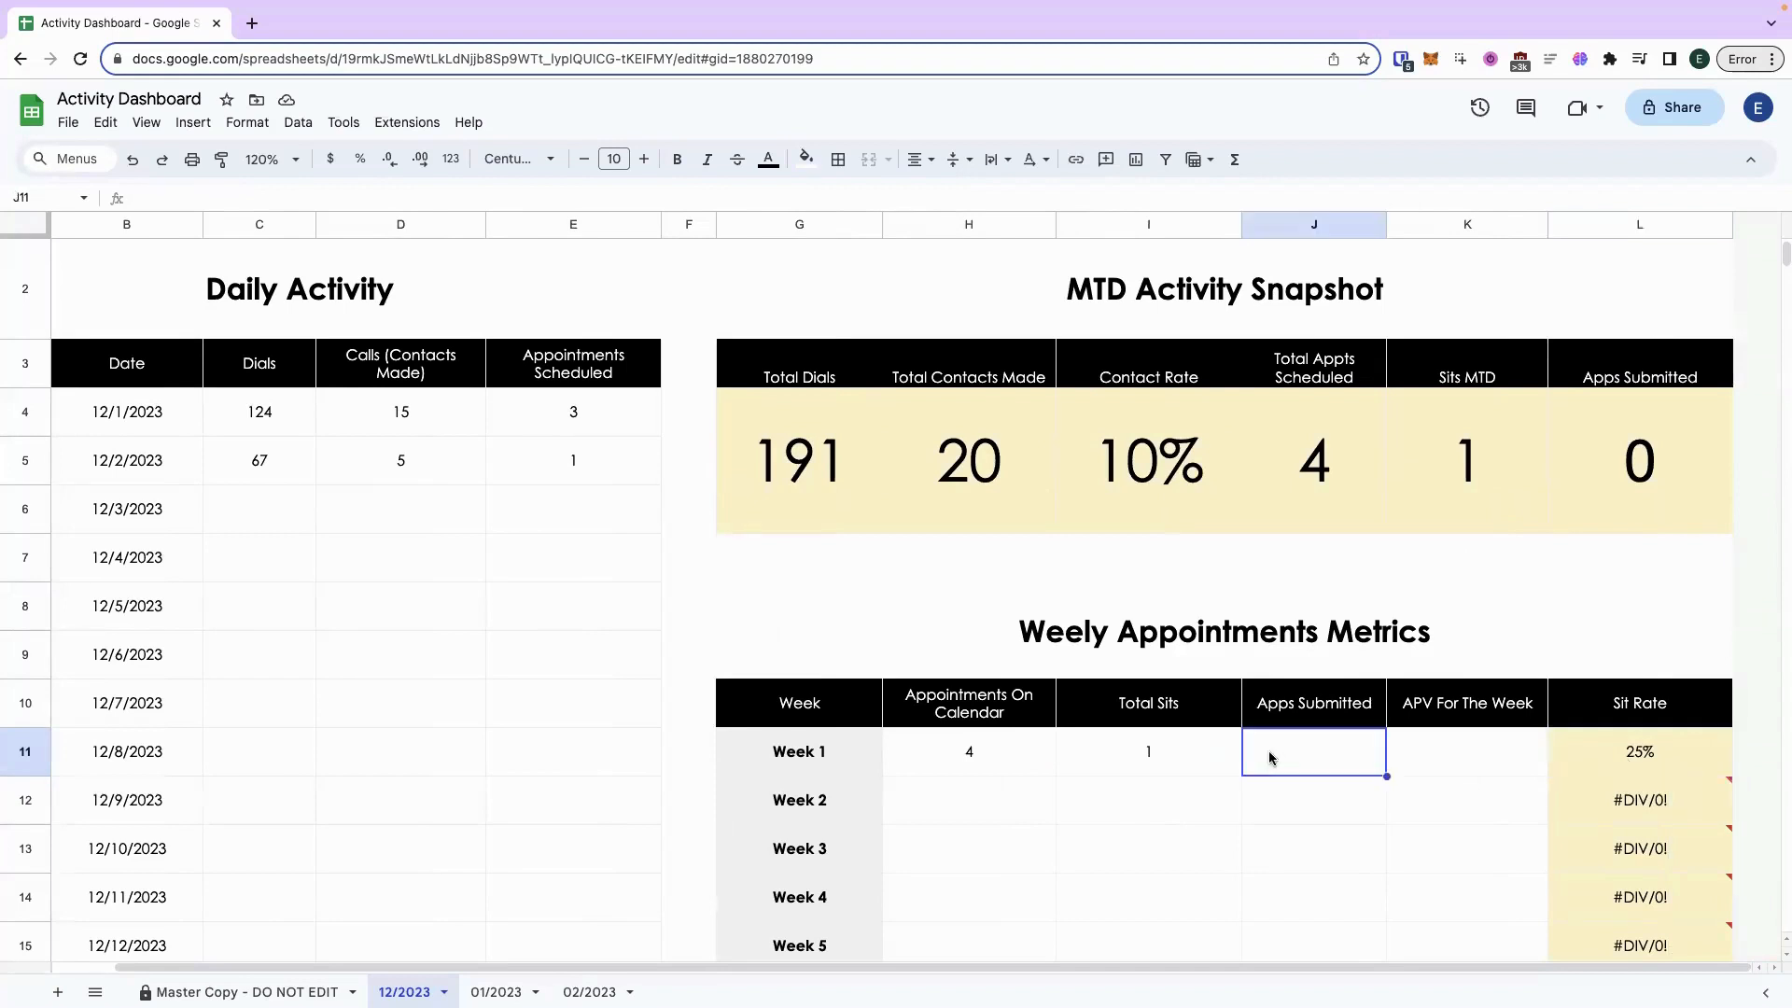
{"action": "type", "text": "1"}
{"action": "key", "text": "Tab"}
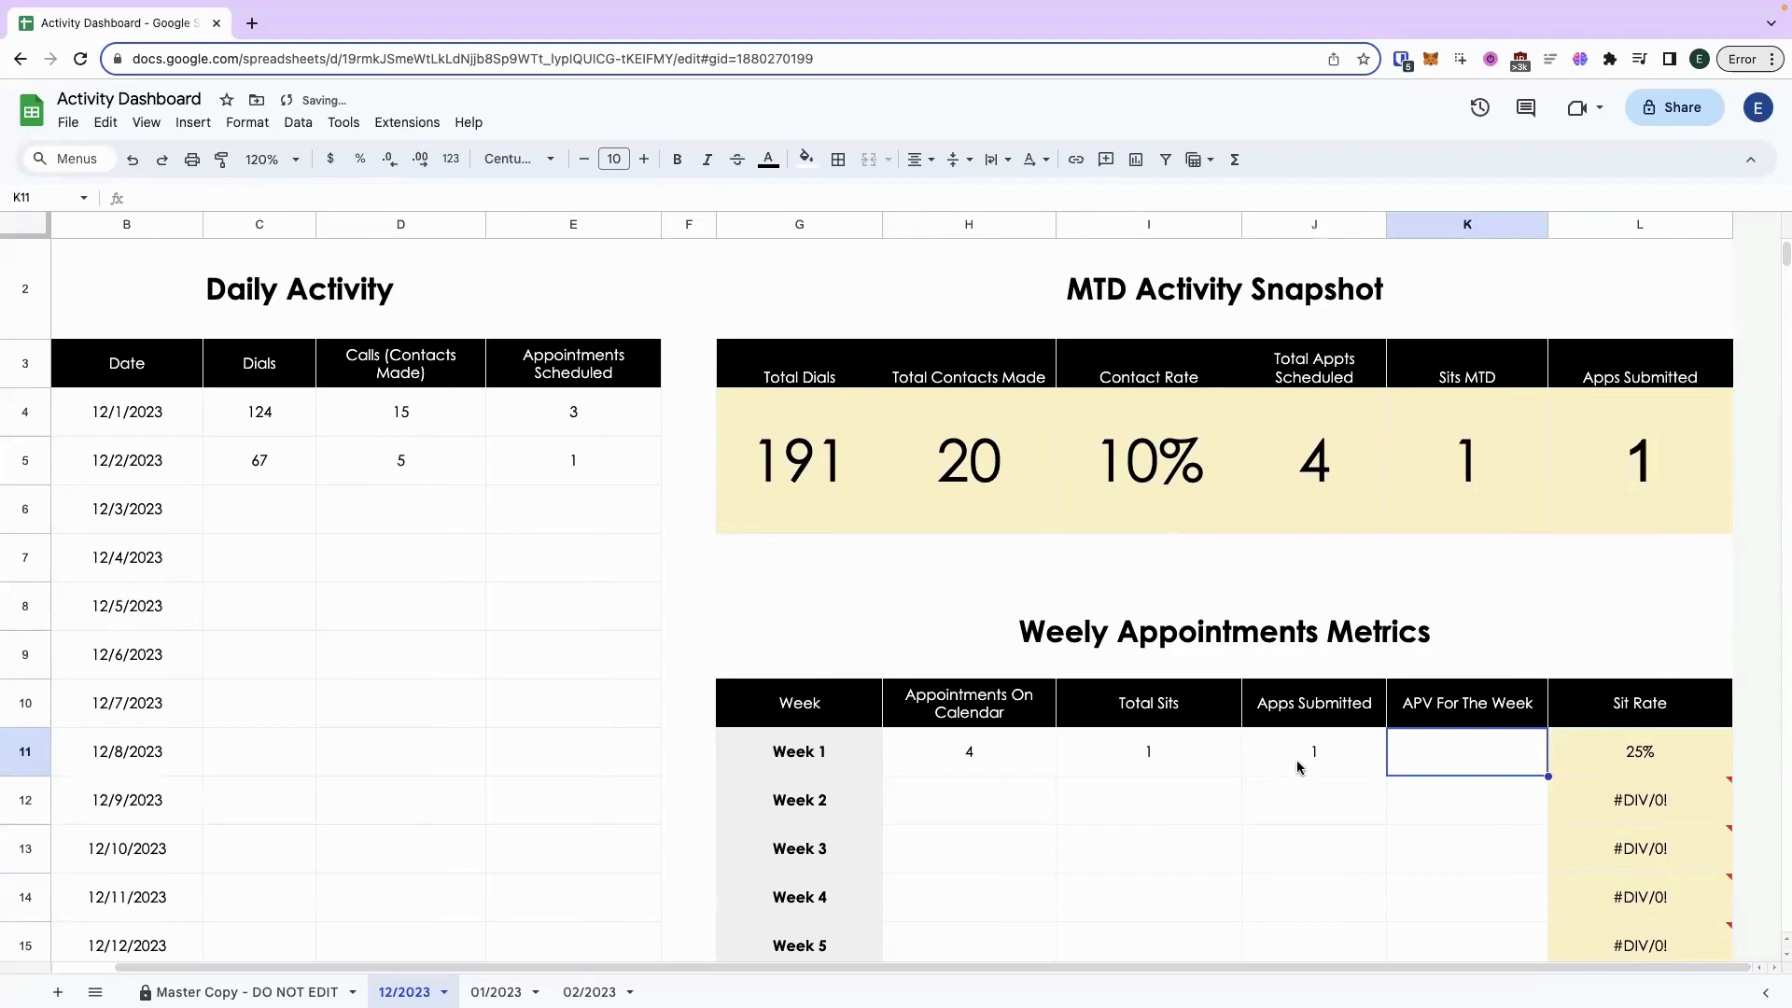
{"action": "type", "text": "1345"}
{"action": "key", "text": "Tab"}
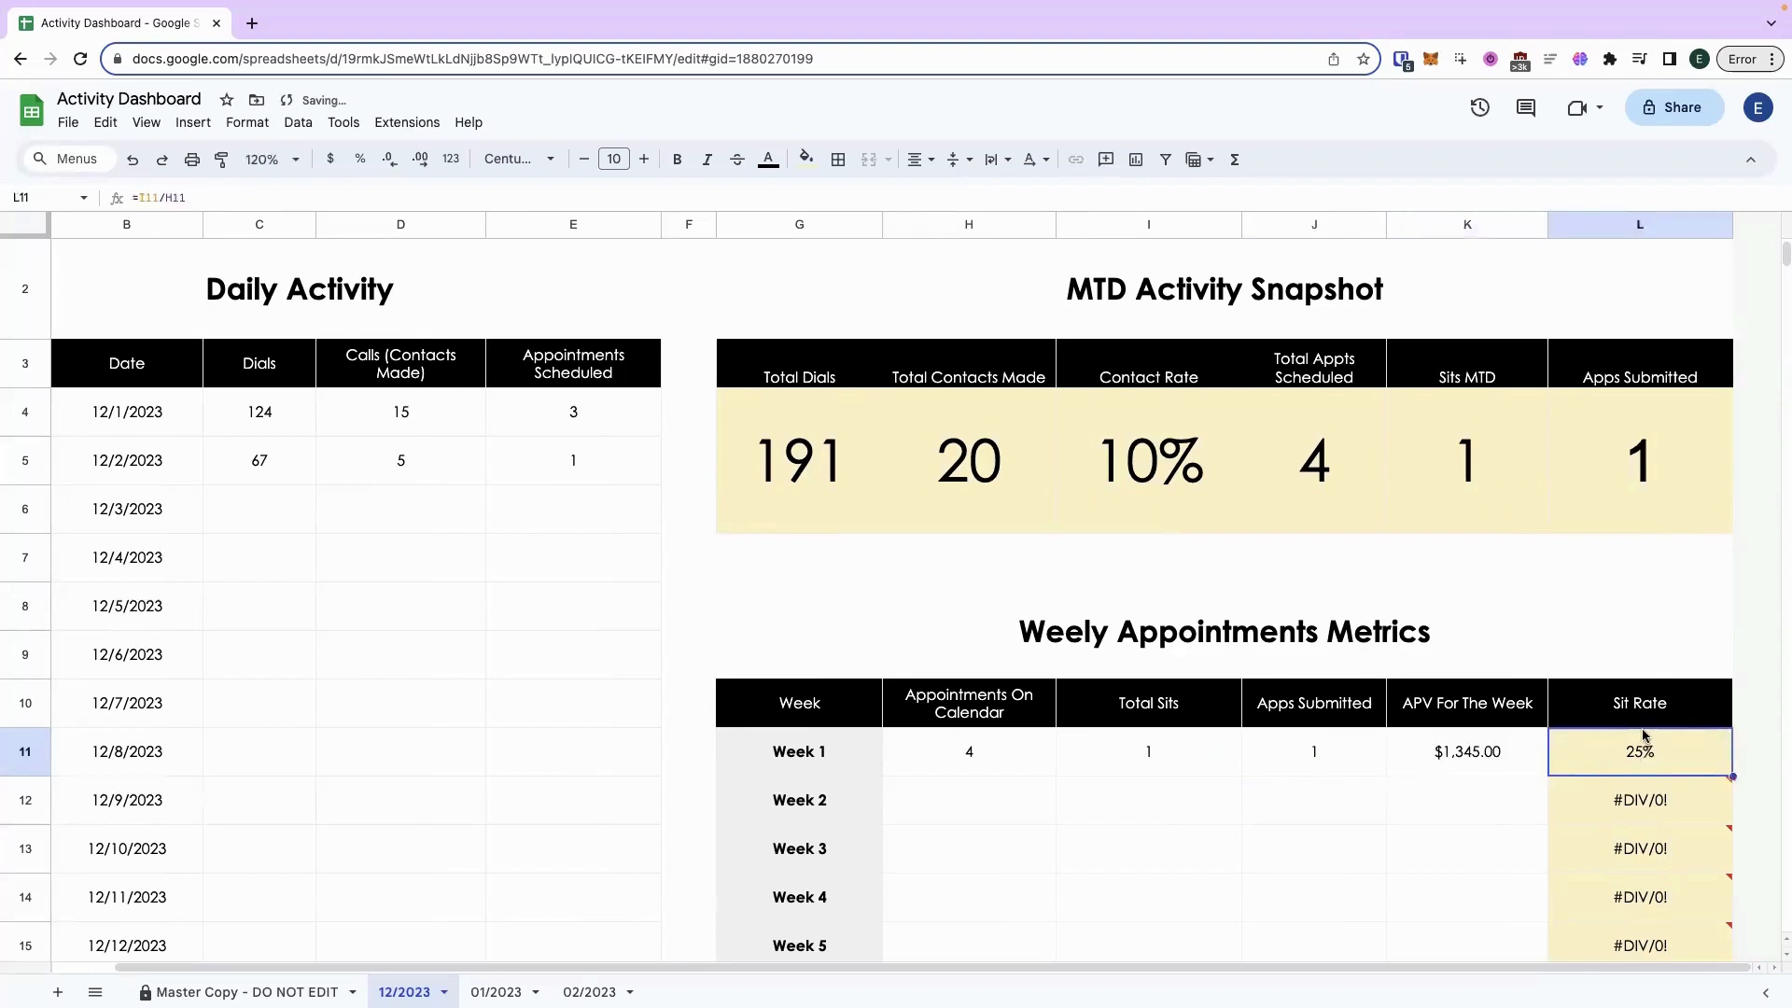
Check the Apps Submitted and Sits MTD cells in the MTD Activity Snapshot.
{"action": "left_click", "coordinate": [1595, 454]}
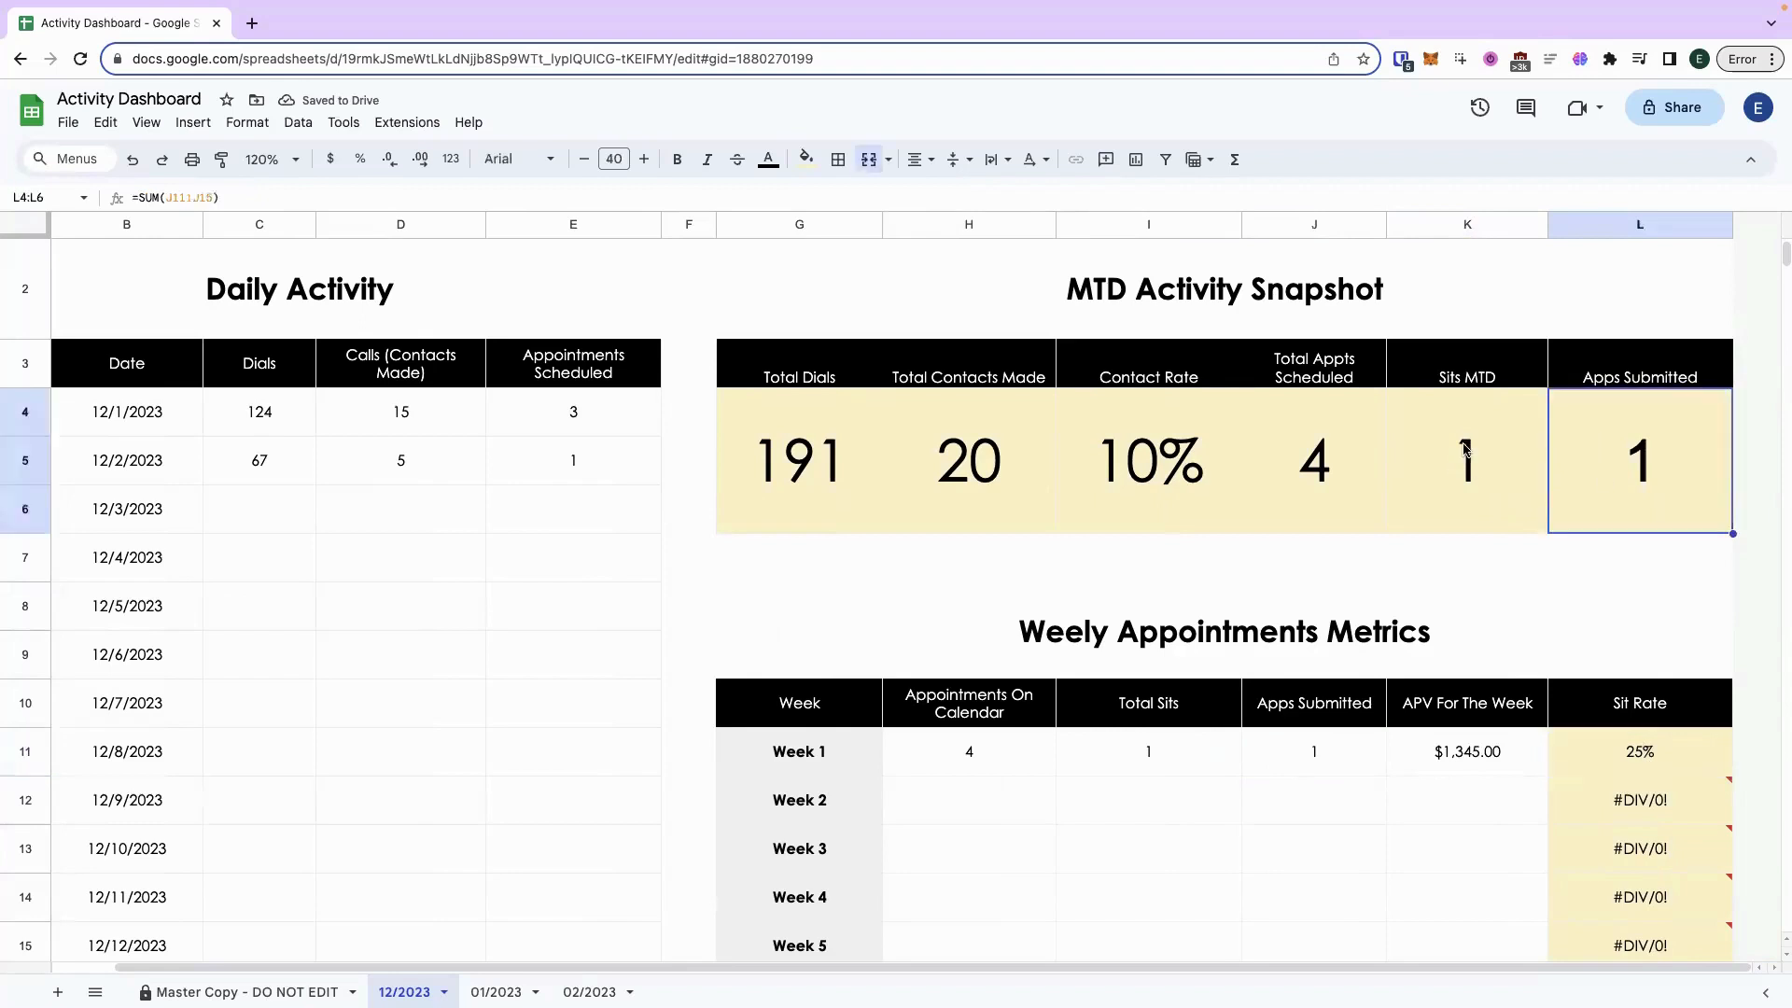
{"action": "left_click", "coordinate": [1463, 449]}
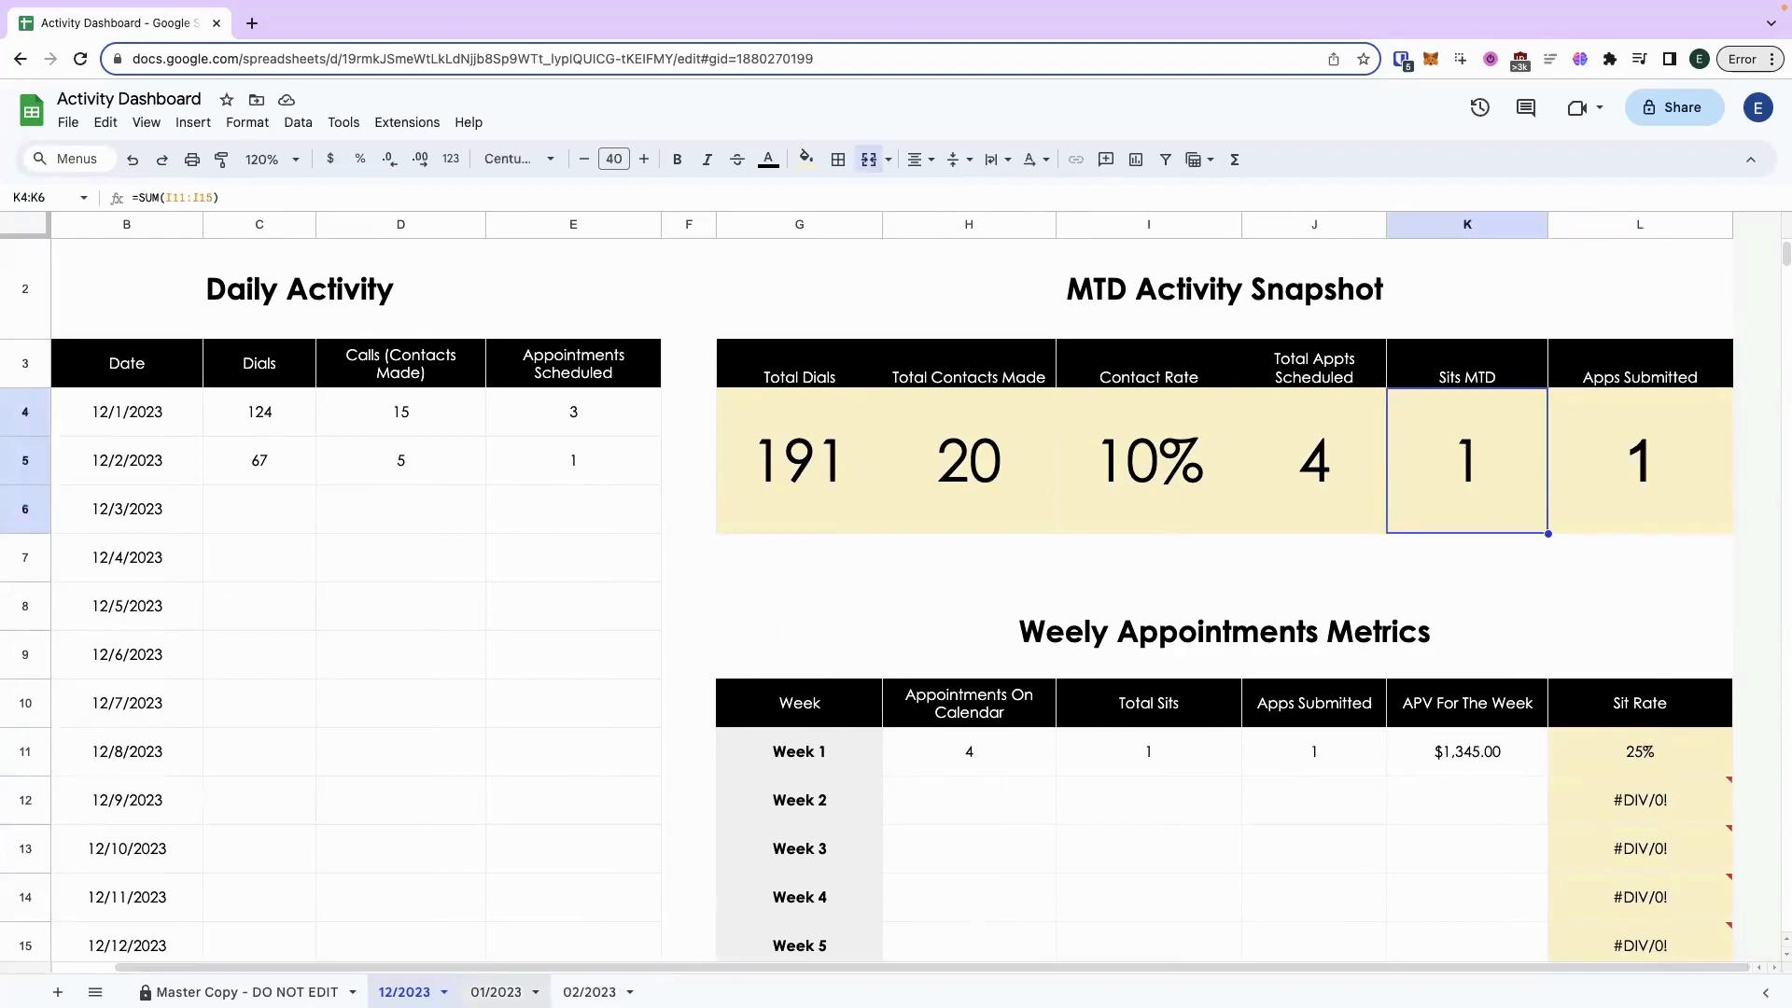
{"action": "left_click_drag", "start_coordinate": [534, 971], "coordinate": [380, 968]}
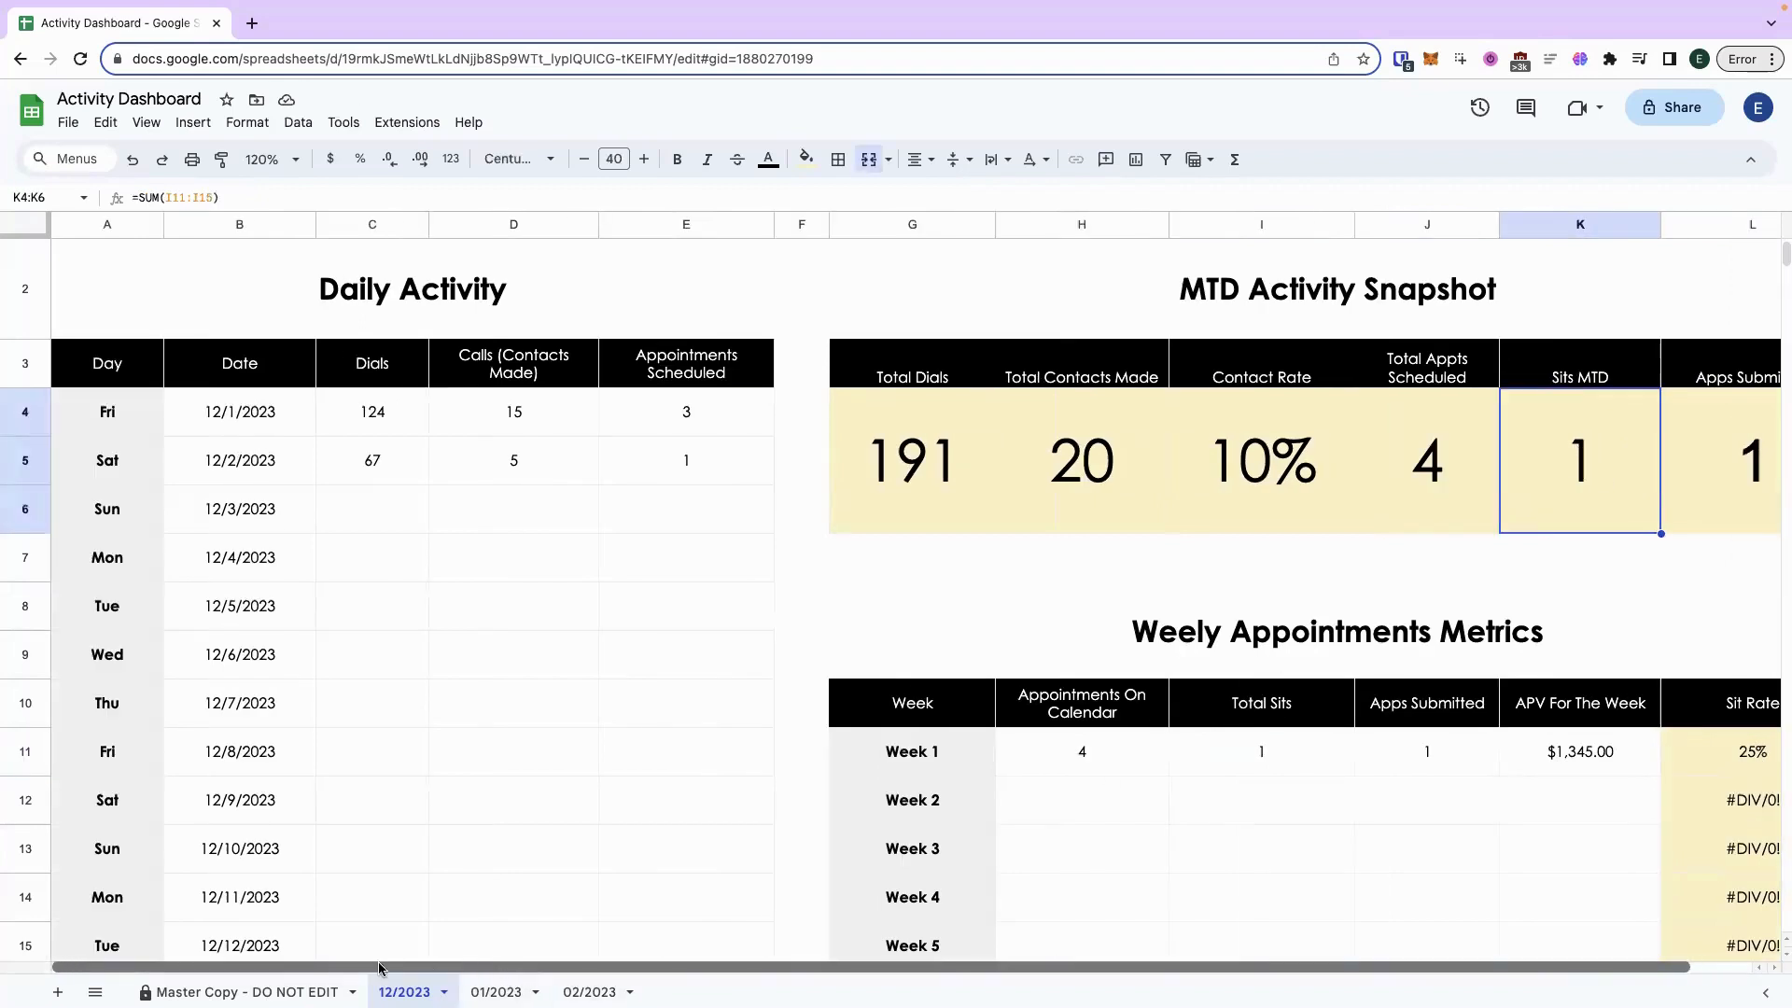
{"action": "scroll", "coordinate": [647, 669], "scroll_direction": "up", "scroll_amount": 2}
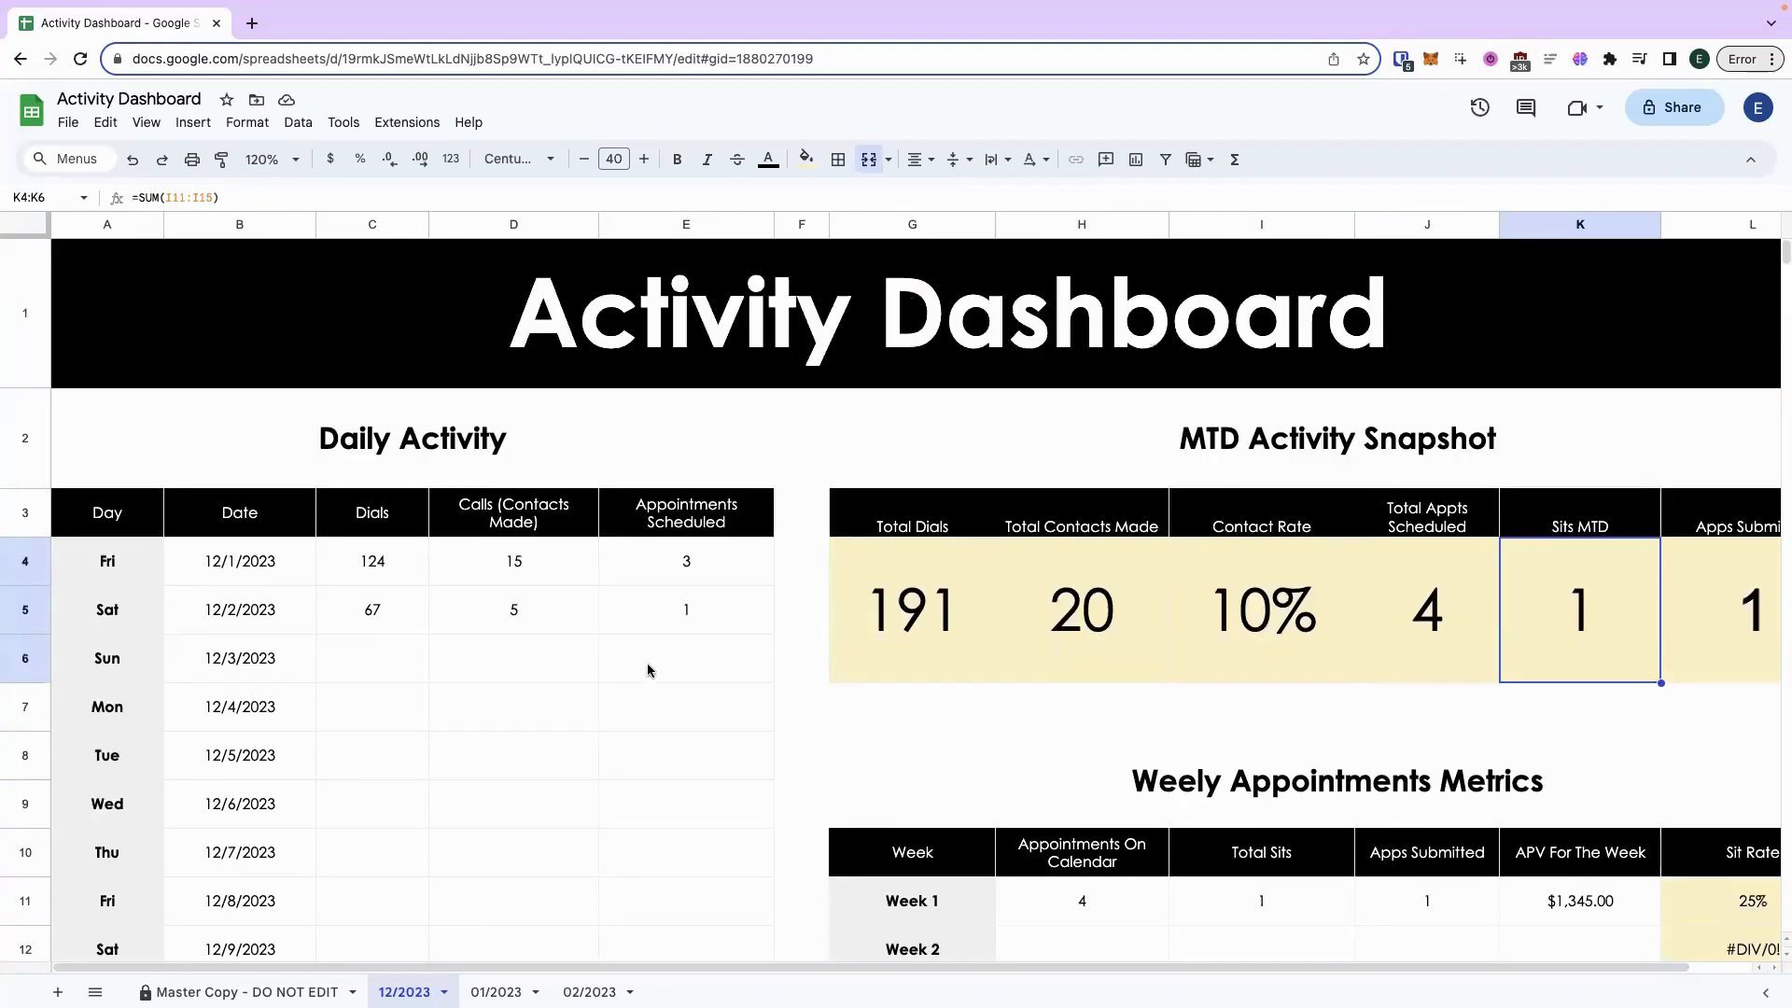
Examine the Week 1 entry under Takeaways For The Week and look back over the weekly appointments metrics.
{"action": "scroll", "coordinate": [816, 702], "scroll_direction": "down", "scroll_amount": 4}
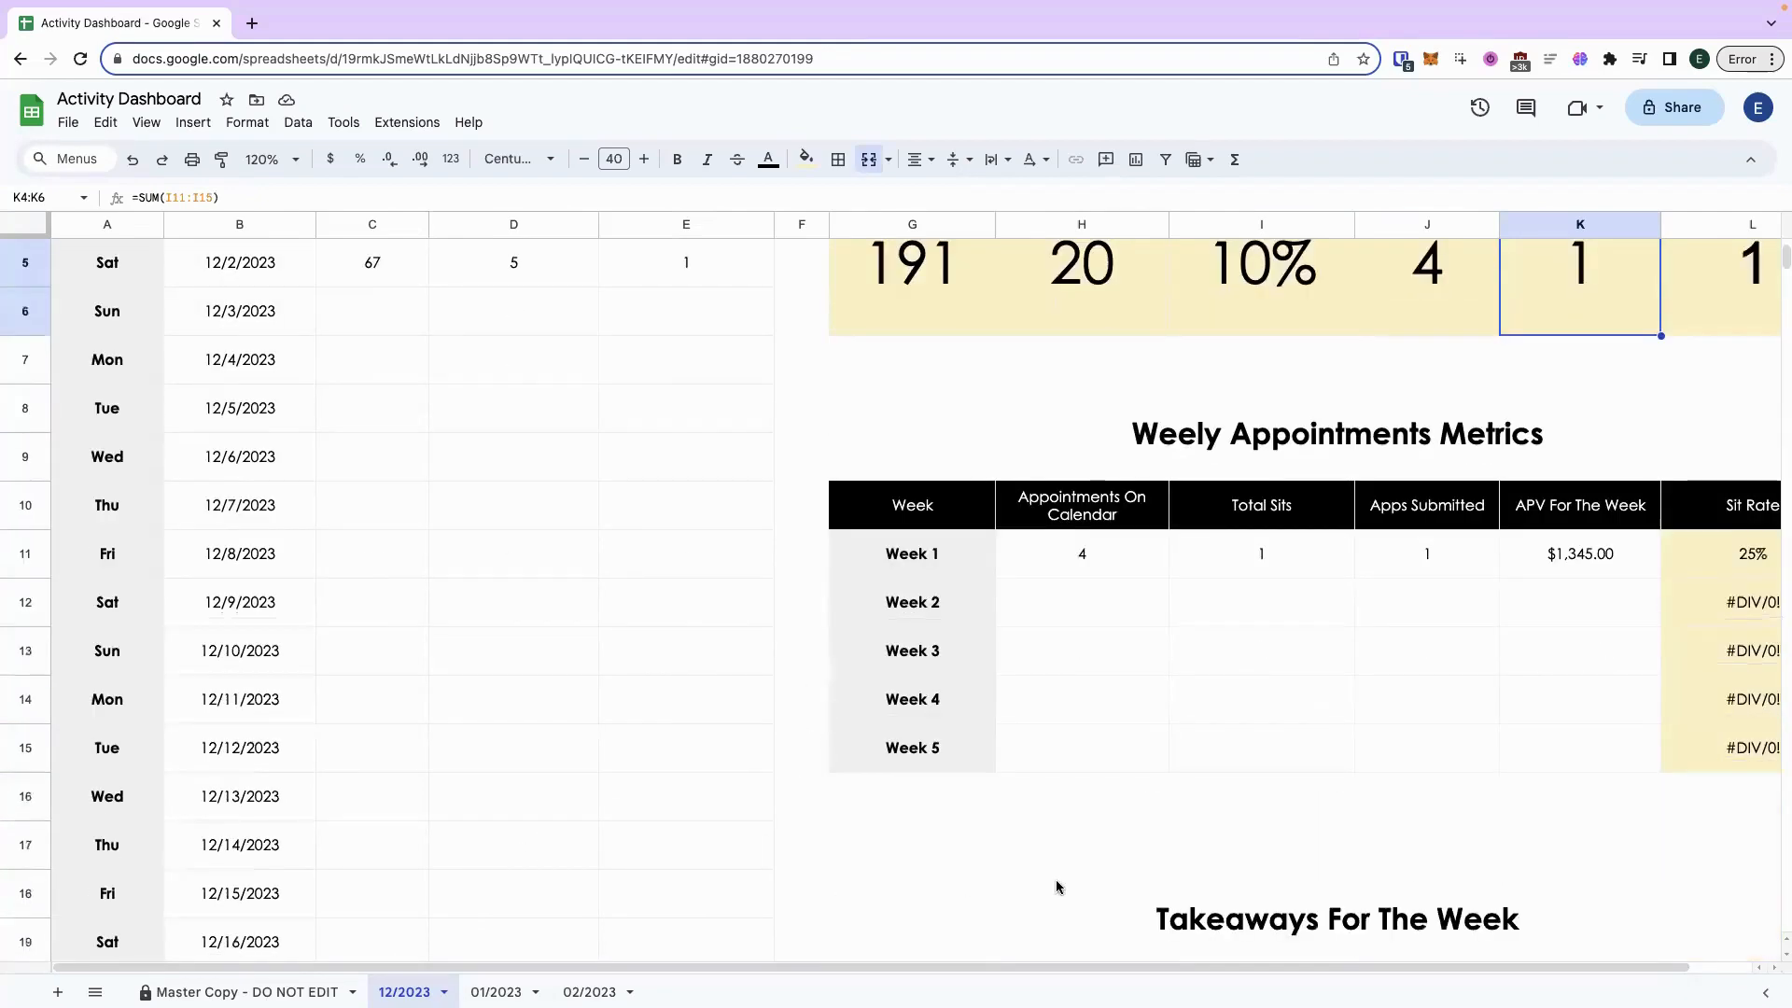
{"action": "scroll", "coordinate": [1059, 887], "scroll_direction": "down", "scroll_amount": 2}
{"action": "left_click", "coordinate": [1019, 801]}
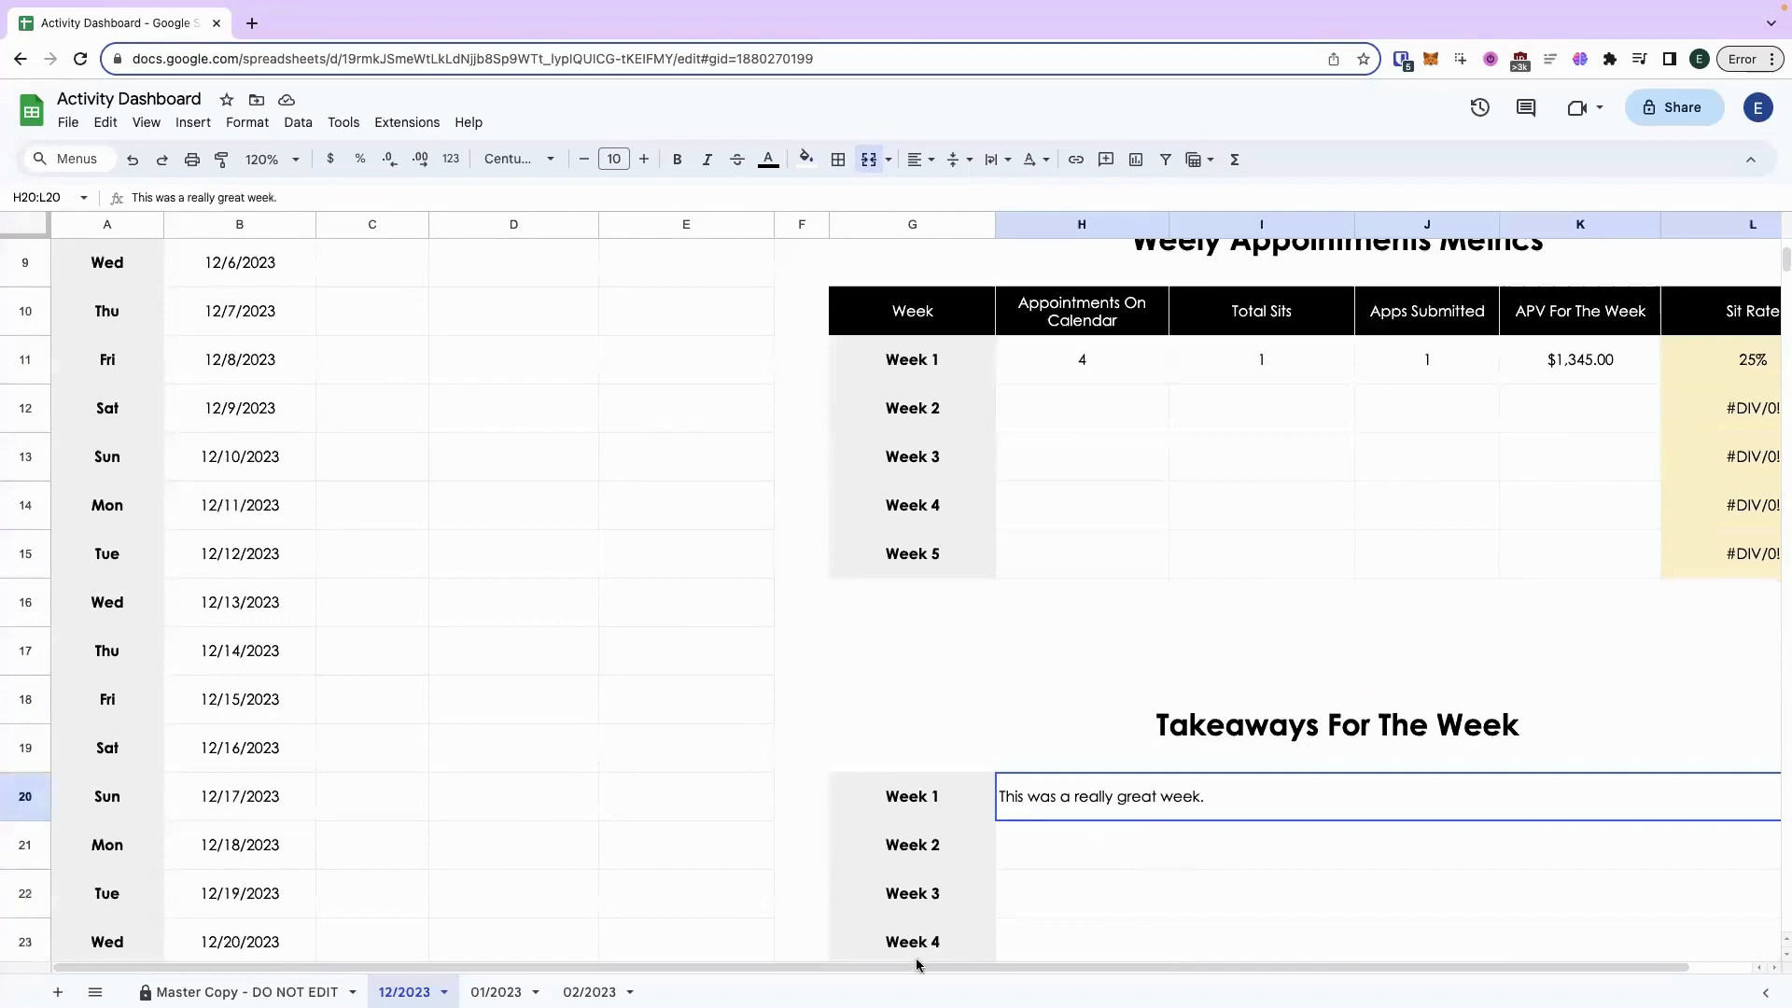
{"action": "scroll", "coordinate": [918, 964], "scroll_direction": "right", "scroll_amount": 1}
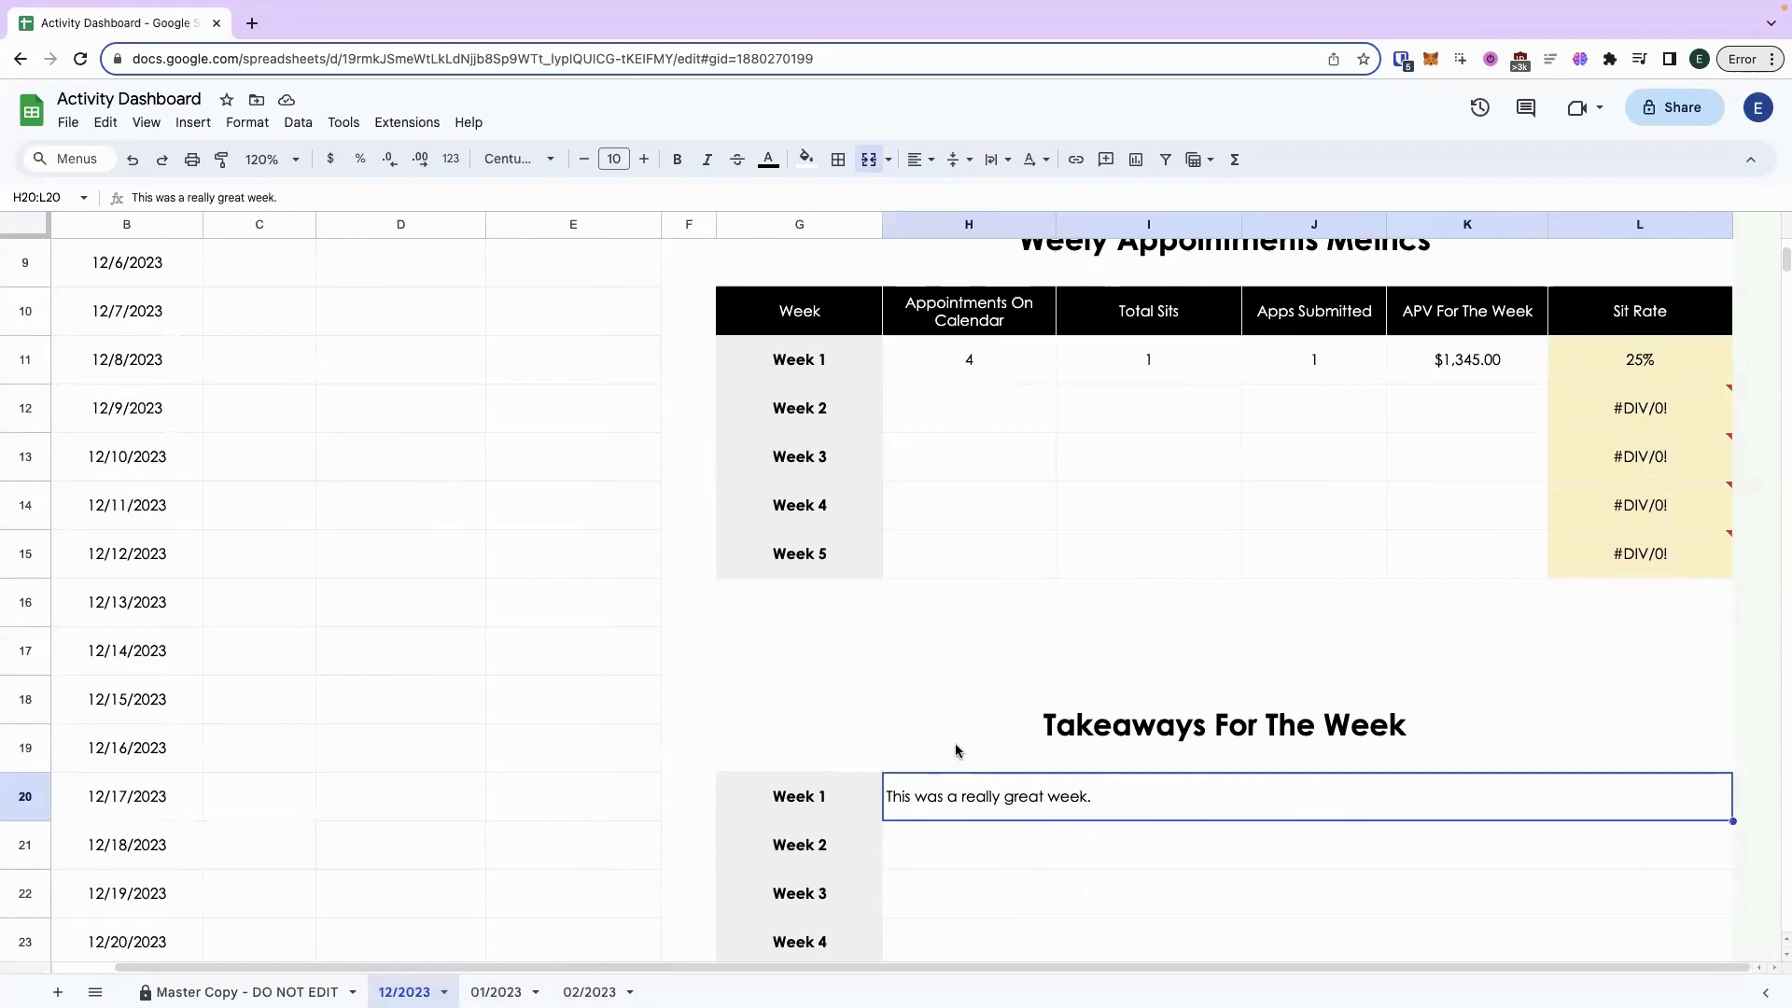
{"action": "scroll", "coordinate": [987, 728], "scroll_direction": "up", "scroll_amount": 1}
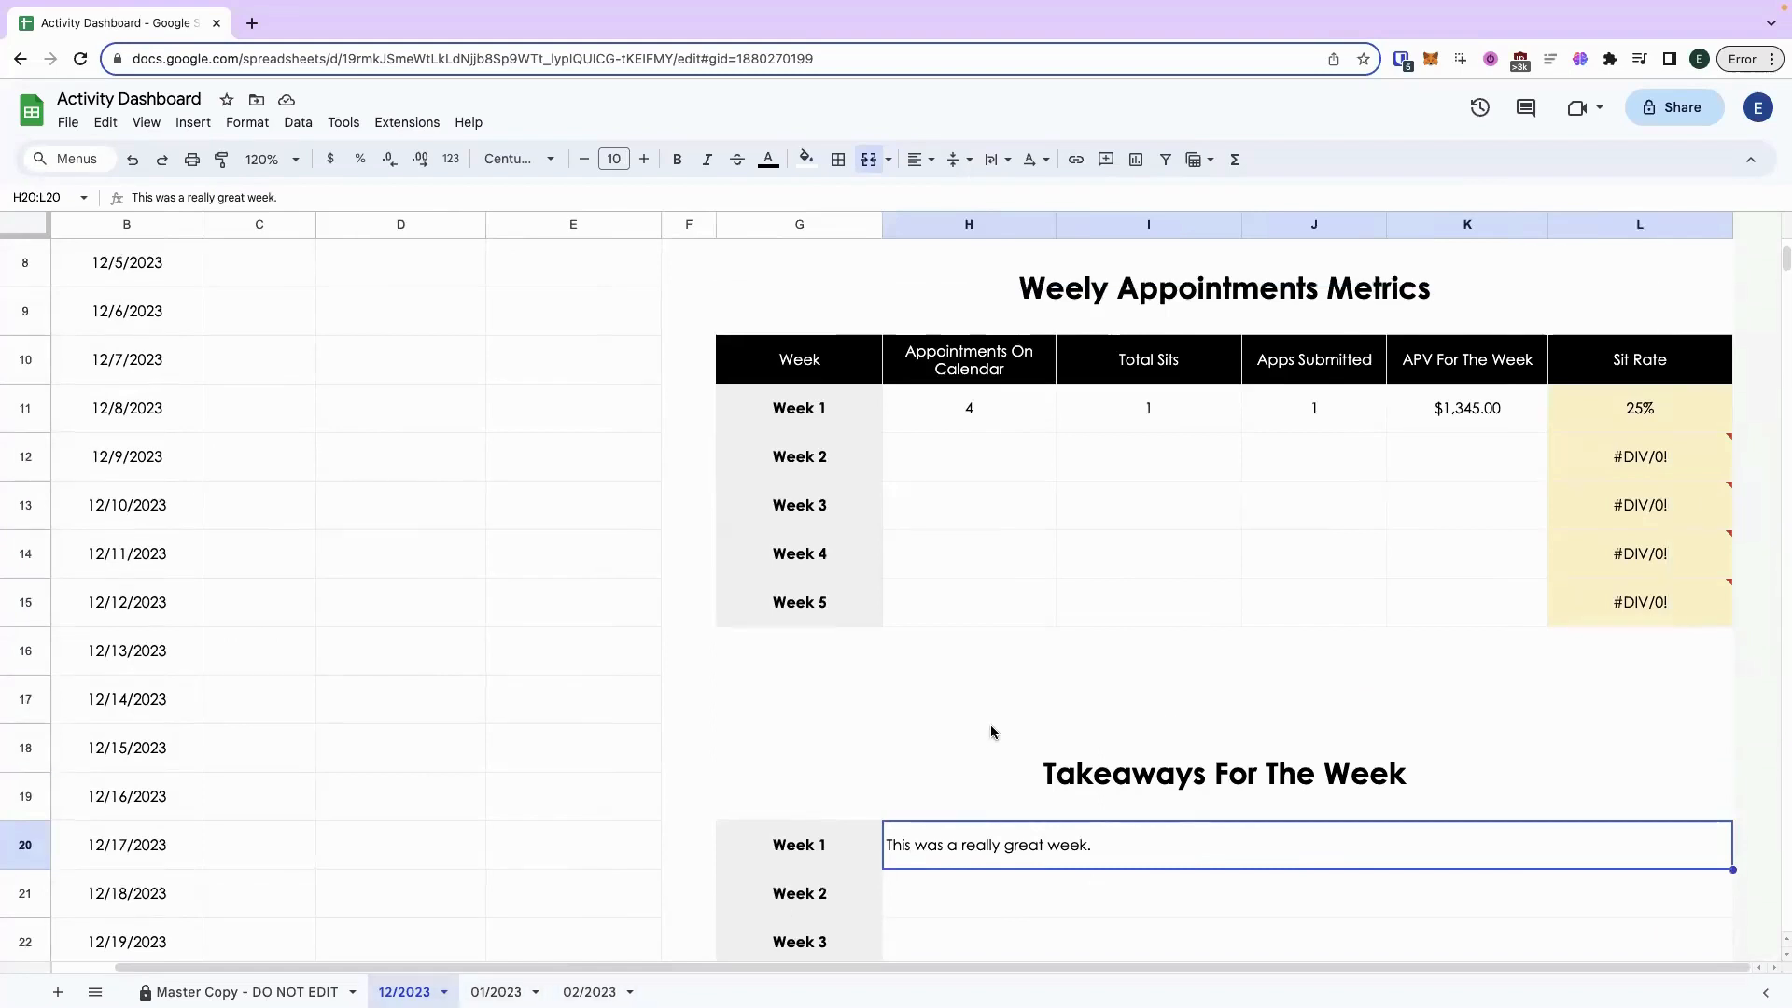
{"action": "scroll", "coordinate": [991, 731], "scroll_direction": "up", "scroll_amount": 2}
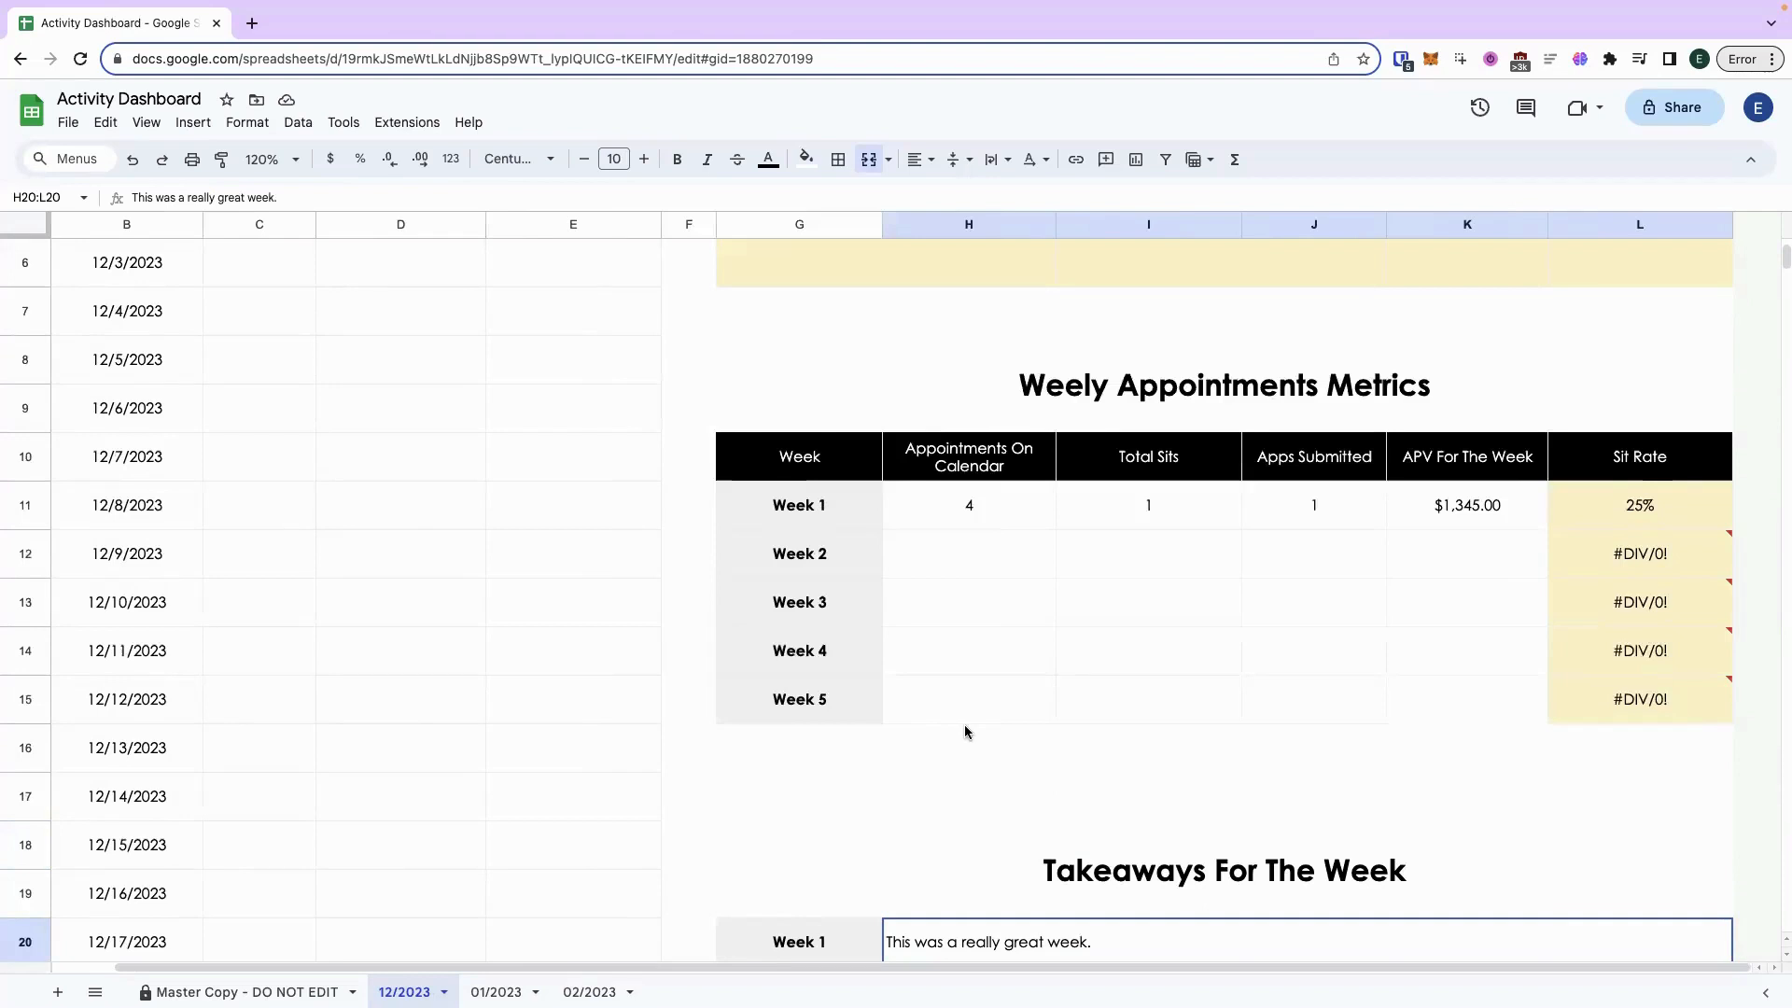
{"action": "scroll", "coordinate": [966, 724], "scroll_direction": "up", "scroll_amount": 5}
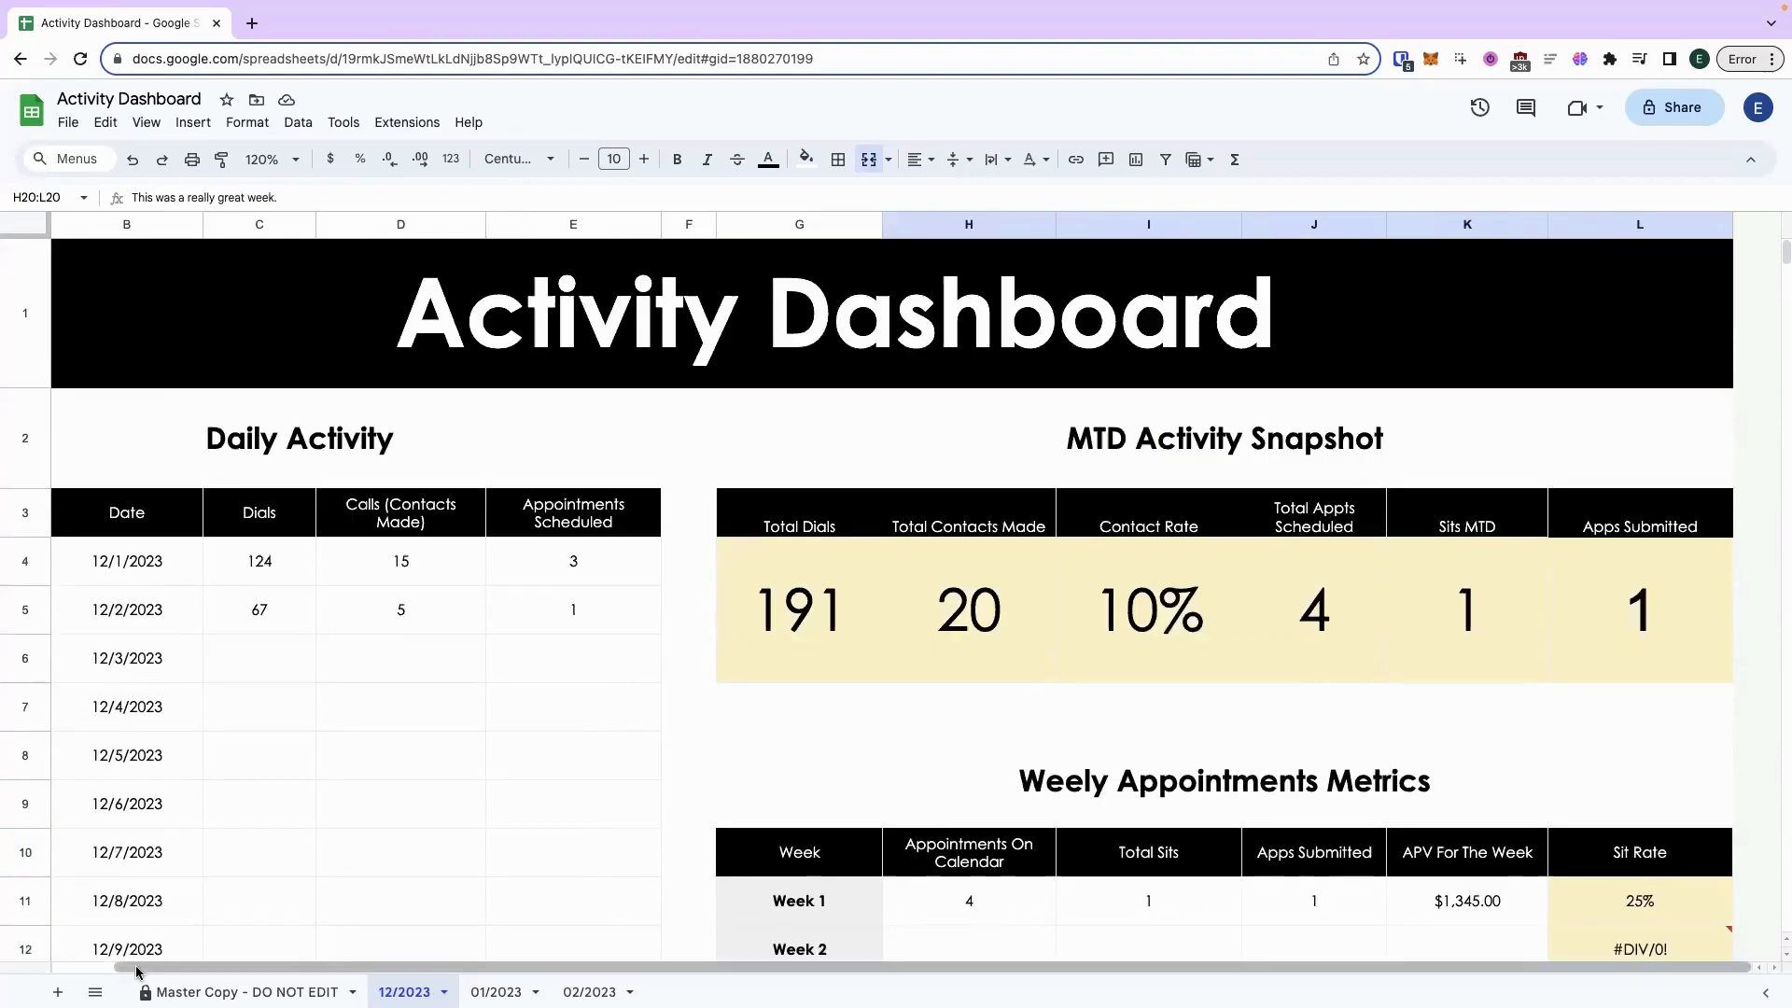